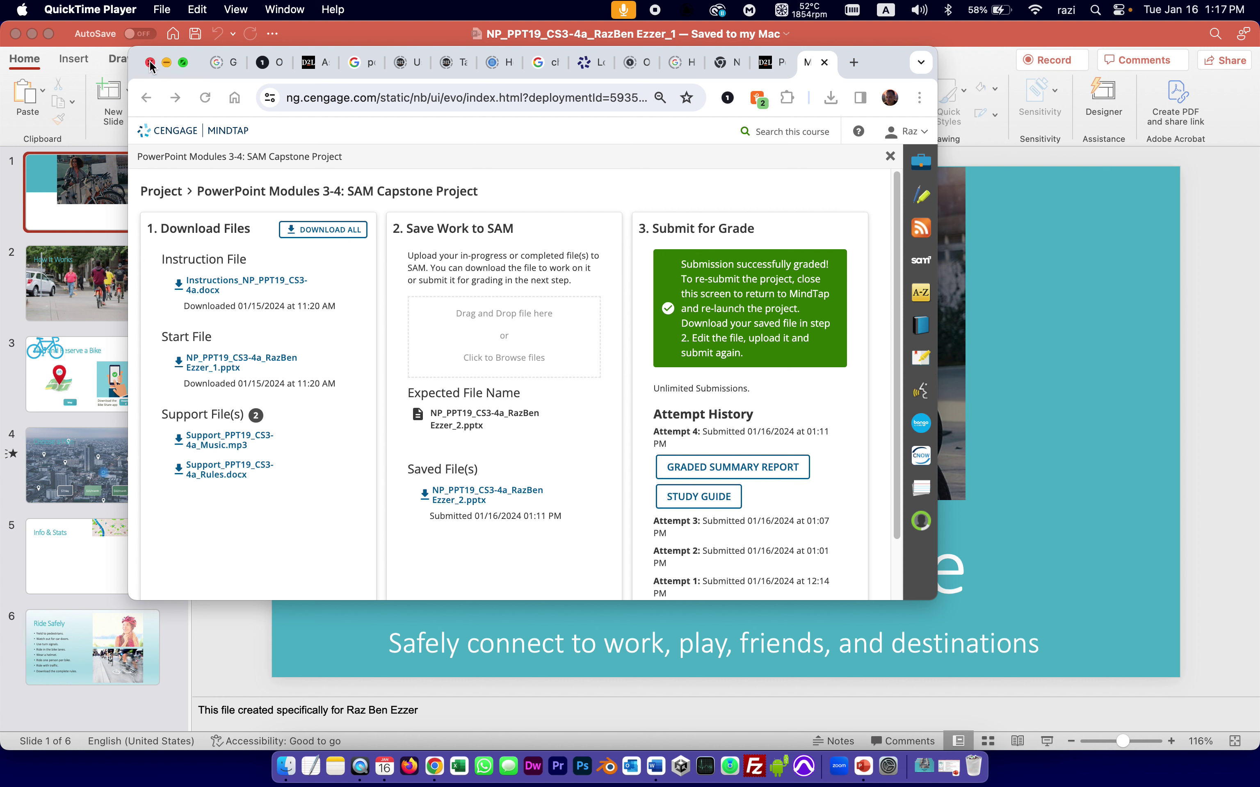
Minimize the MindTap project page so the Detroit Bike Share presentation is visible
left_click(166, 62)
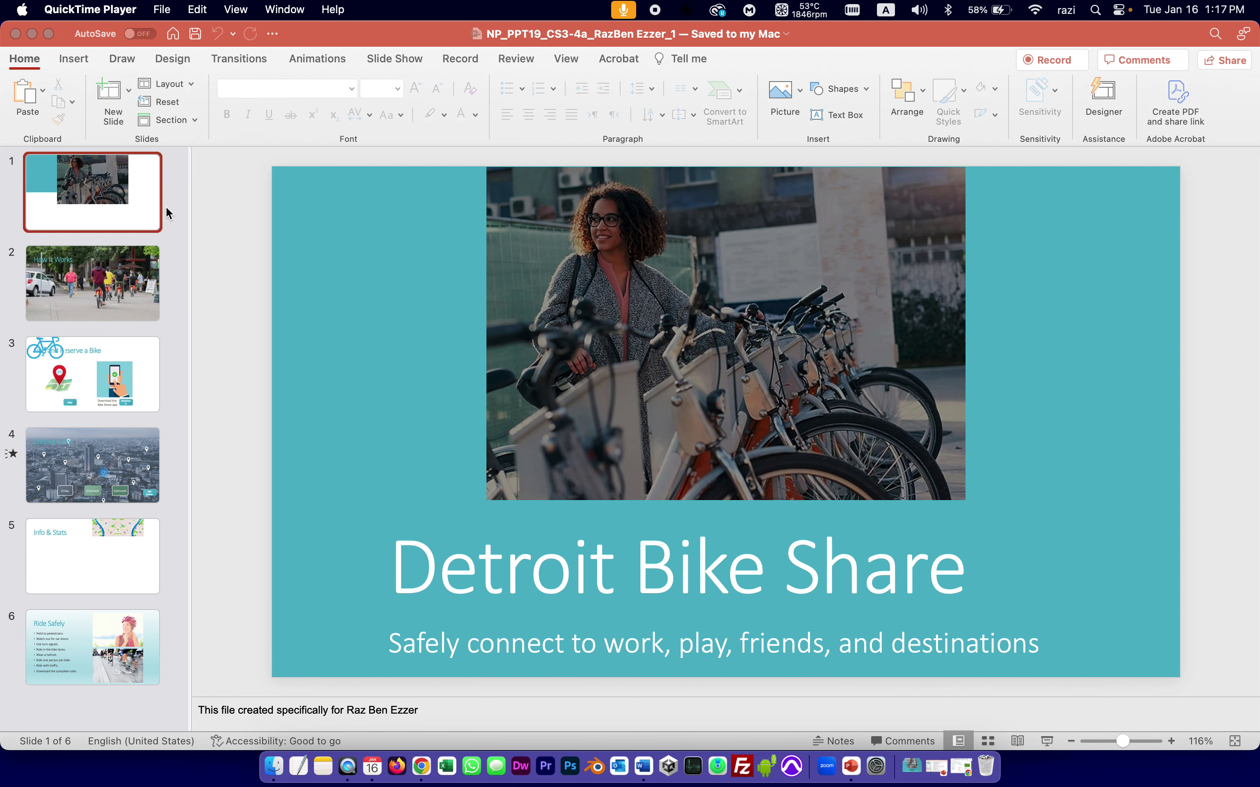
Save the presentation as a new copy, changing the file name's trailing 1 to 2
left_click(358, 31)
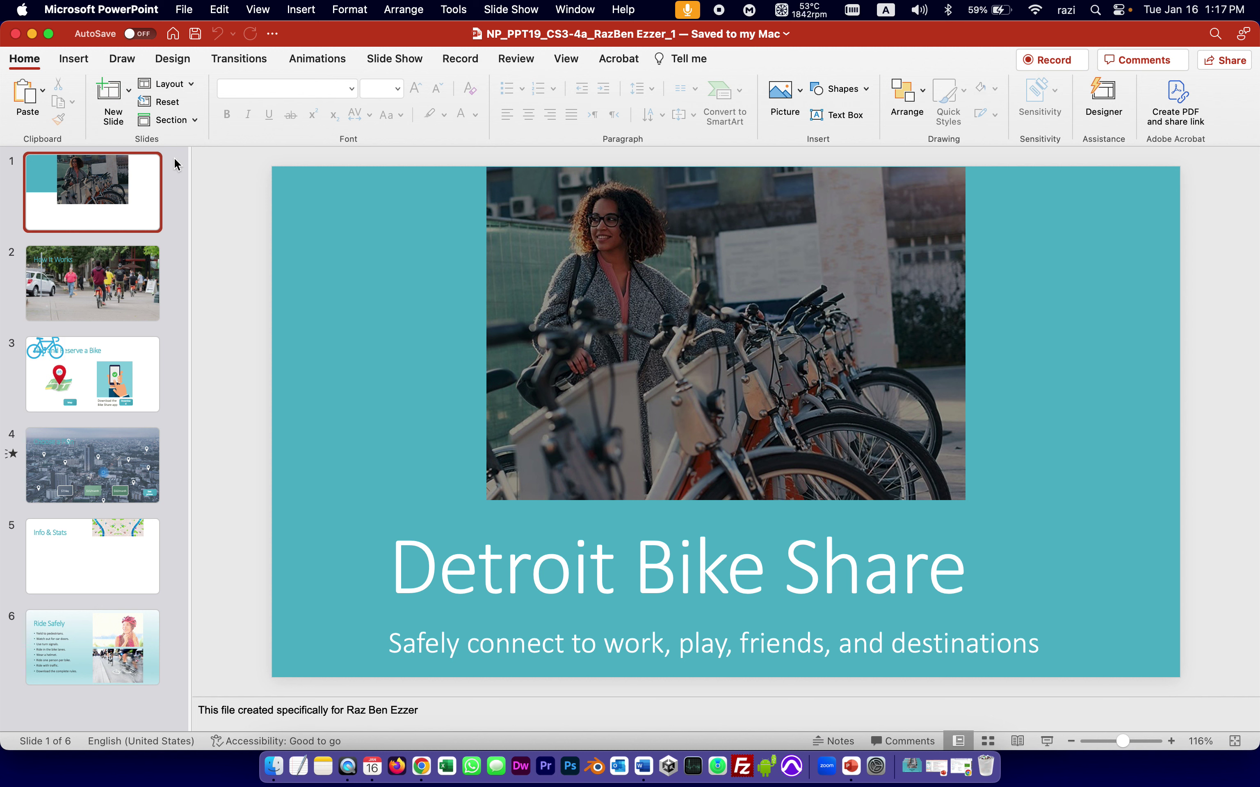
left_click(183, 9)
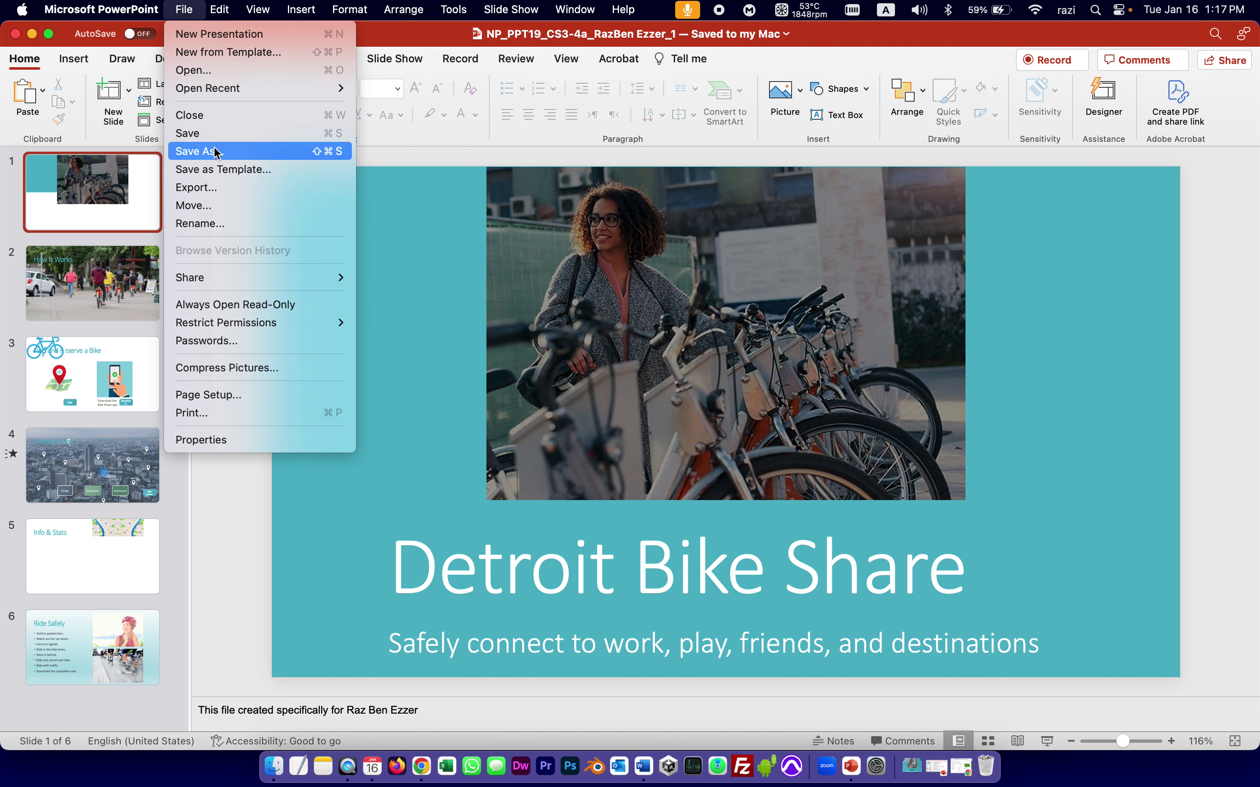
left_click(200, 6)
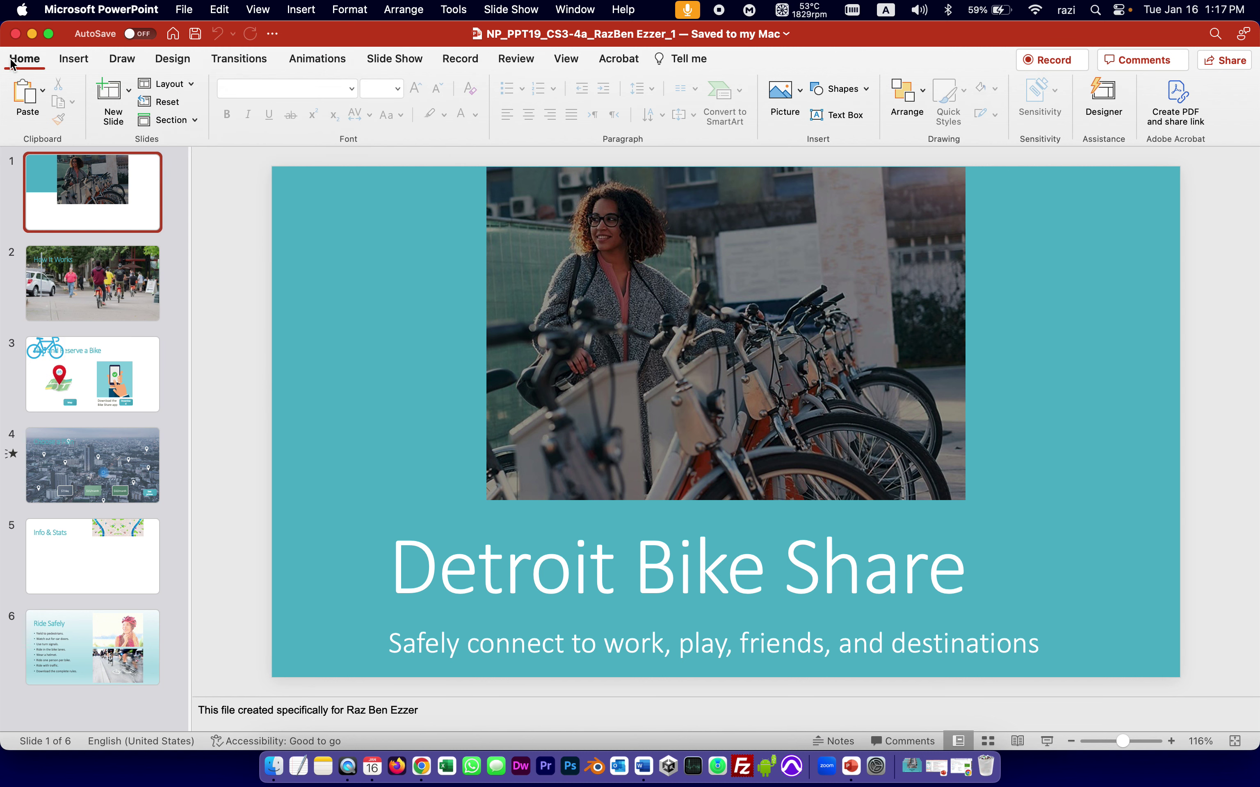
left_click(182, 9)
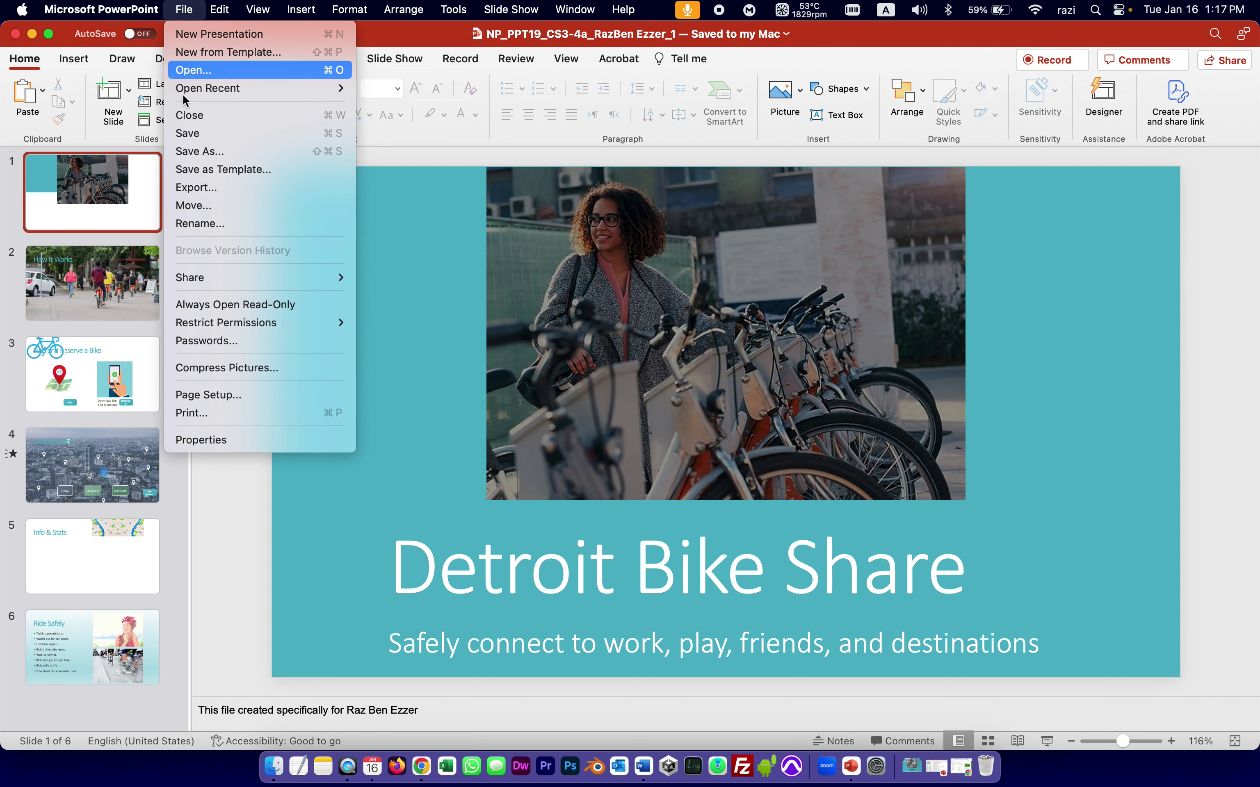
left_click(197, 151)
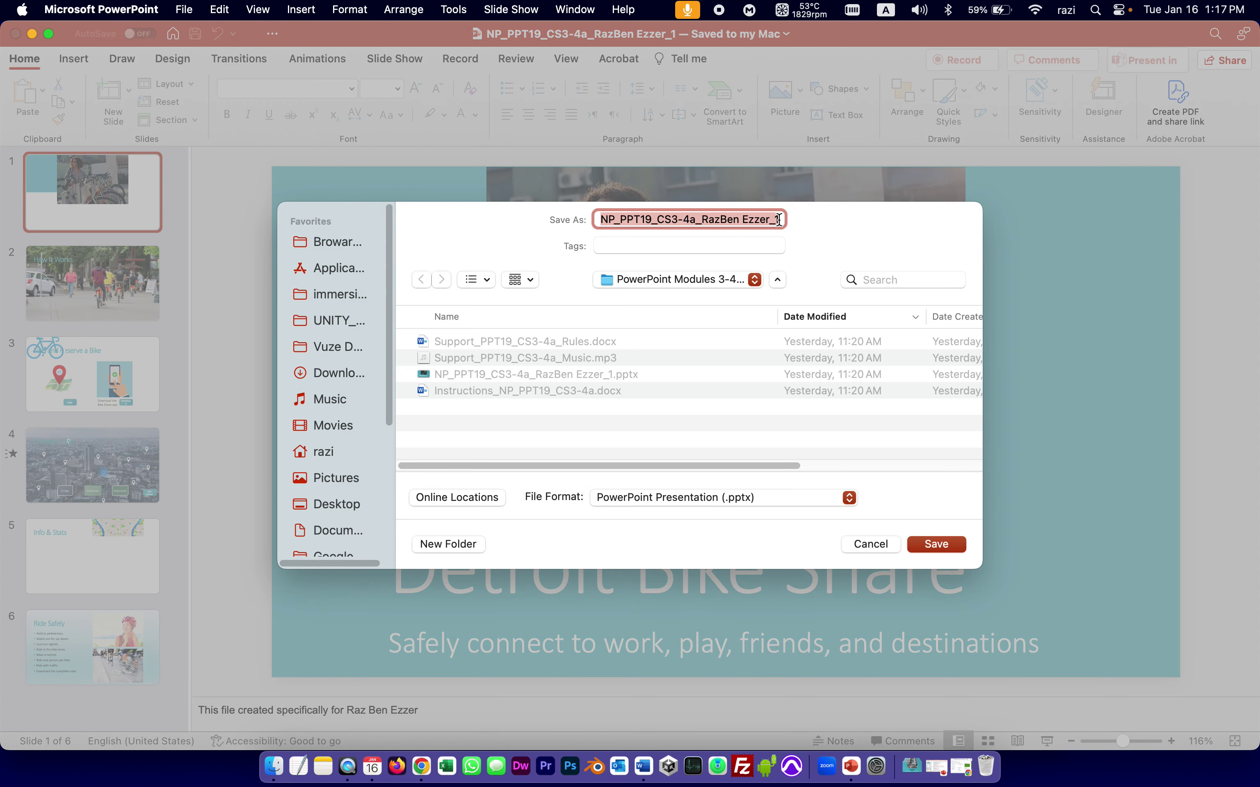
left_click_drag(778, 219, 772, 220)
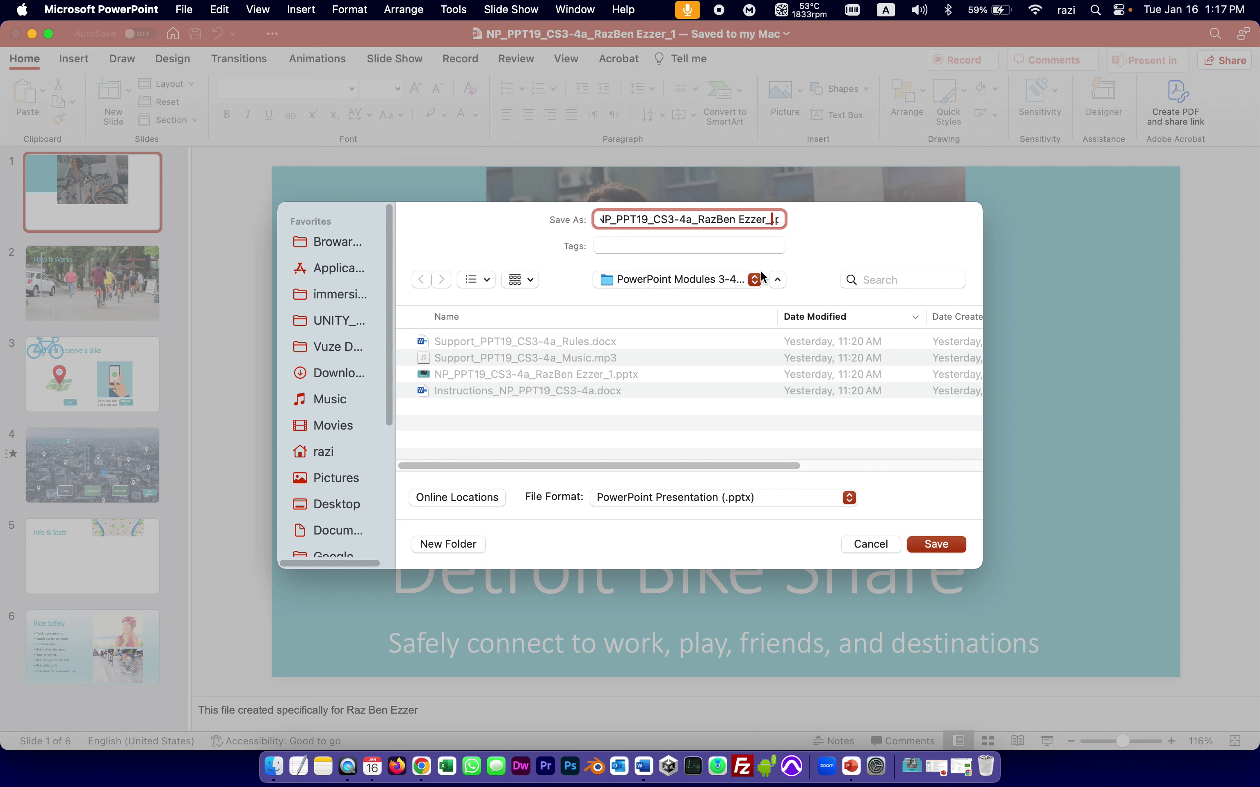
type("2")
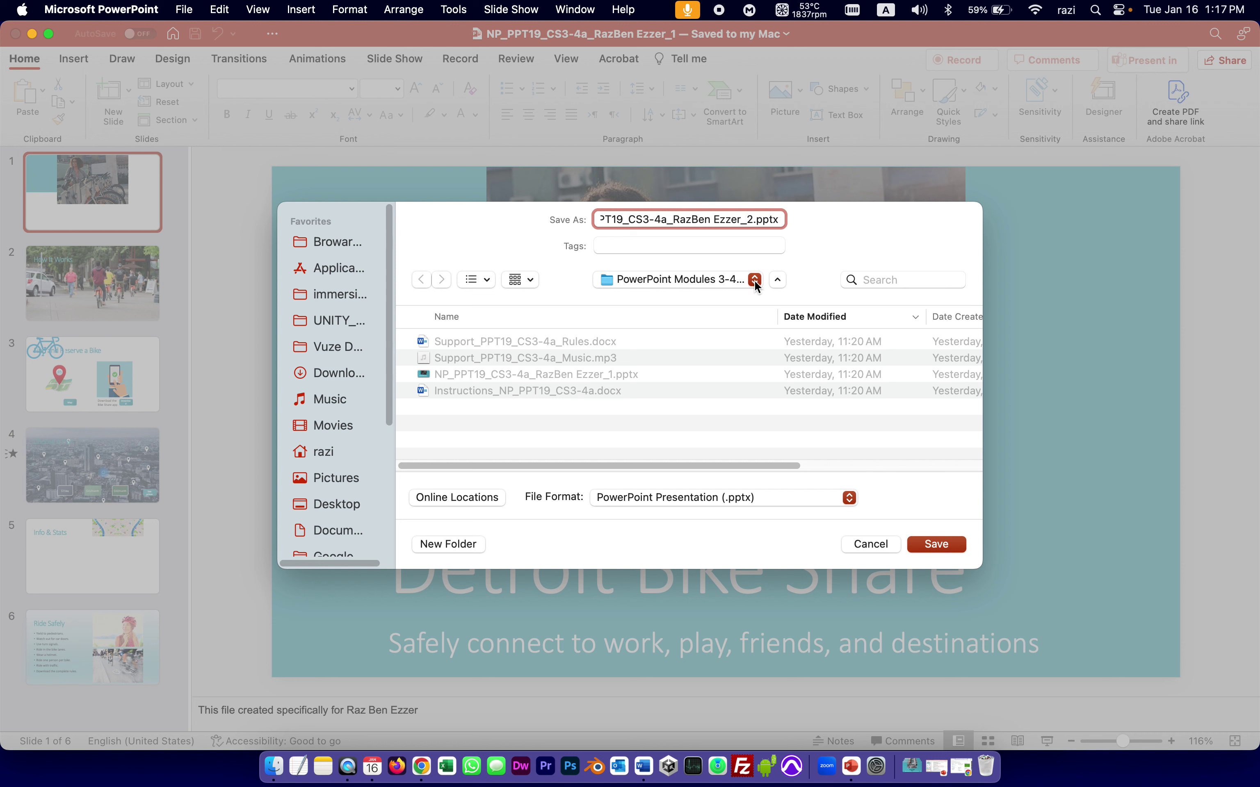
left_click(937, 545)
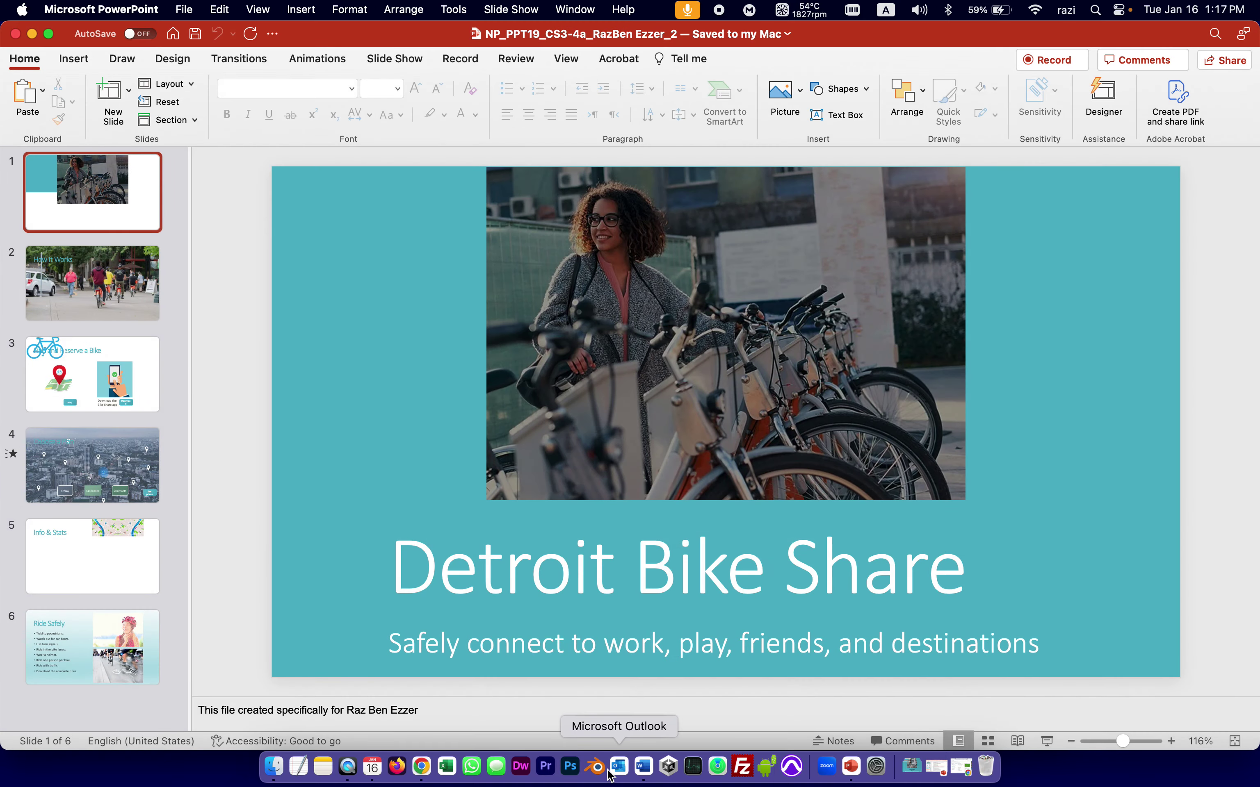
Bring up the Word instructions and scroll to the Getting Started file-name steps
left_click(643, 766)
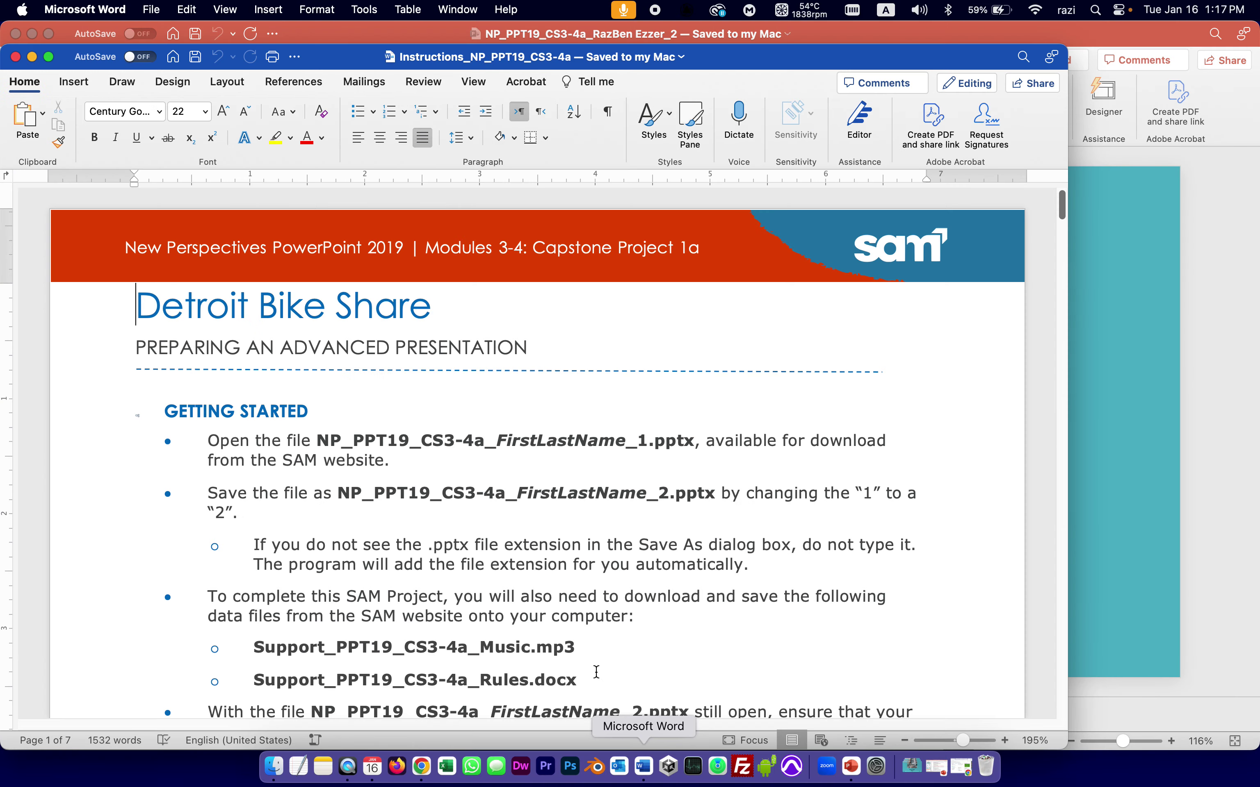
scroll(555, 523, "down", 5)
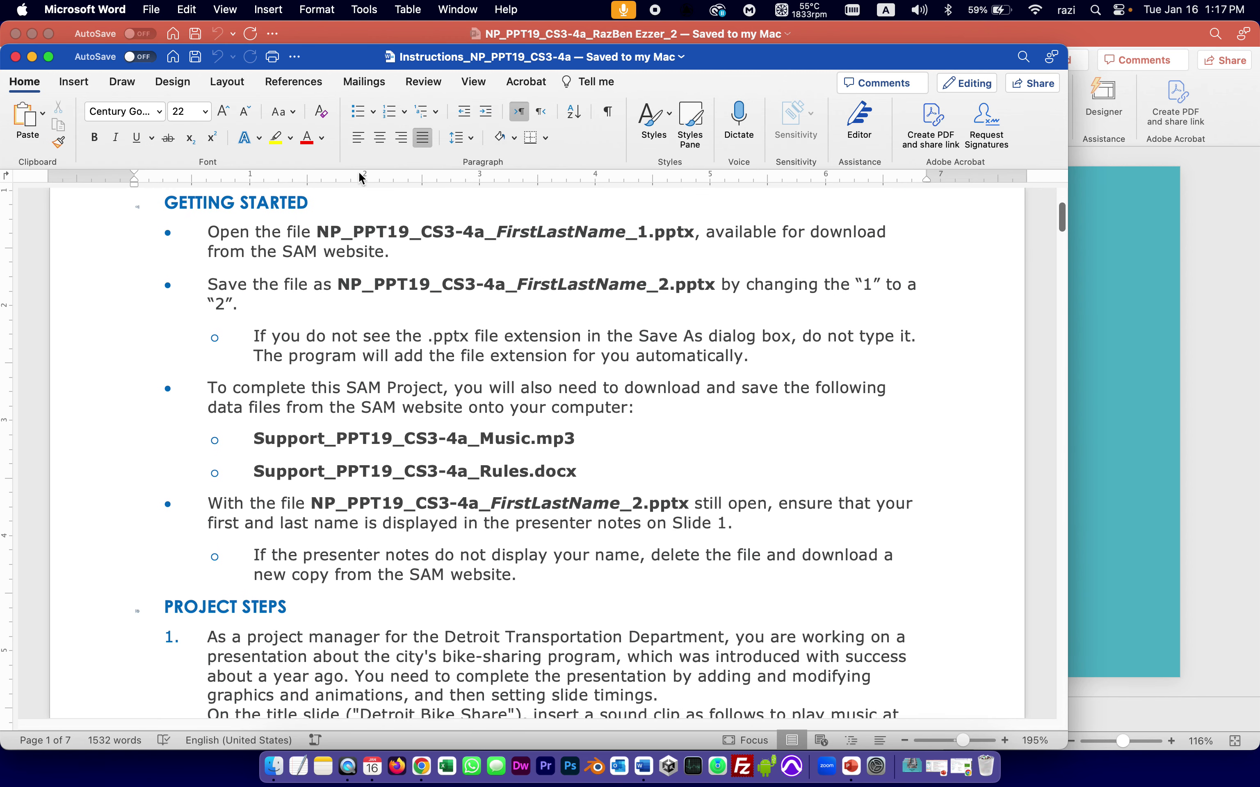
left_click(638, 232)
left_click(653, 272)
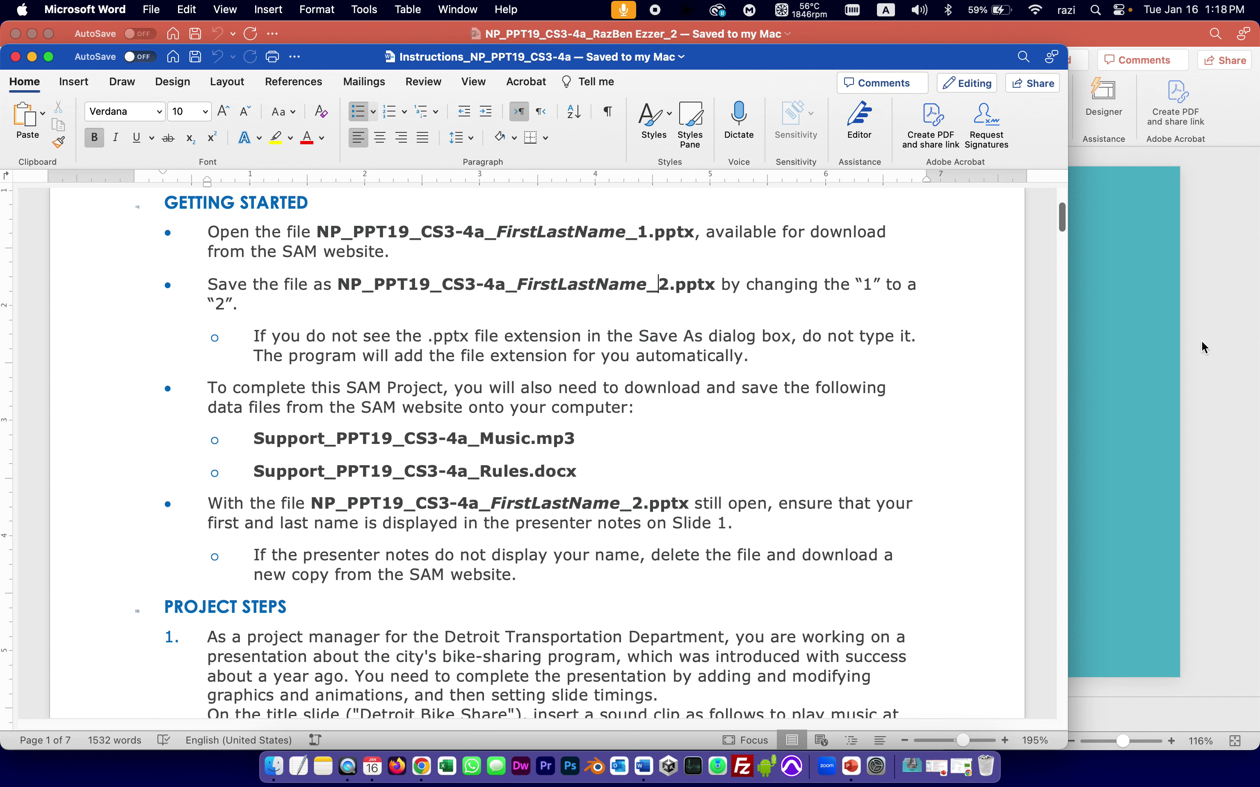
Return to PowerPoint showing the Detroit Bike Share title slide
left_click(1215, 258)
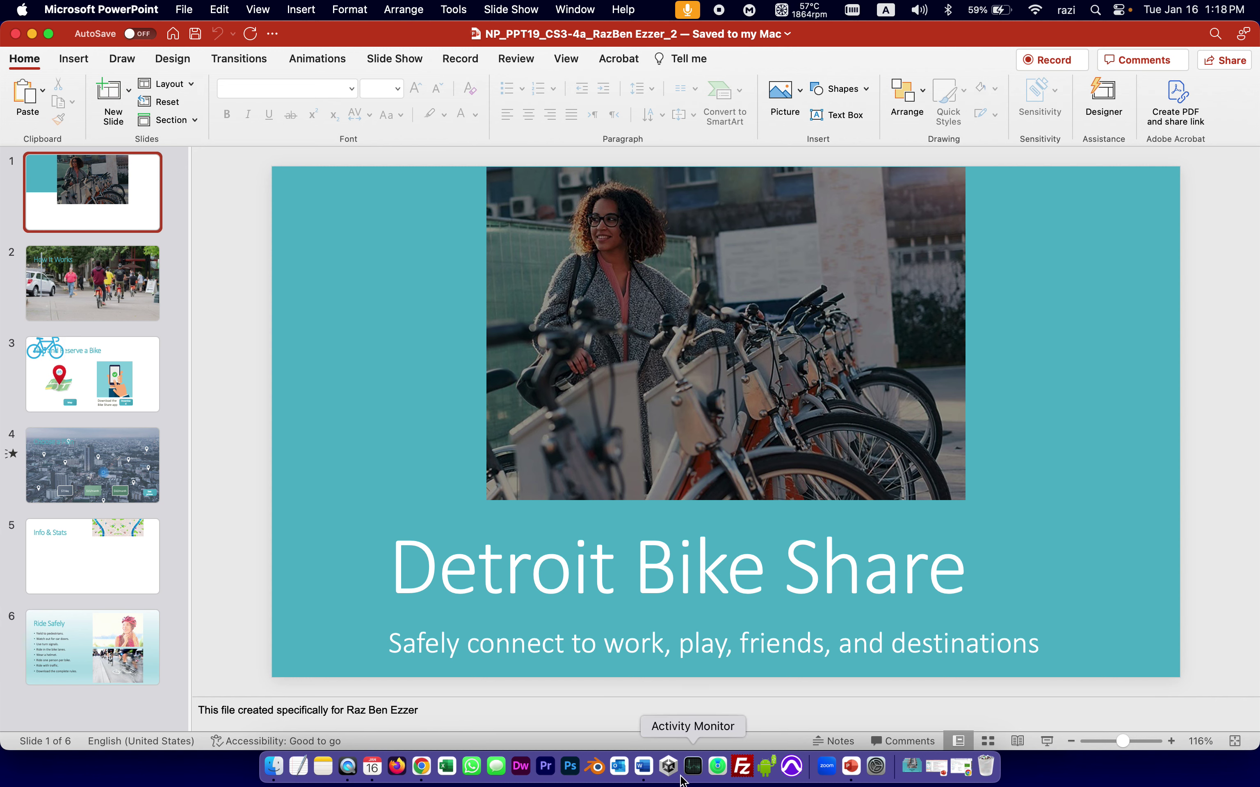
Highlight the completed Getting Started instructions in yellow in Word
left_click(643, 767)
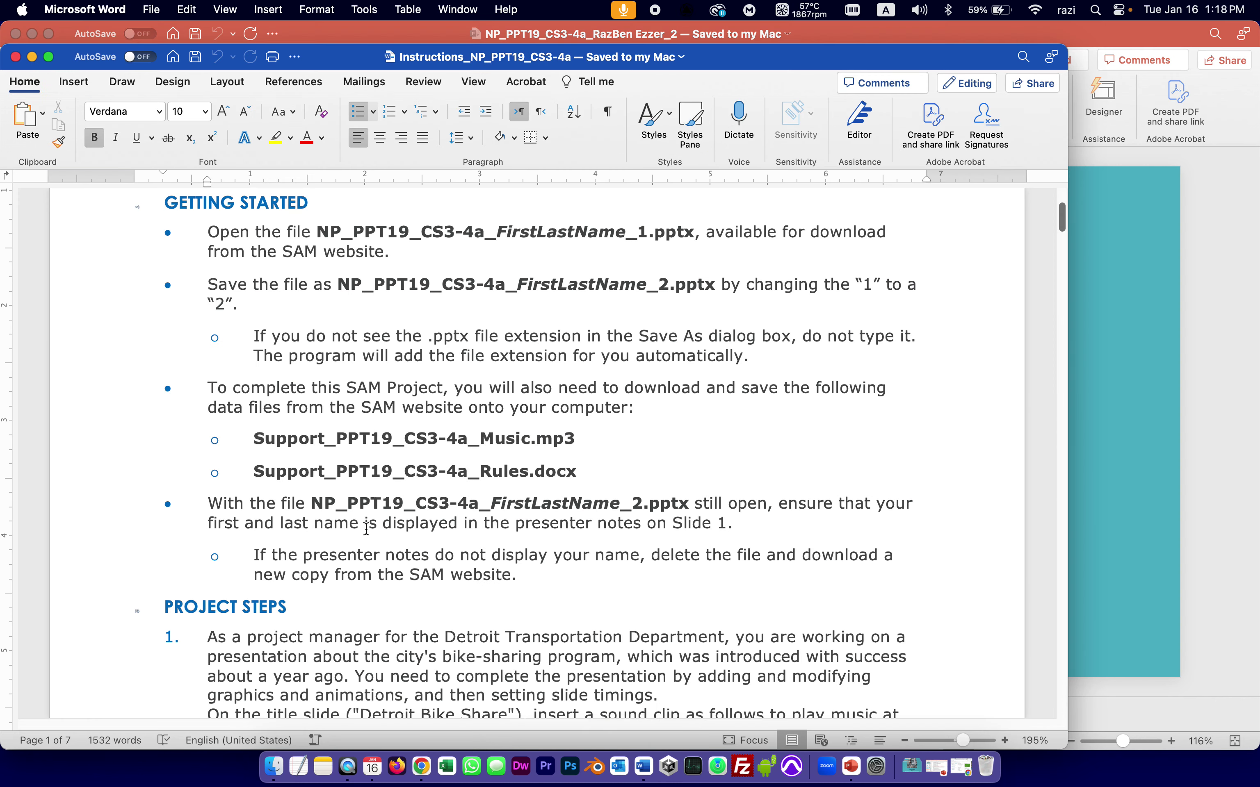
left_click_drag(524, 576, 87, 236)
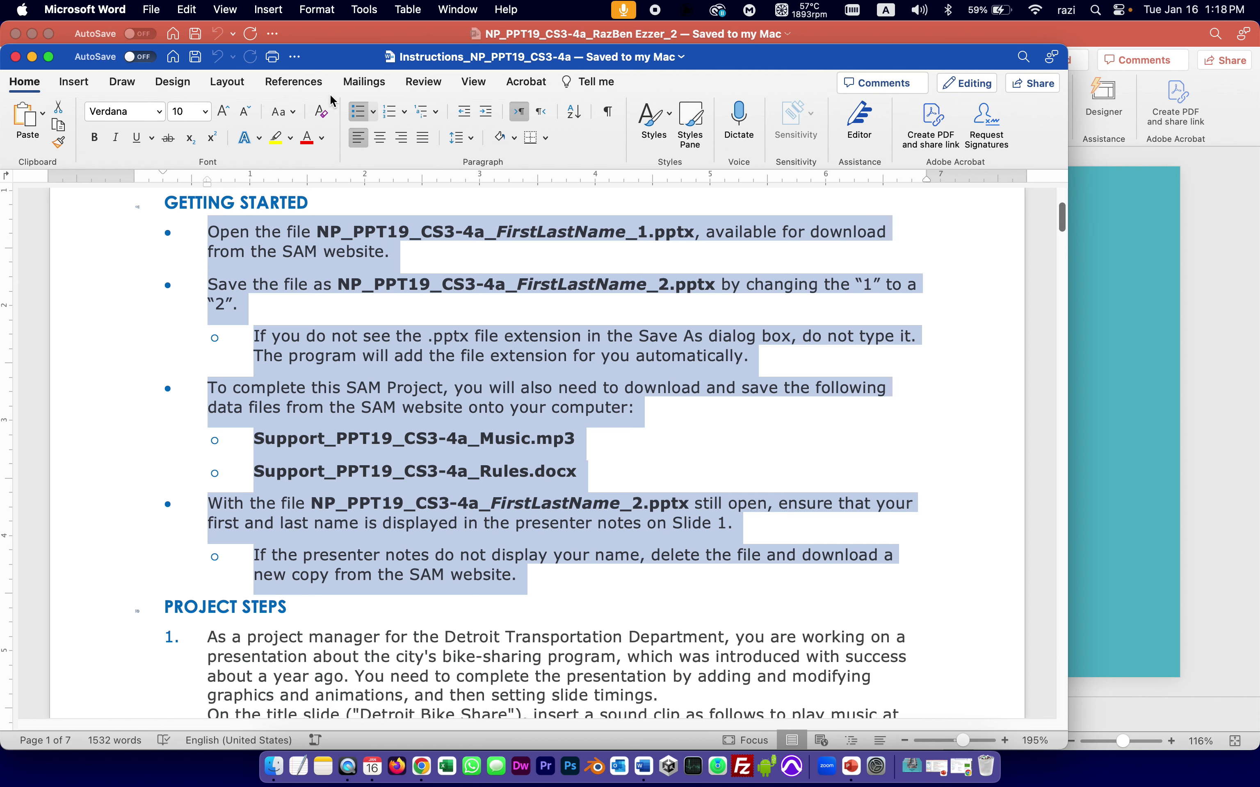
left_click(277, 138)
Read down through the Project Steps to step 1, then return to PowerPoint
scroll(474, 478, "down", 5)
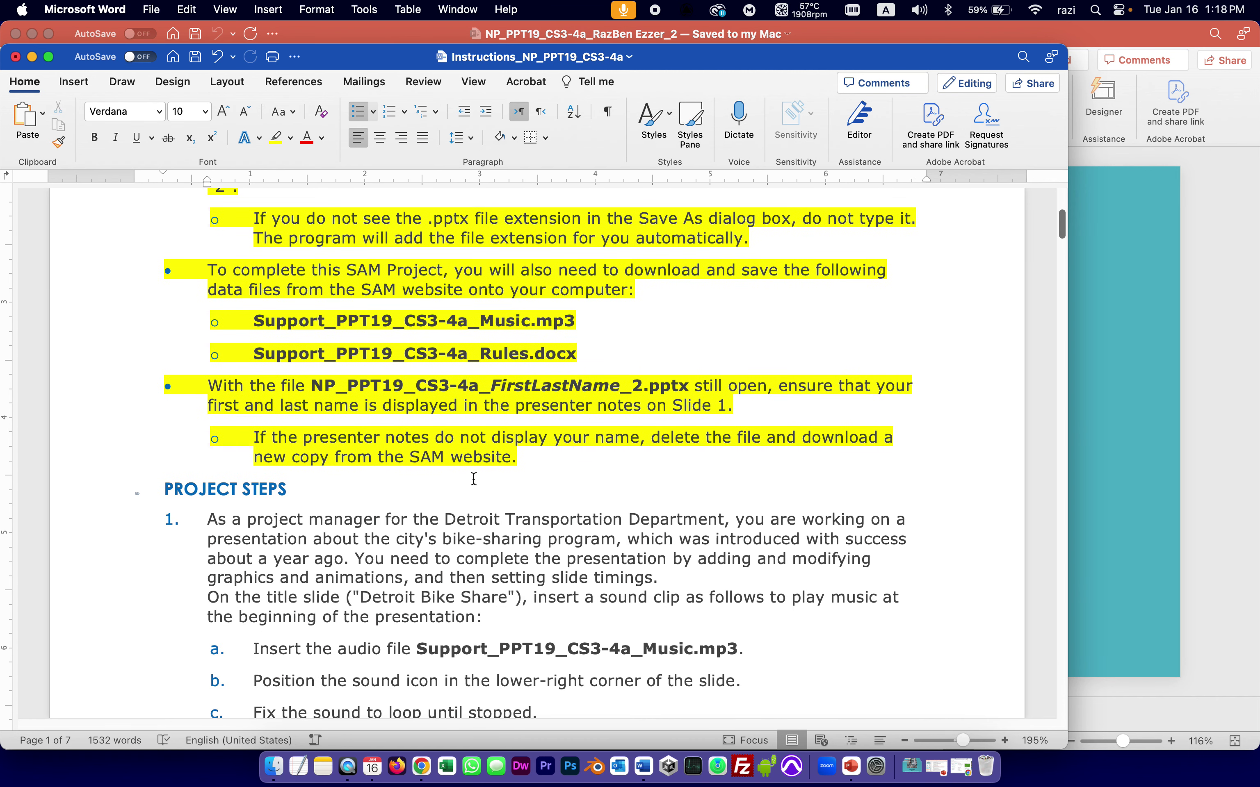
scroll(474, 479, "down", 3)
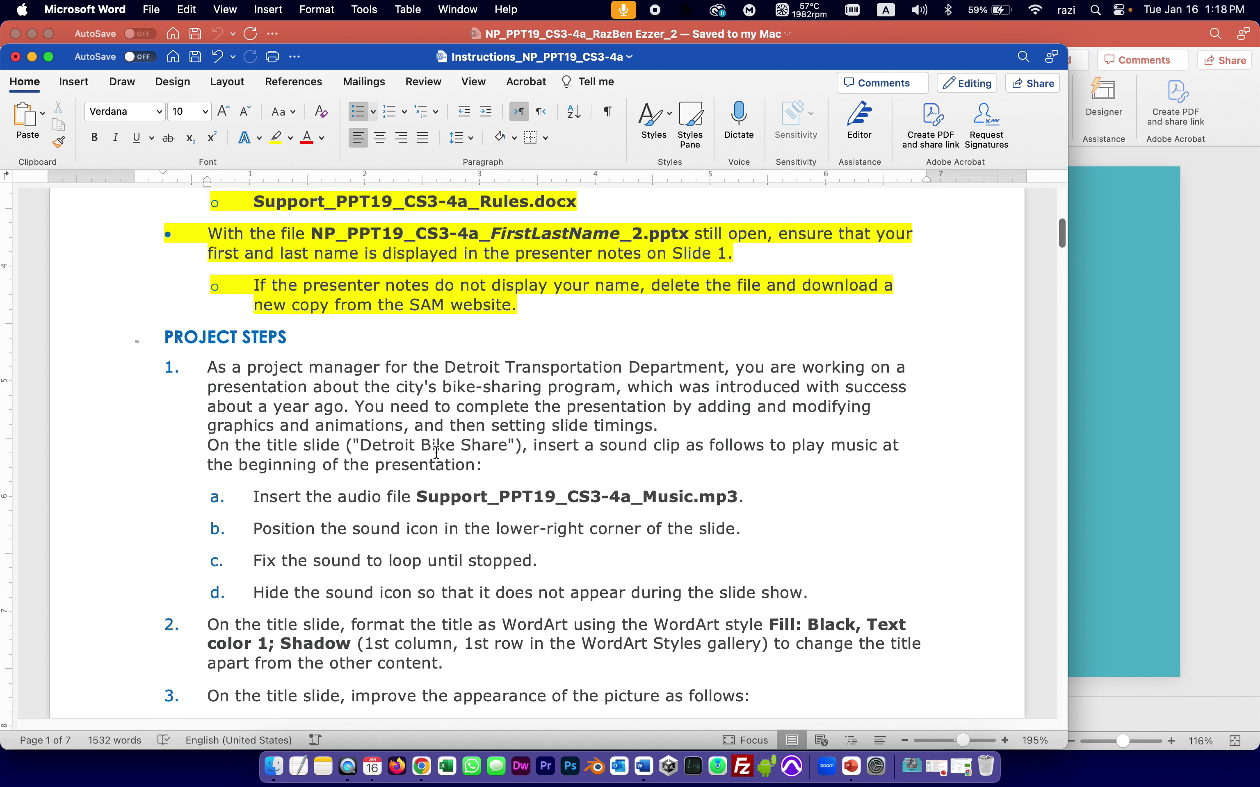
scroll(500, 447, "down", 2)
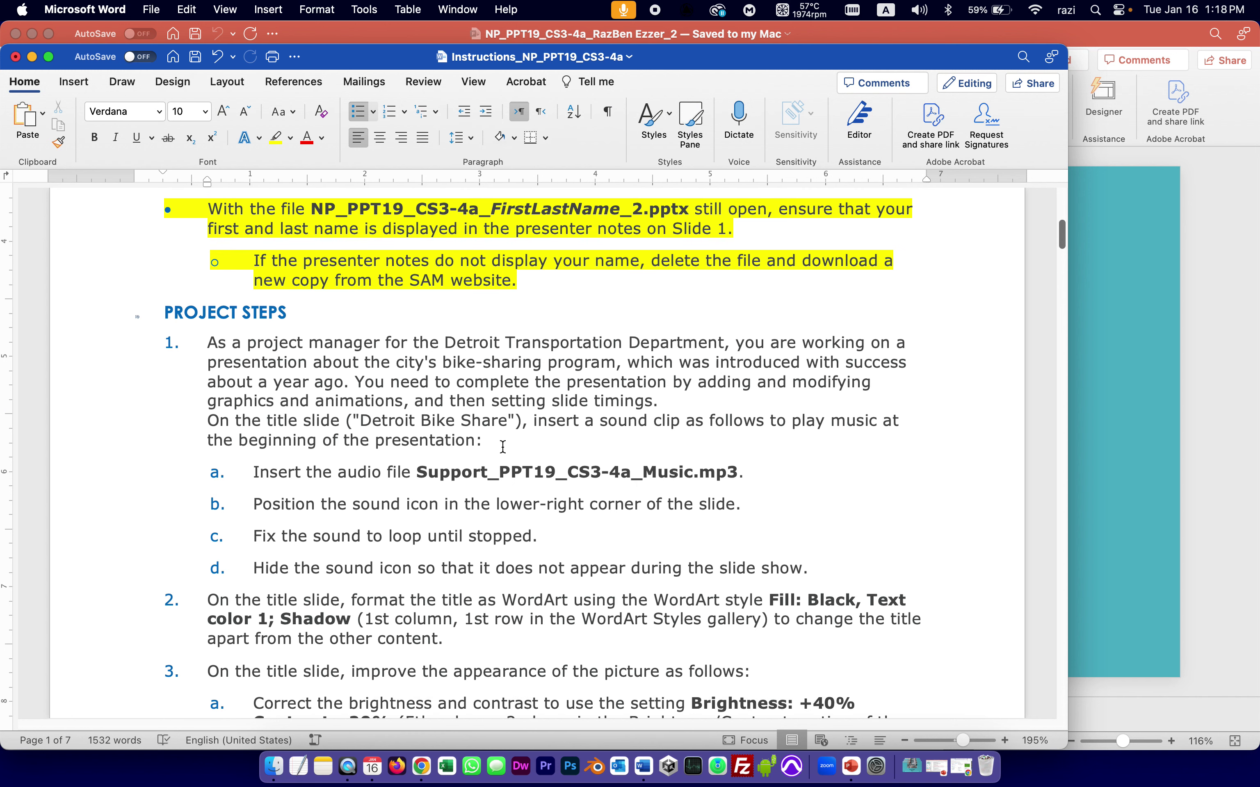
scroll(503, 447, "down", 3)
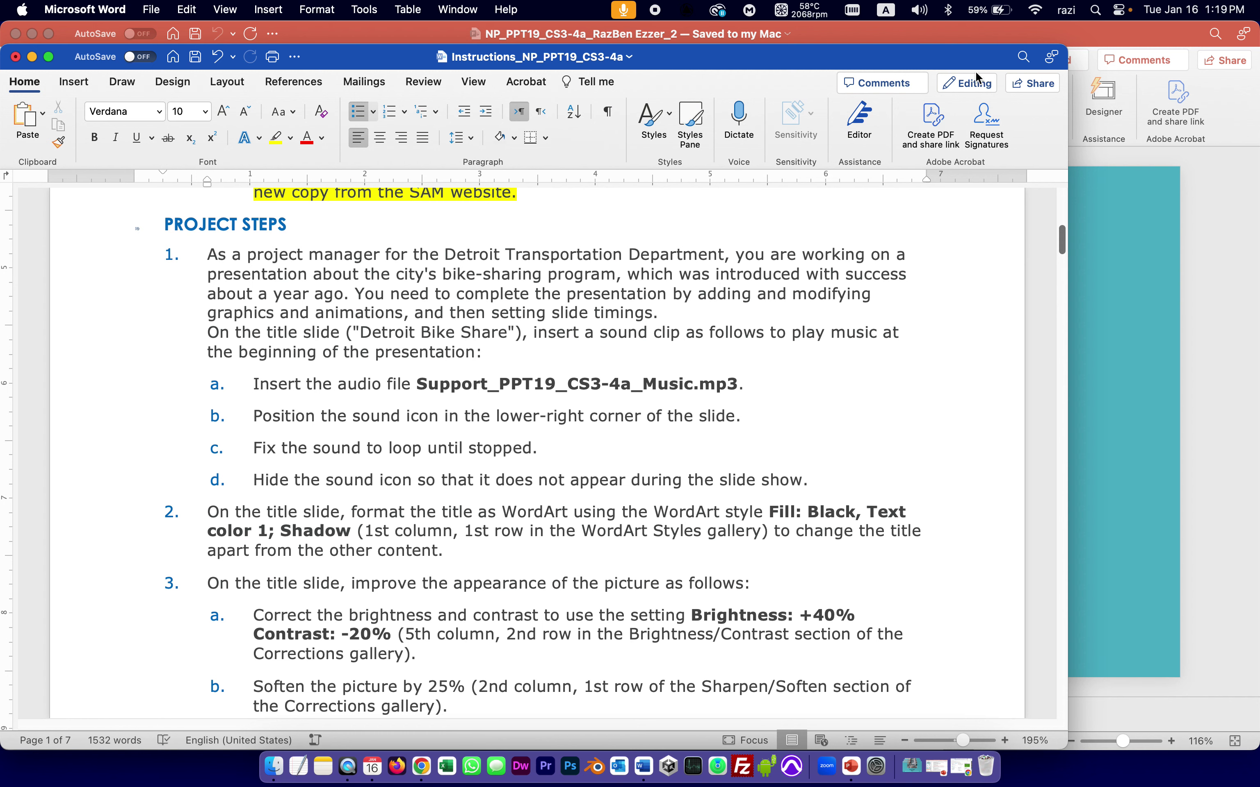
left_click(1149, 37)
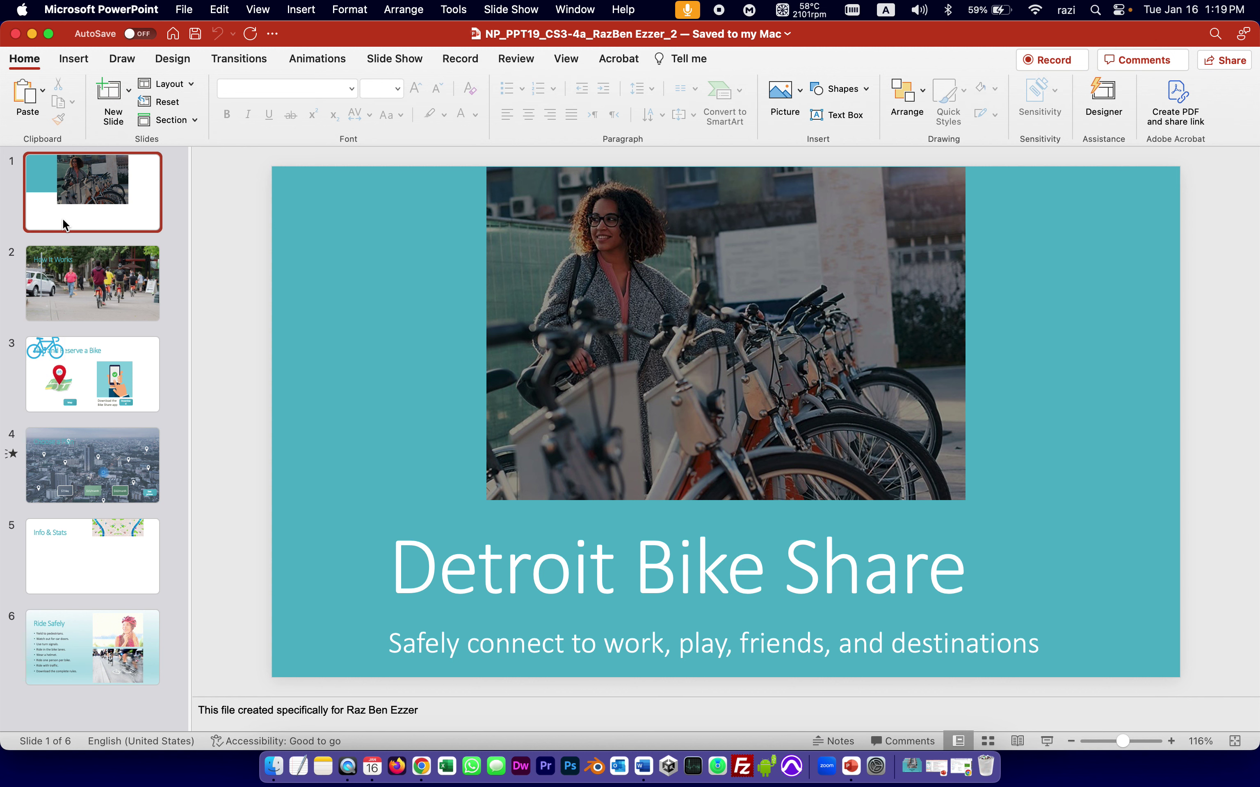
Insert Support_PPT19_CS3-4a_Music.mp3 from the PowerPoint Modules 3-4 SAM Capstone Project folder onto the title slide
left_click(73, 61)
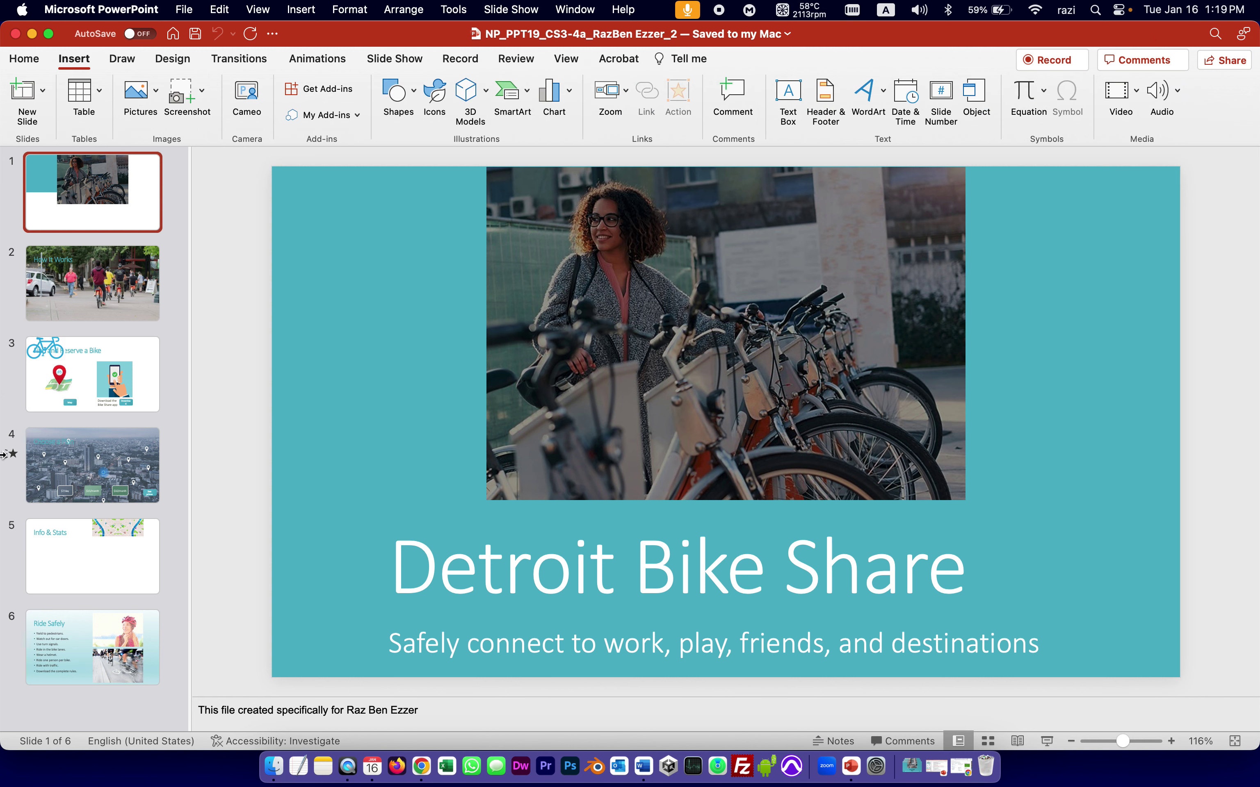
left_click(1177, 91)
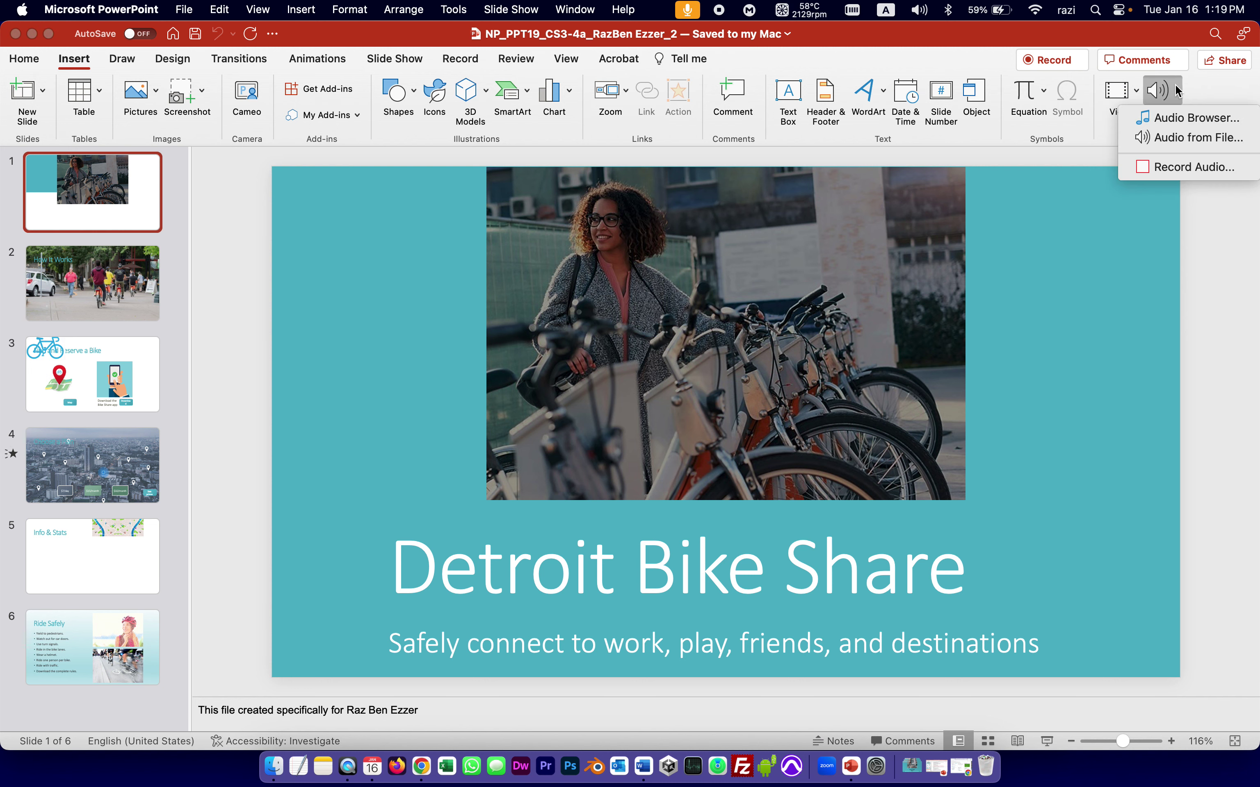
left_click(1187, 137)
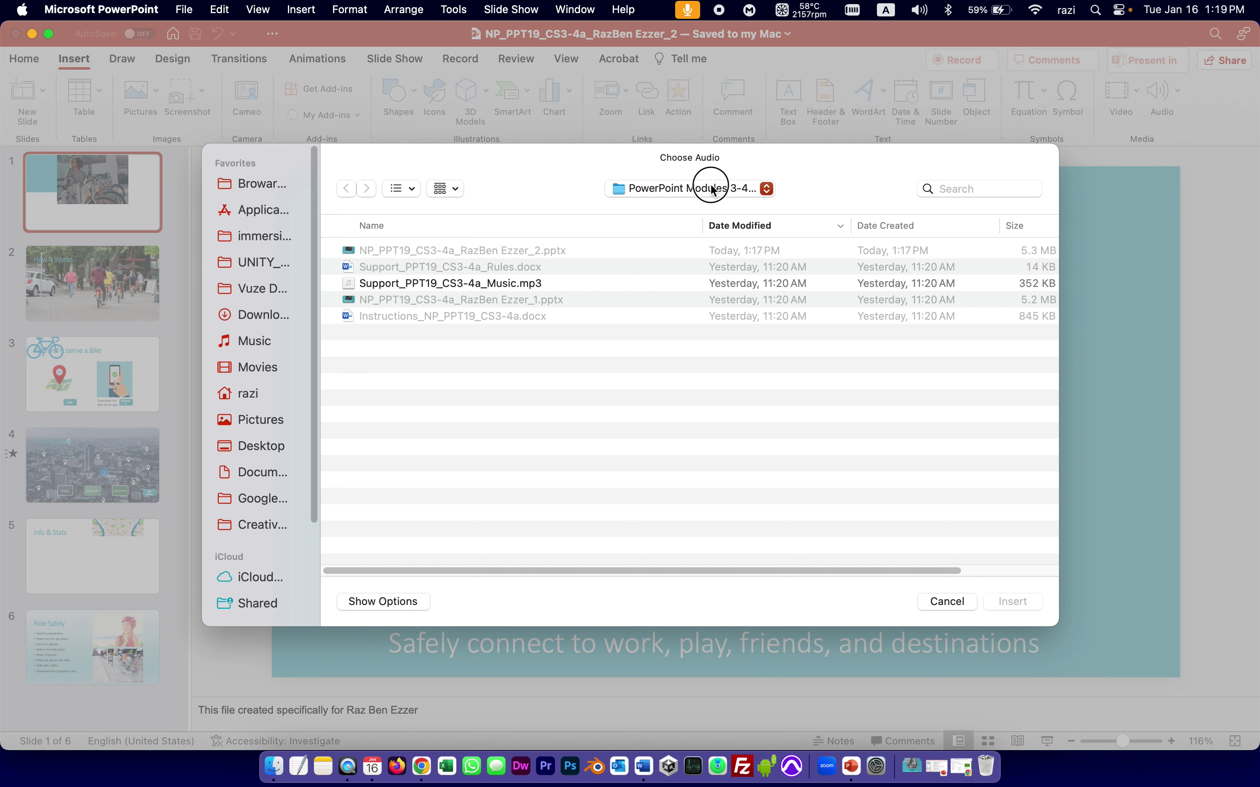
left_click(721, 189)
left_click(707, 207)
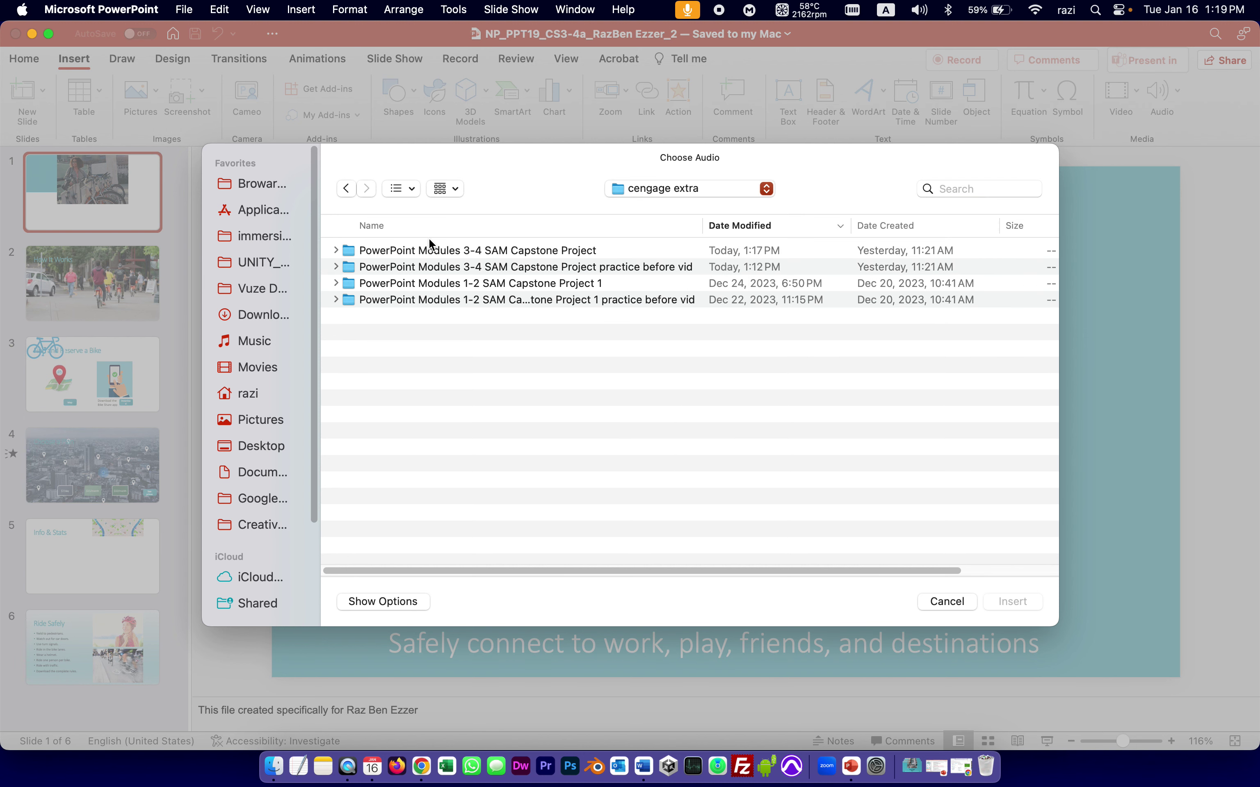
double_click(435, 253)
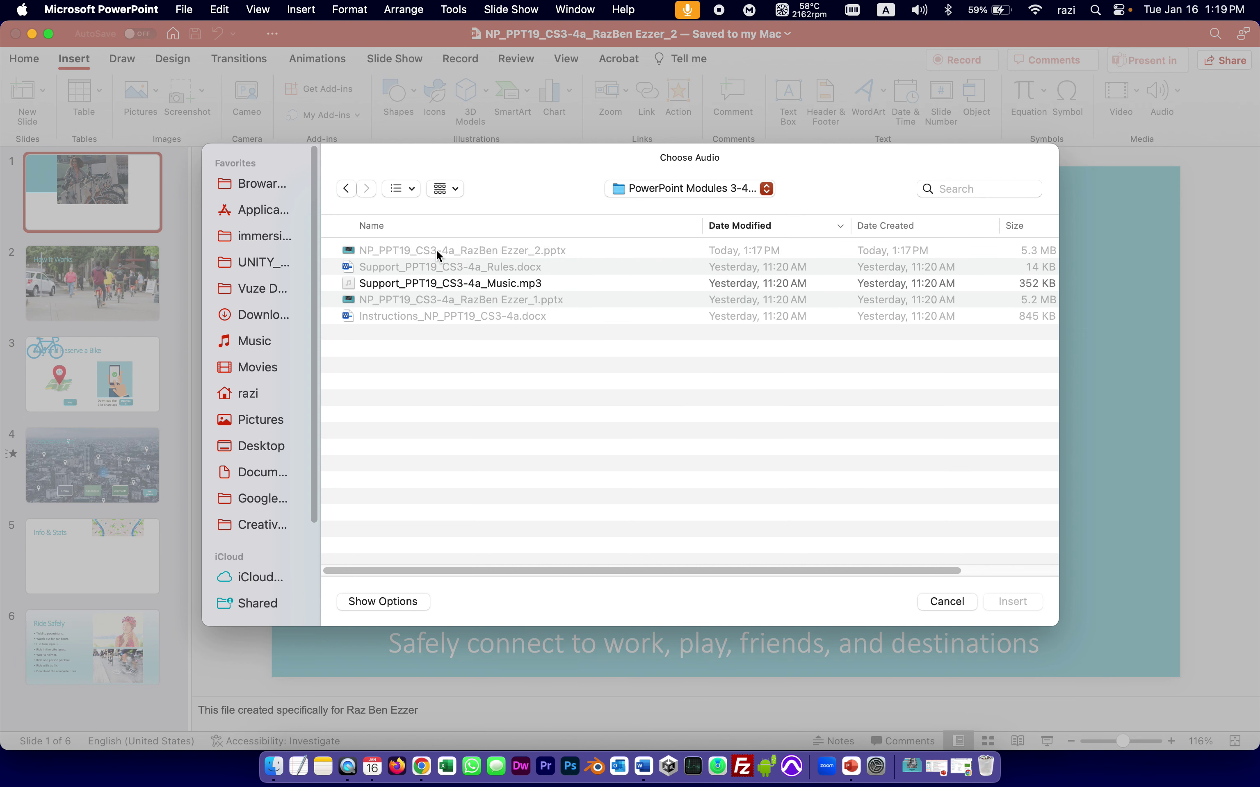
left_click(382, 284)
left_click(990, 602)
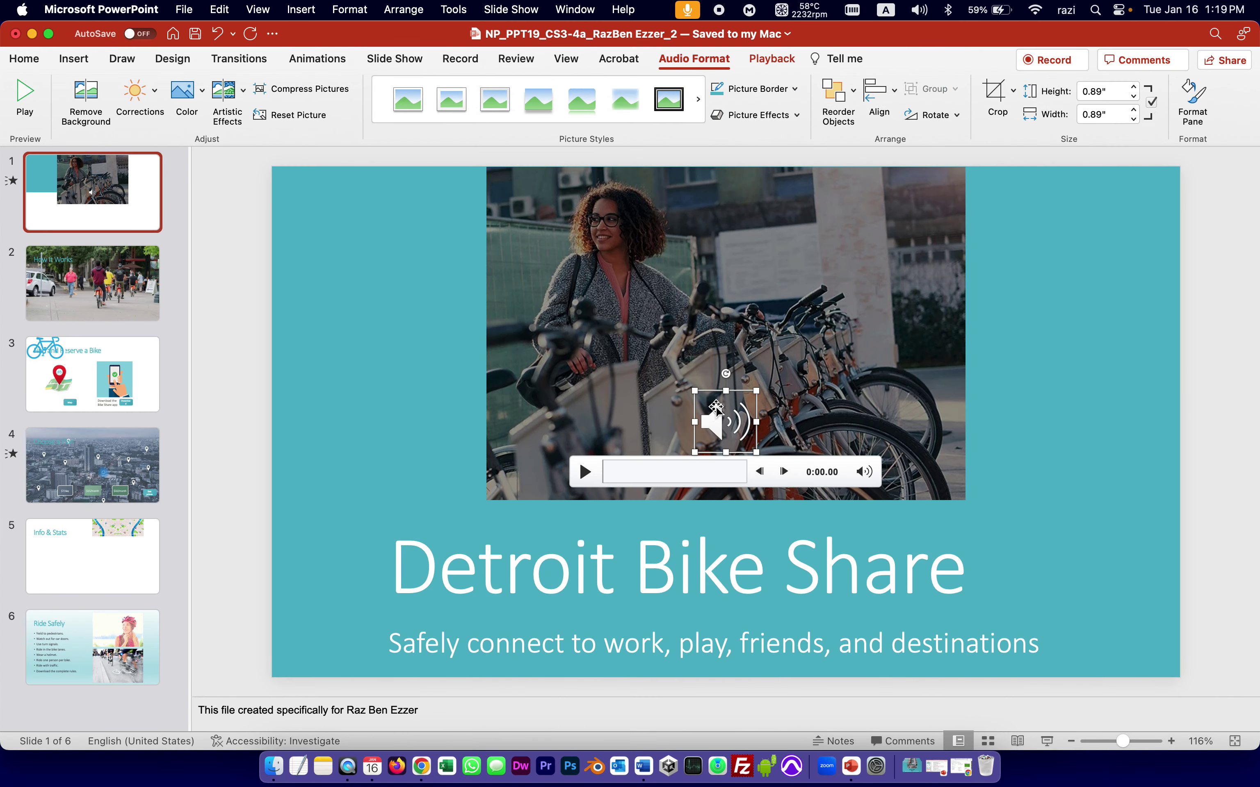
left_click(643, 767)
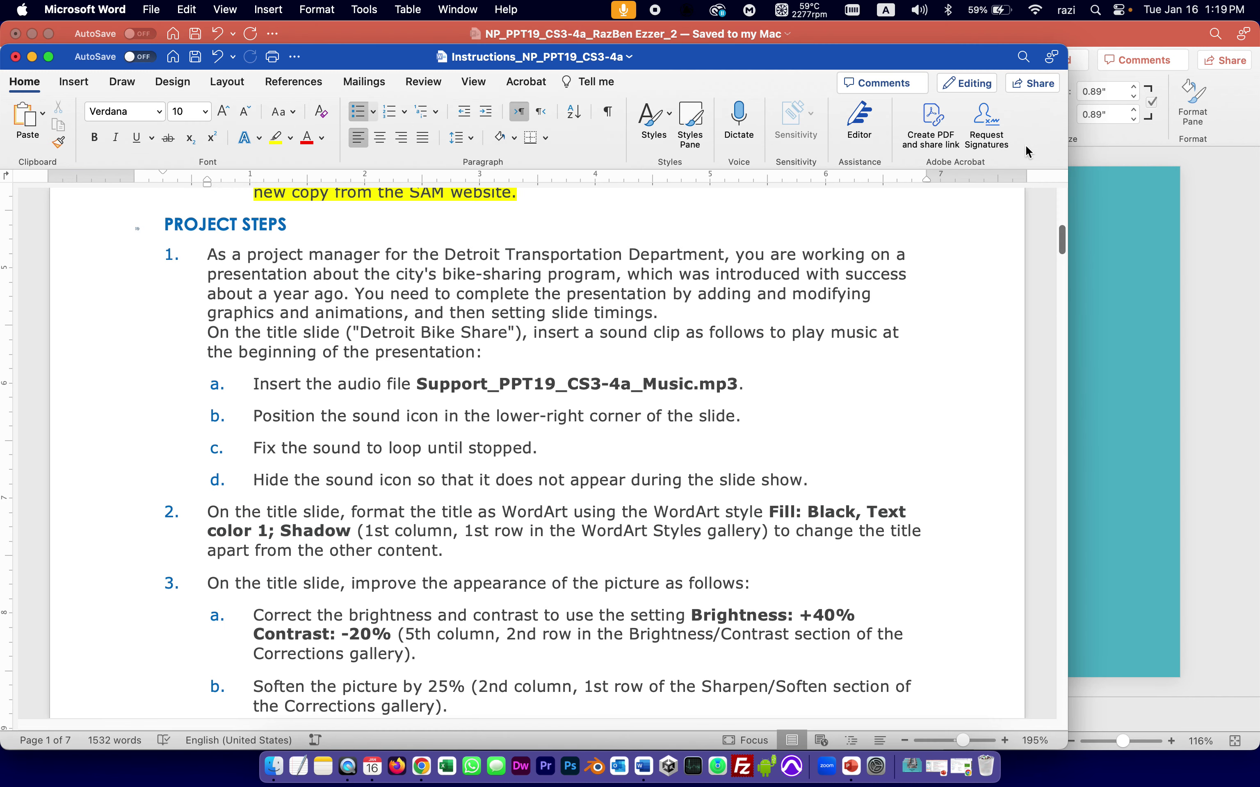
Move the sound icon to the title slide's lower-right corner
left_click(1111, 46)
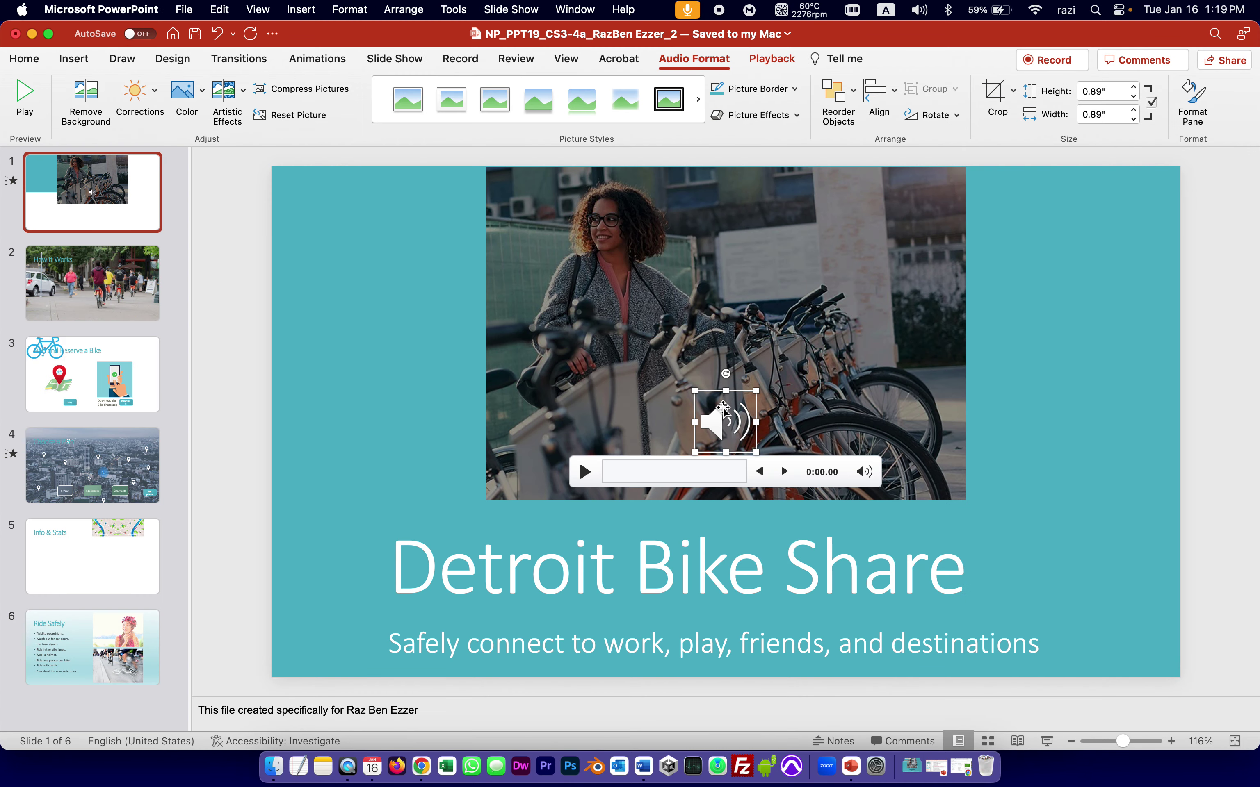
left_click_drag(724, 406, 1134, 623)
left_click(642, 766)
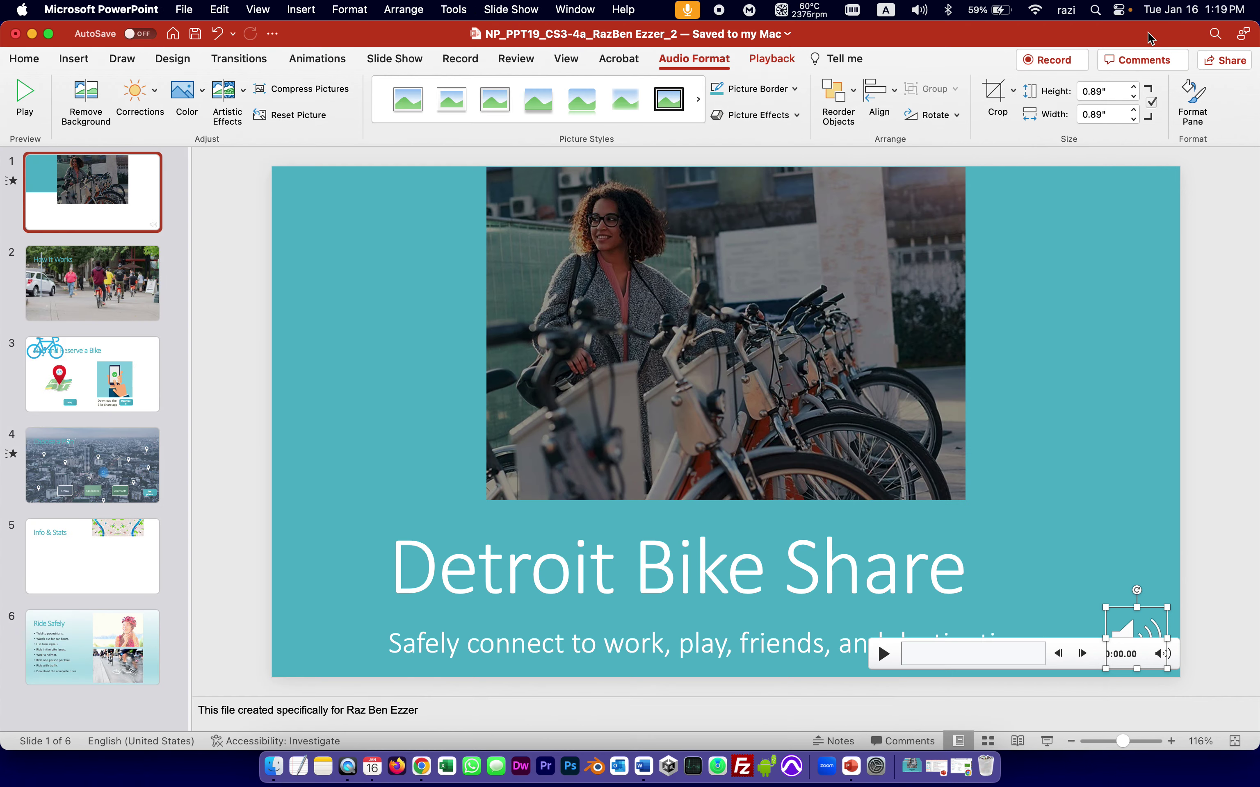
Set the sound clip's playback to Loop Until Stopped and Hide During Show
left_click(1152, 39)
left_click(768, 59)
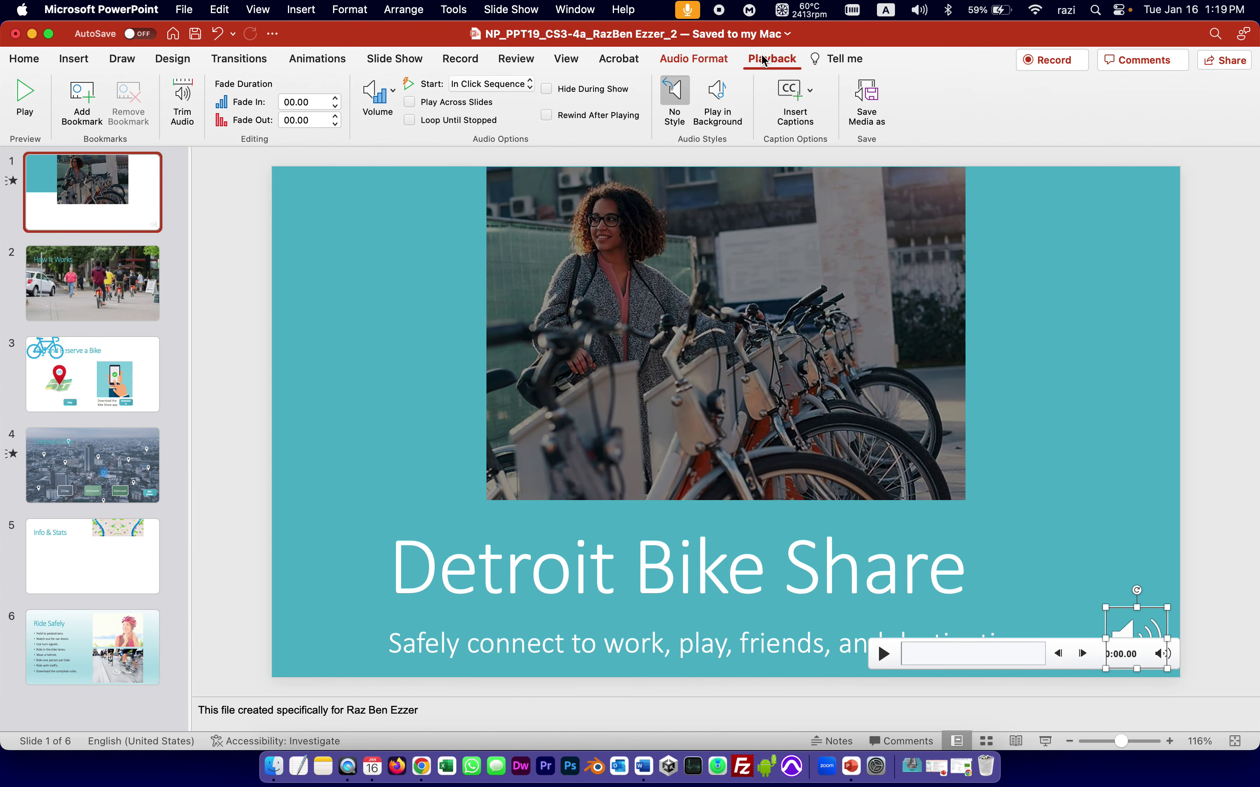
left_click(412, 119)
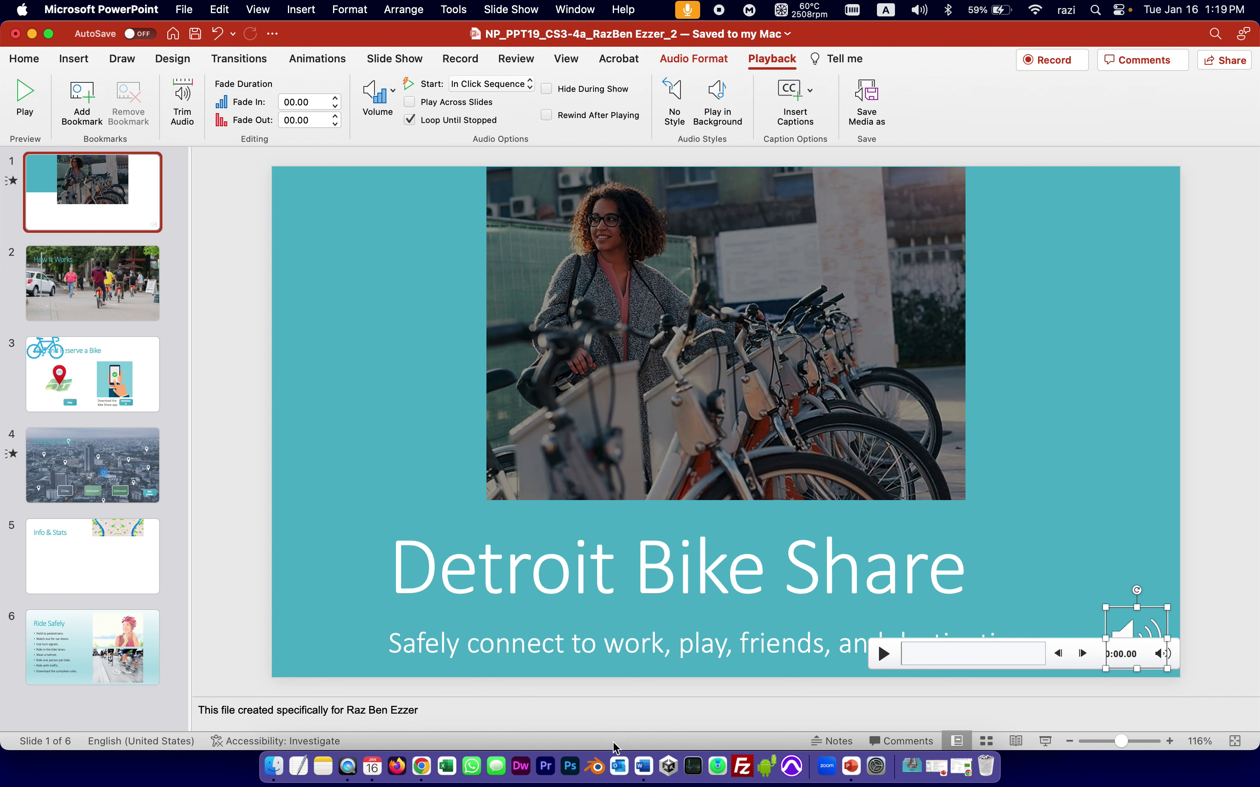
left_click(643, 766)
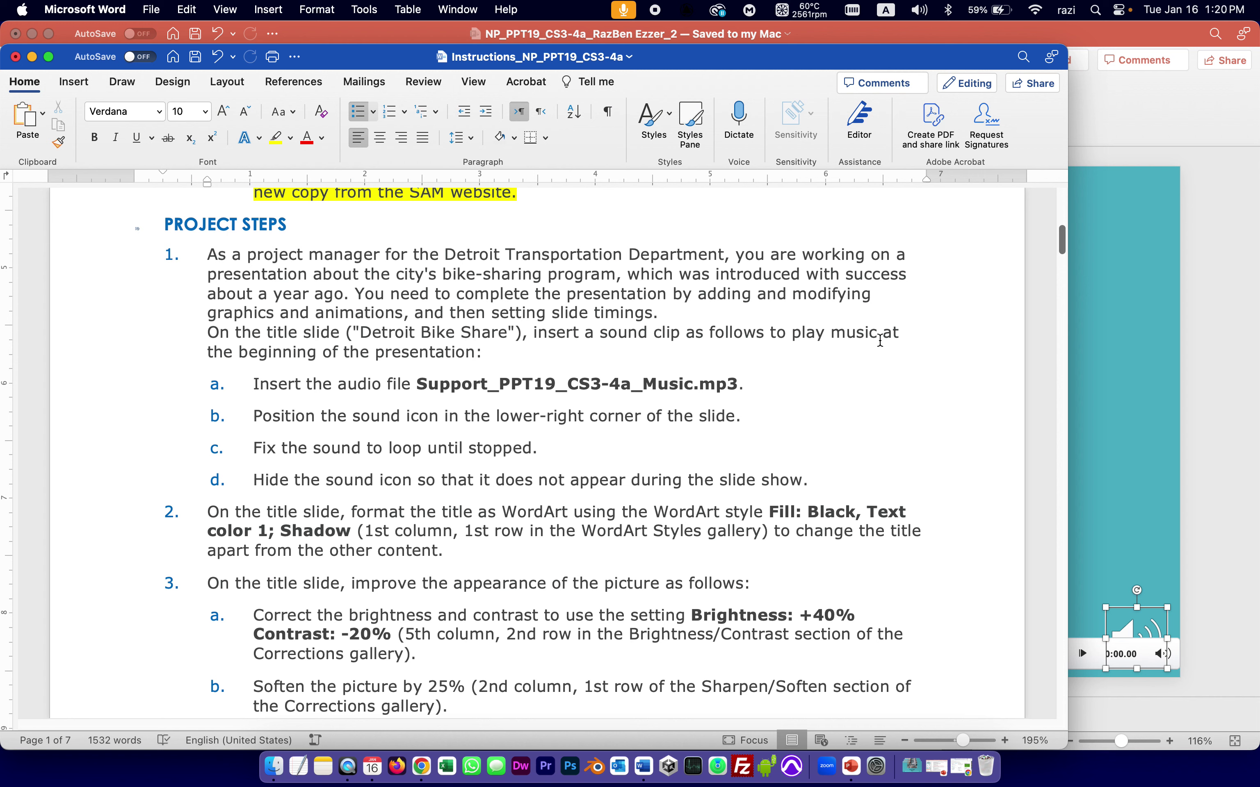
left_click(1114, 30)
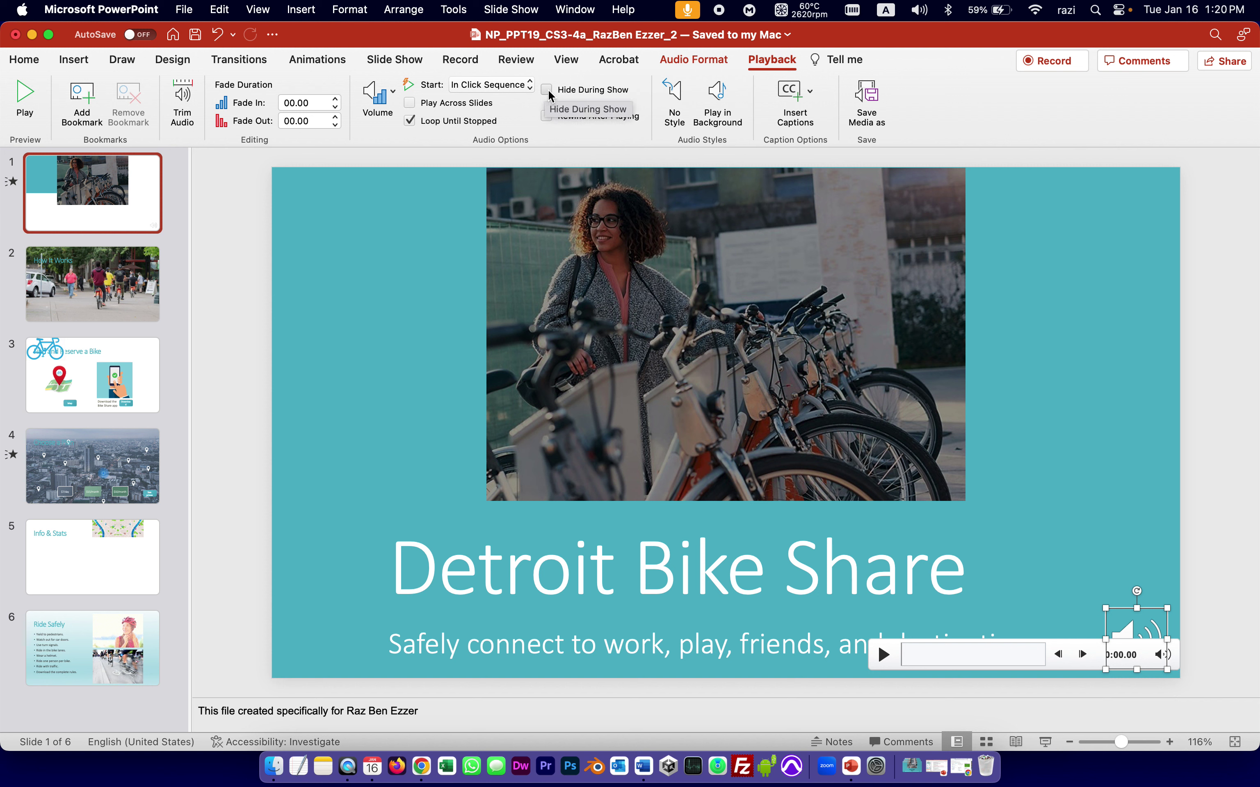
left_click(547, 91)
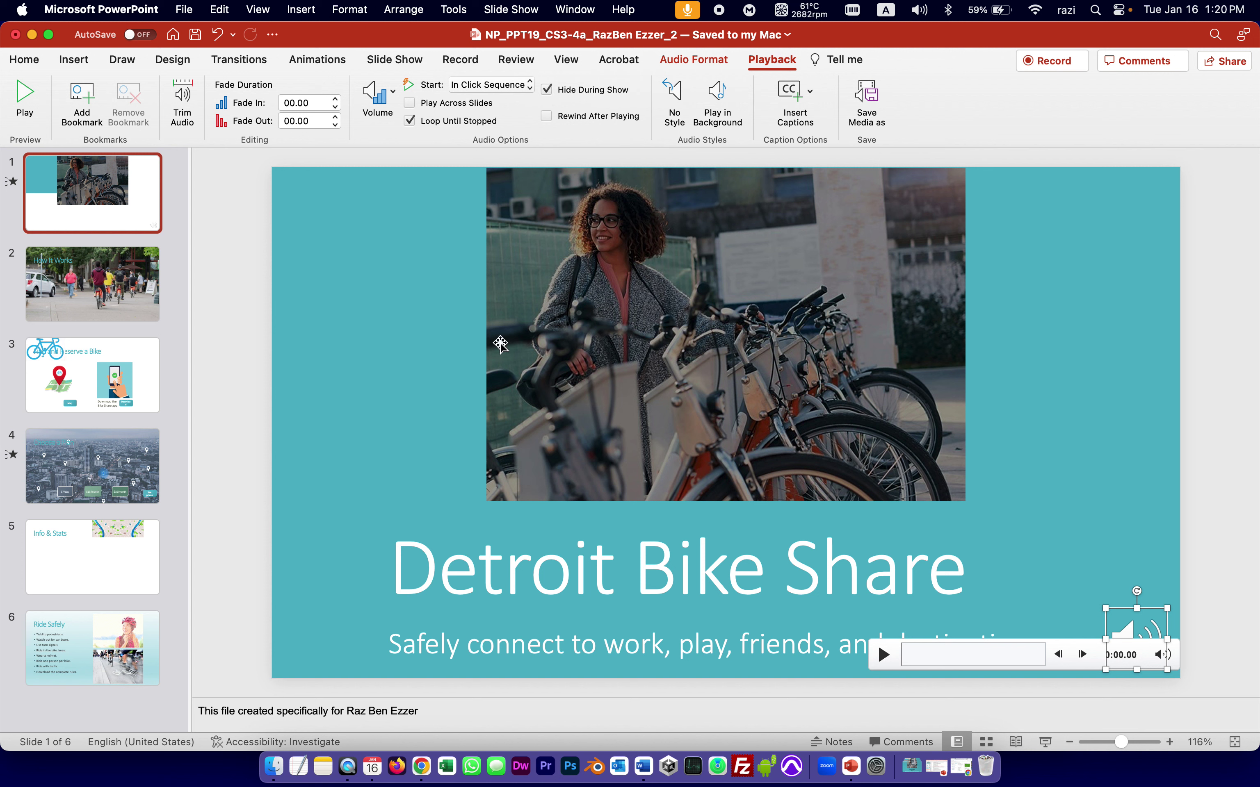
key("super+z")
Highlight step 1's audio sub-steps a–d in yellow, then scroll down to step 2
left_click(643, 766)
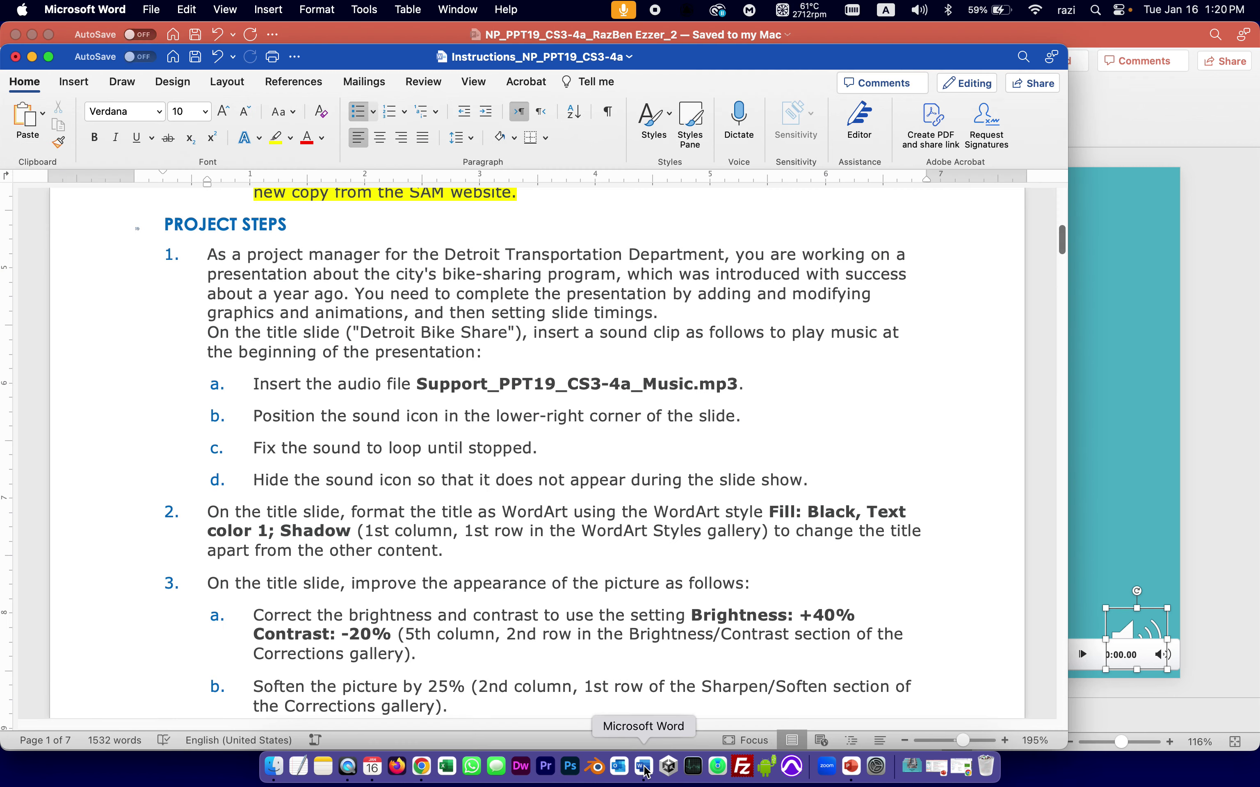
left_click_drag(804, 480, 256, 388)
left_click(276, 138)
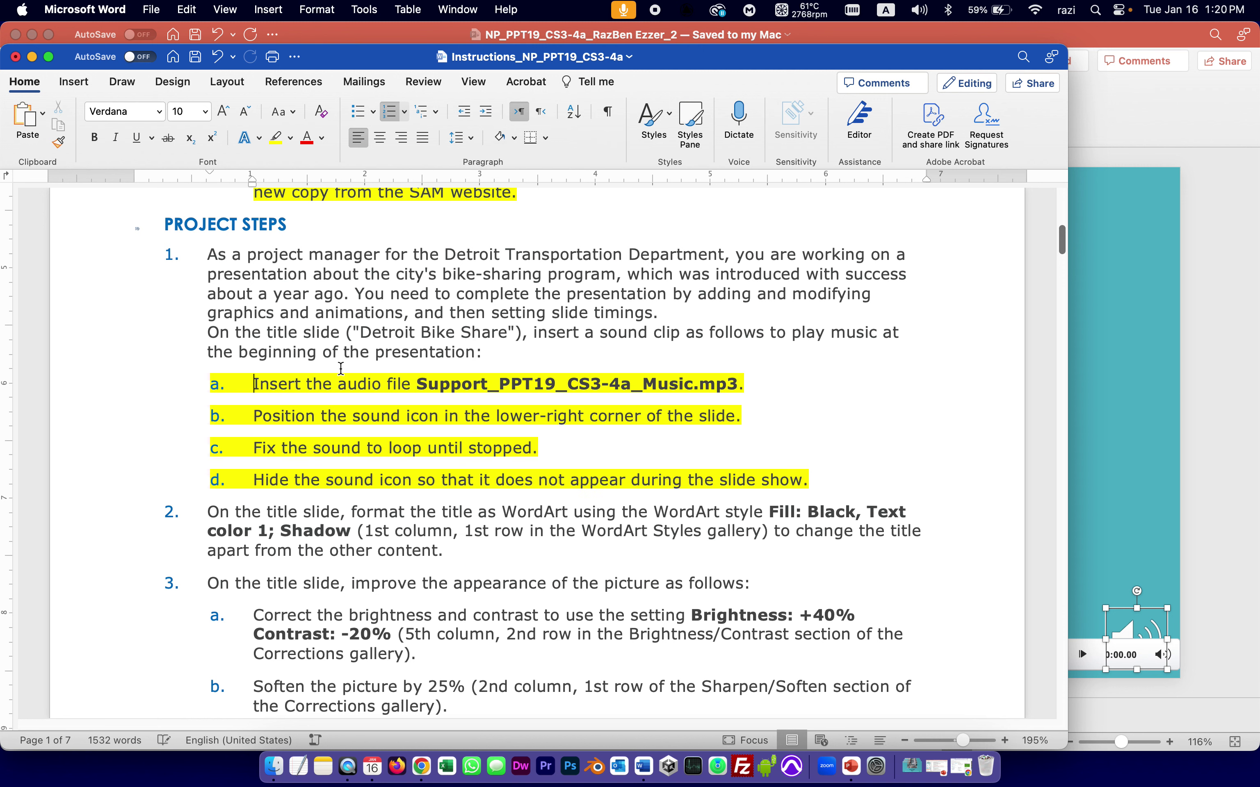
left_click(396, 334)
scroll(396, 334, "down", 1)
scroll(396, 334, "down", 2)
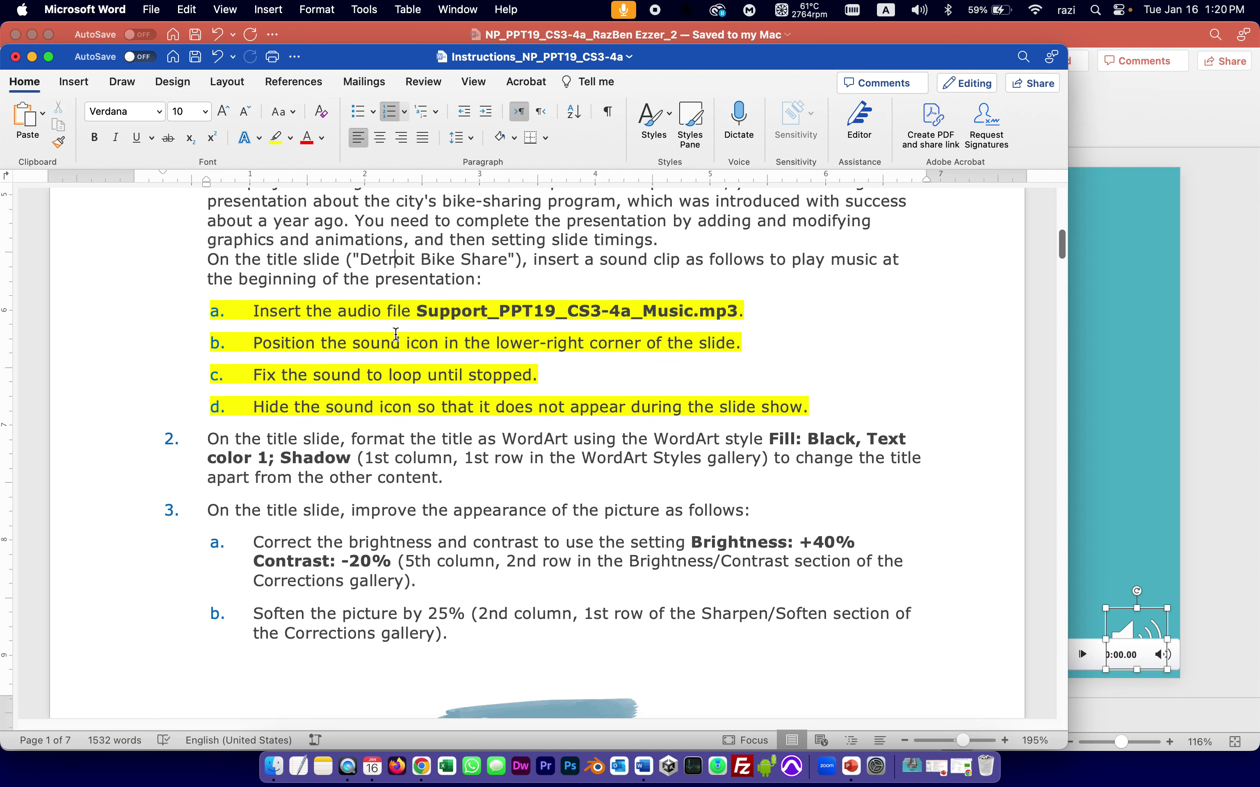
scroll(312, 432, "down", 1)
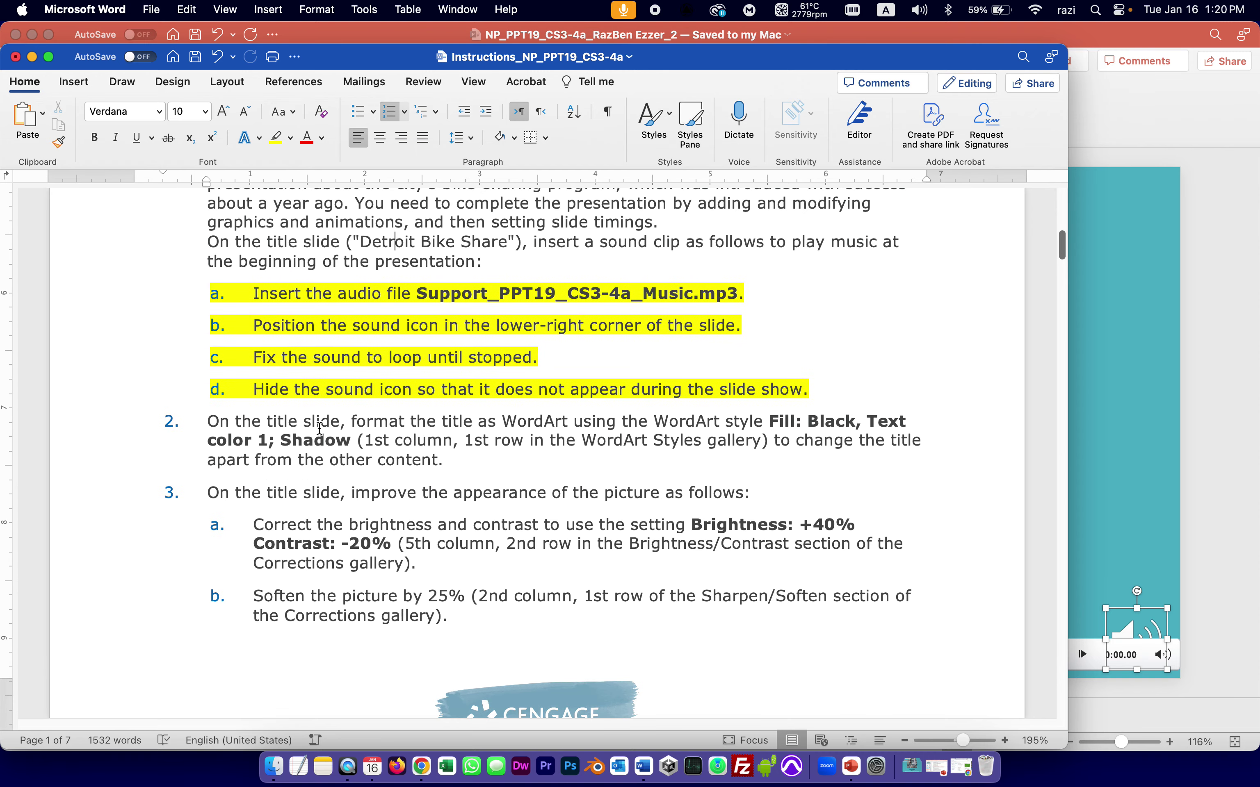
scroll(328, 425, "down", 1)
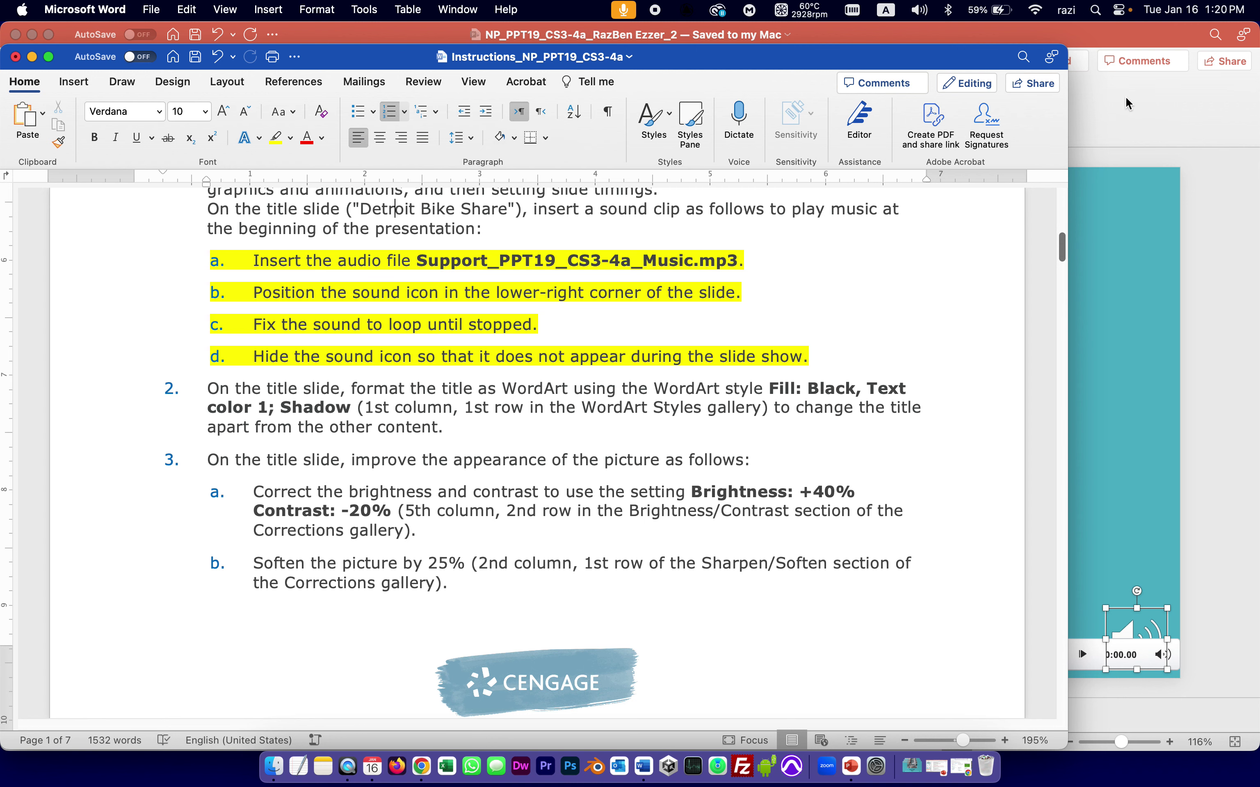
Select the entire 'Detroit Bike Share' title text on the title slide
left_click(1140, 33)
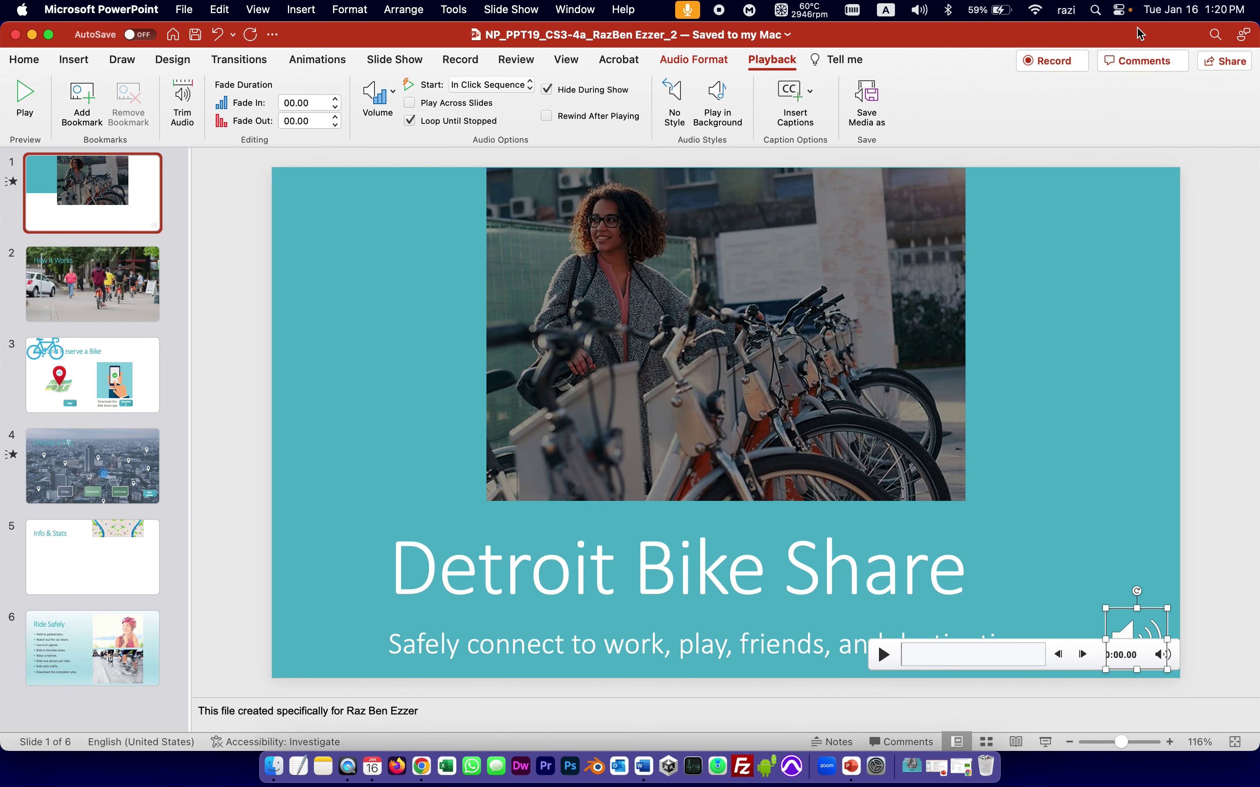
left_click(817, 562)
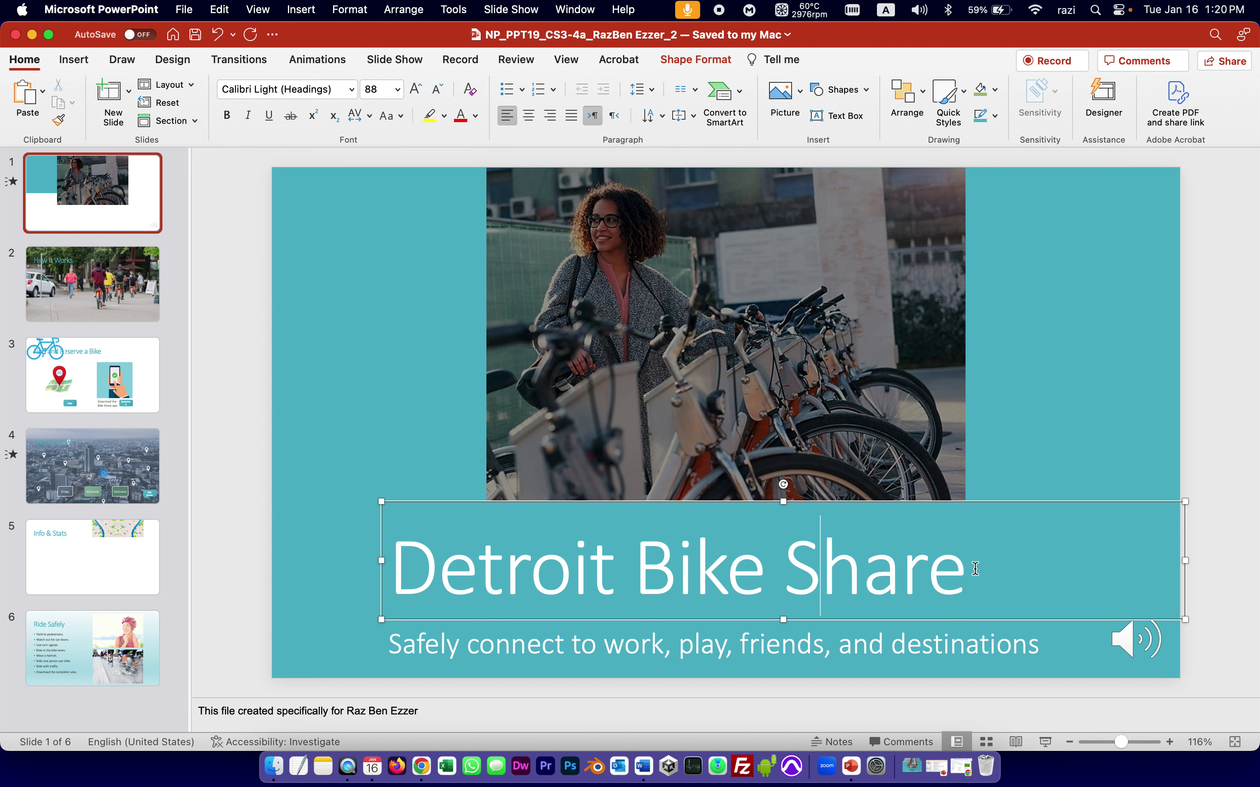
left_click_drag(966, 572, 481, 552)
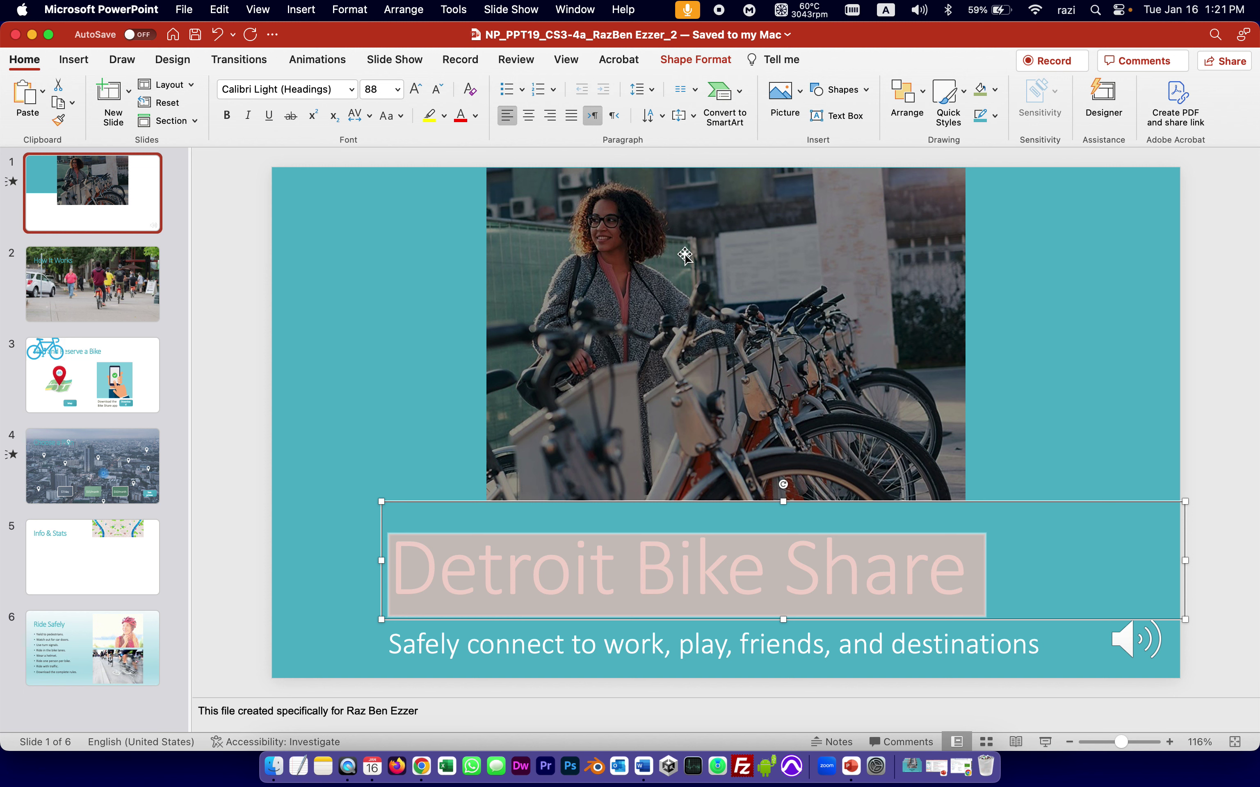
left_click(73, 60)
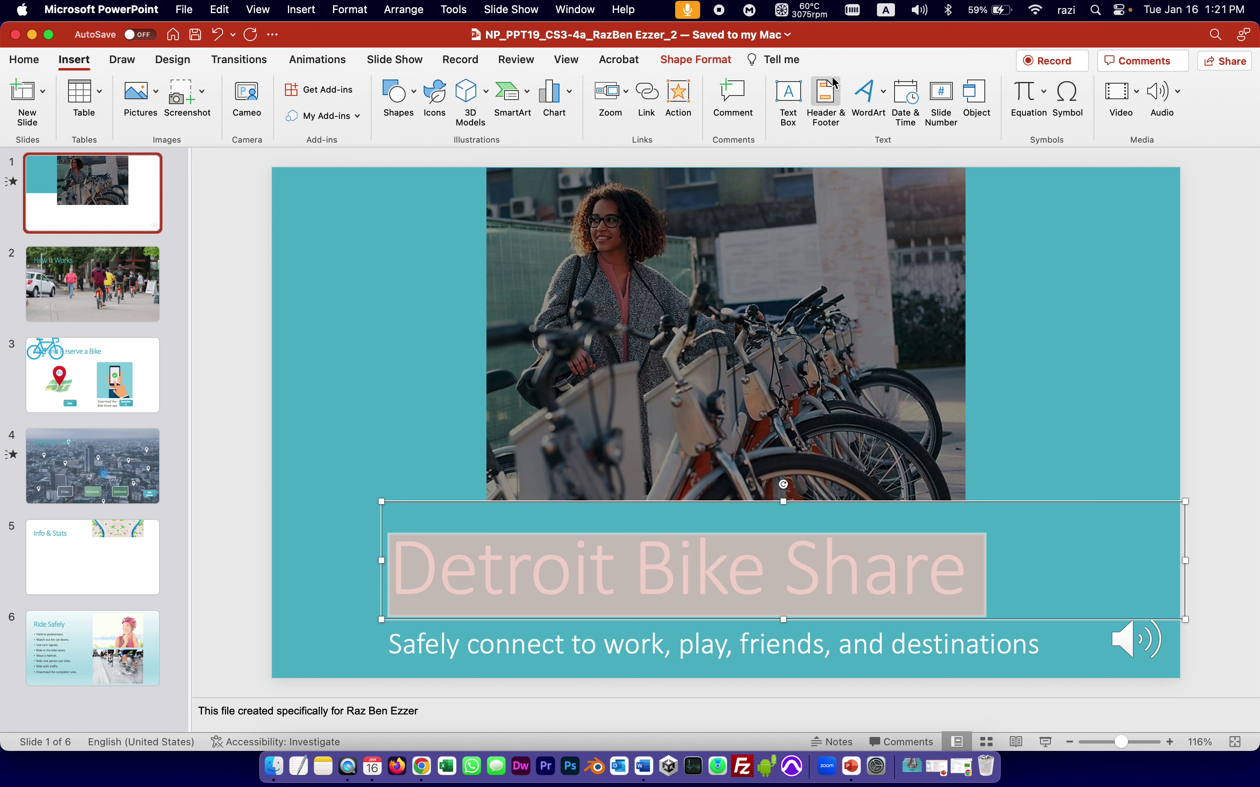
Add a Fill: Black, Text color 1; Shadow WordArt title, then select the original title box
left_click(883, 96)
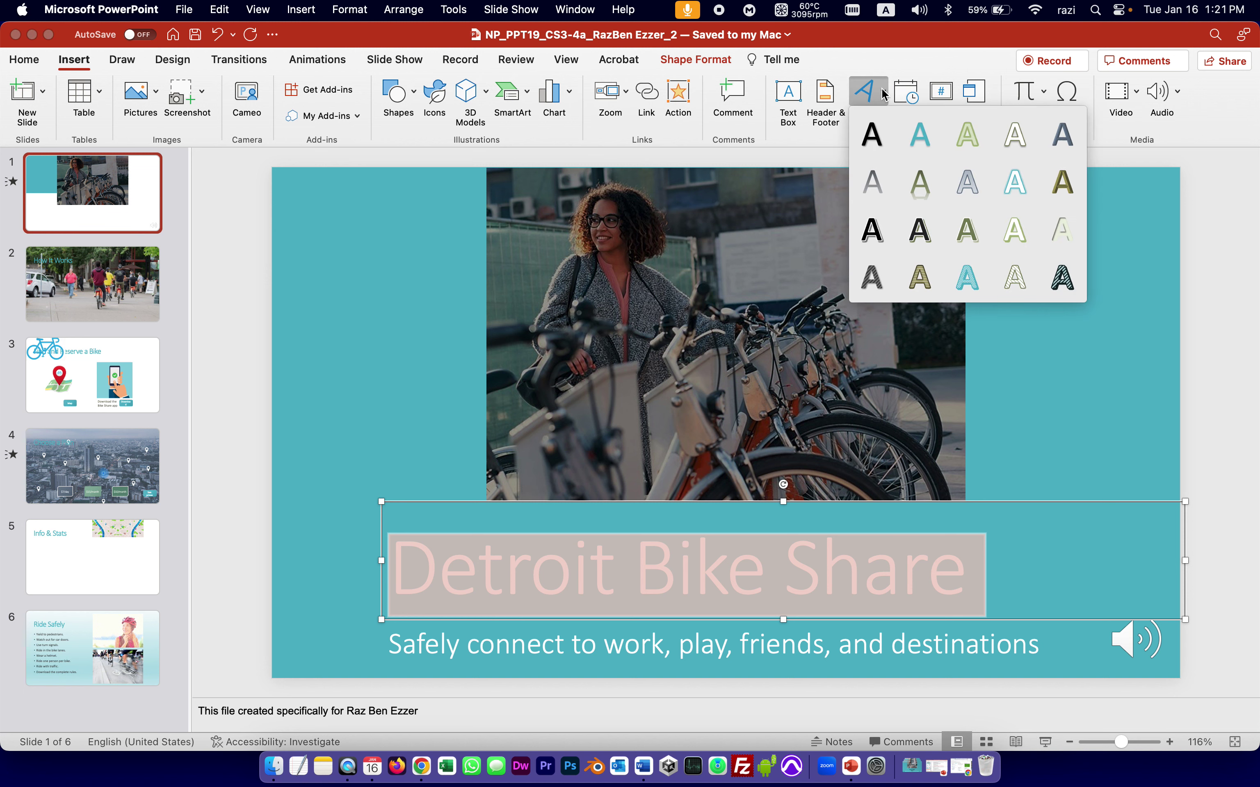
left_click(872, 134)
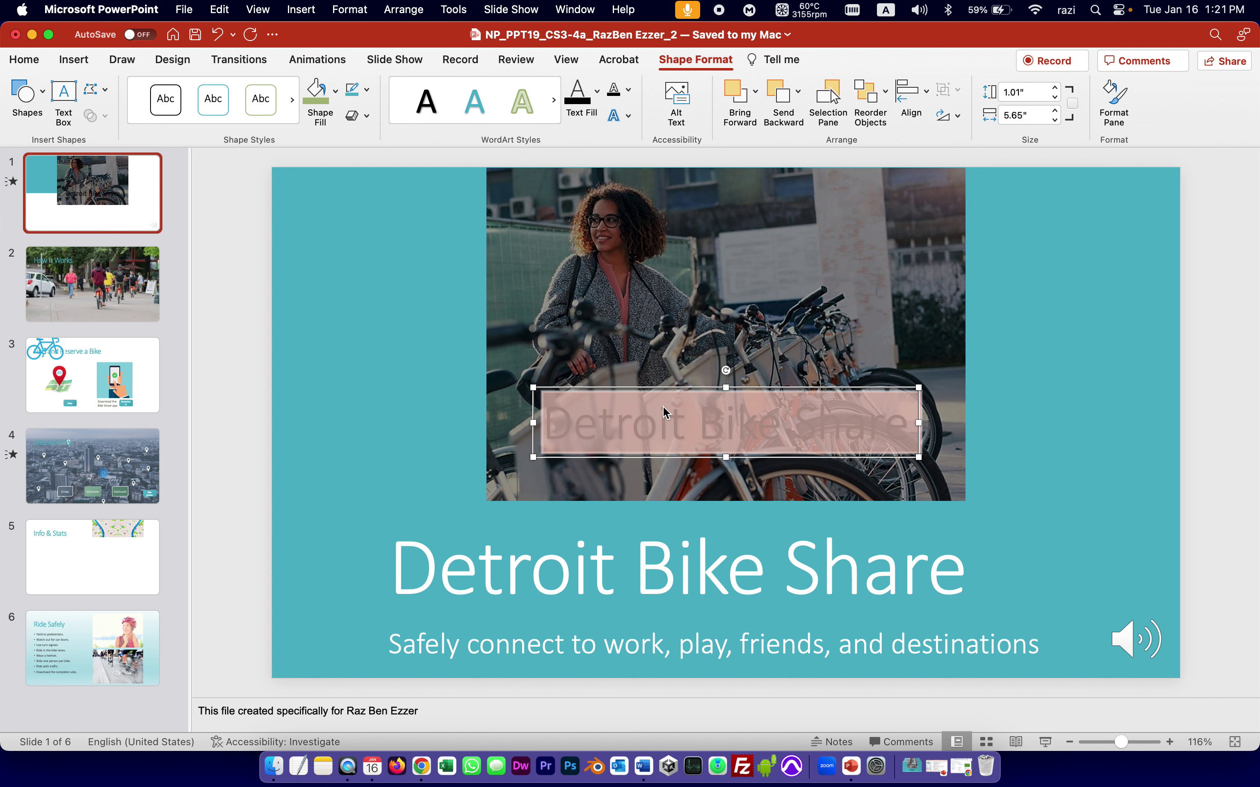
left_click(528, 558)
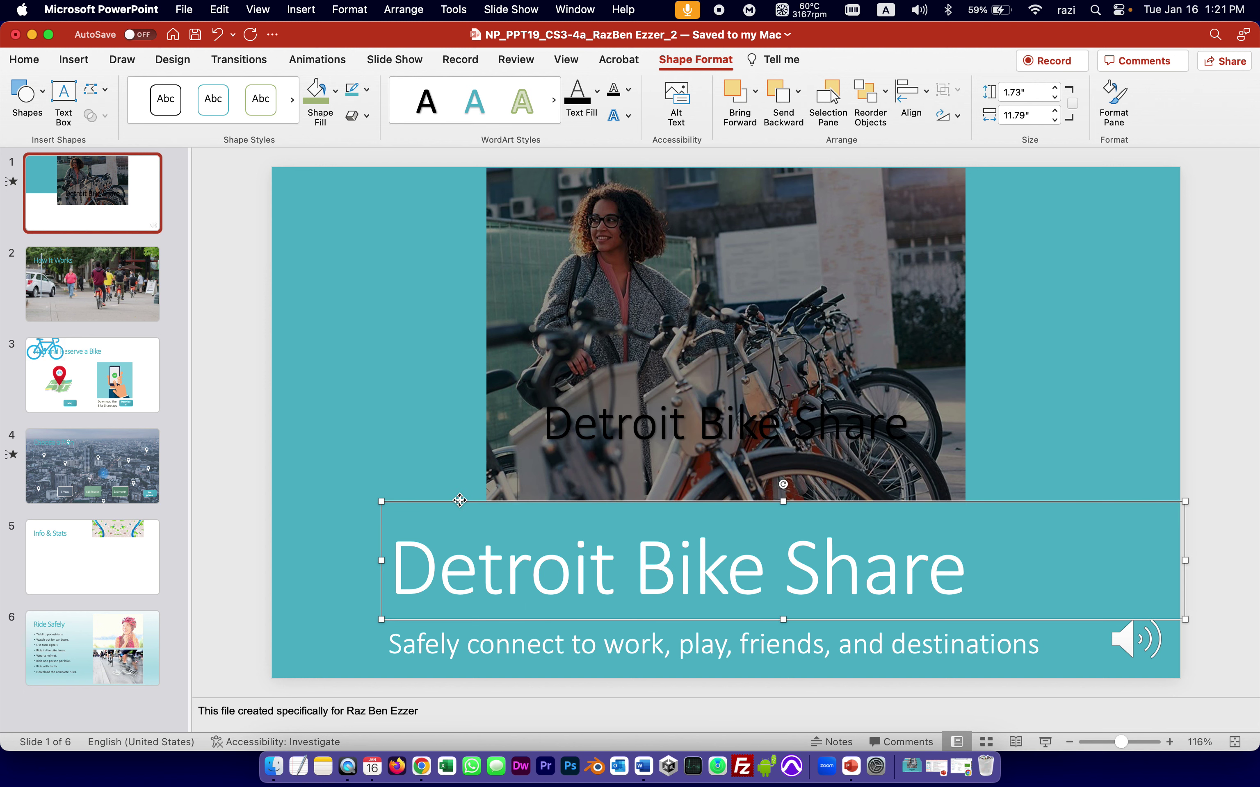
Cut the original title and its empty placeholder, then move the WordArt Detroit Bike Share title below the photo
right_click(460, 505)
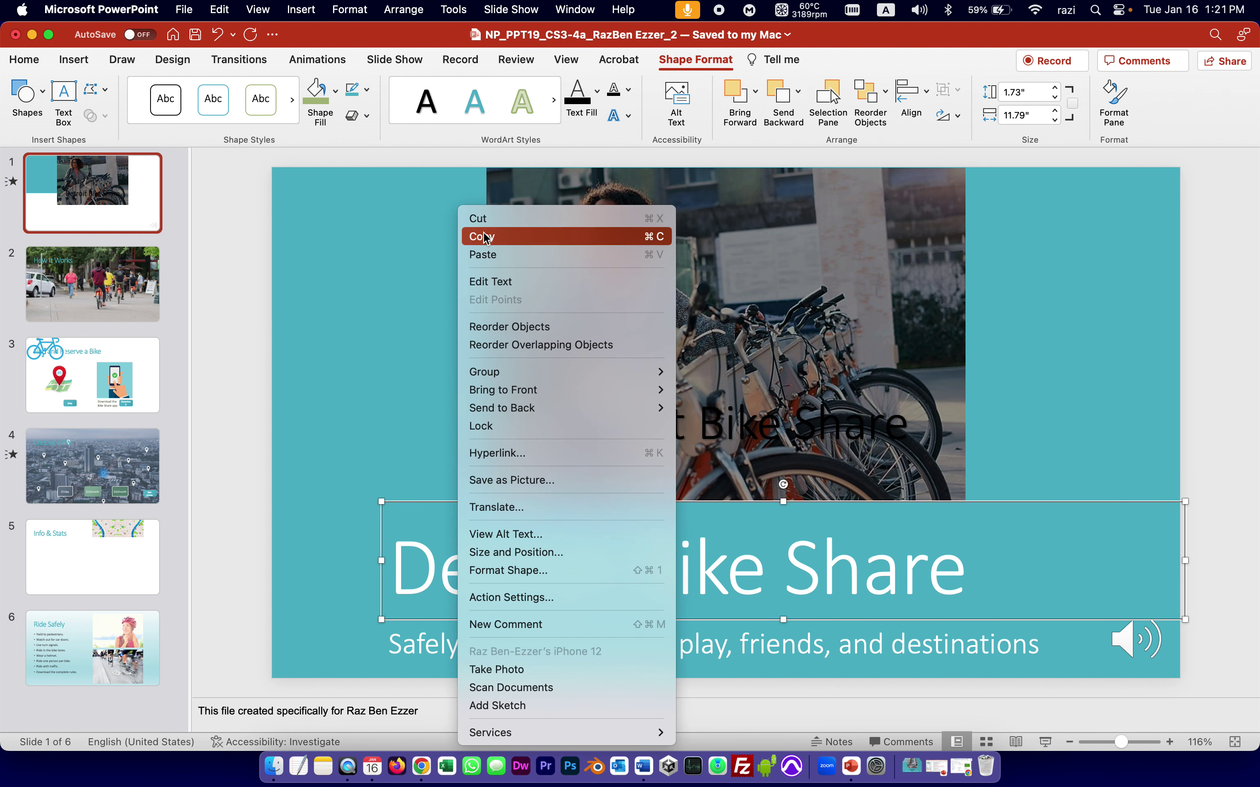
left_click(485, 217)
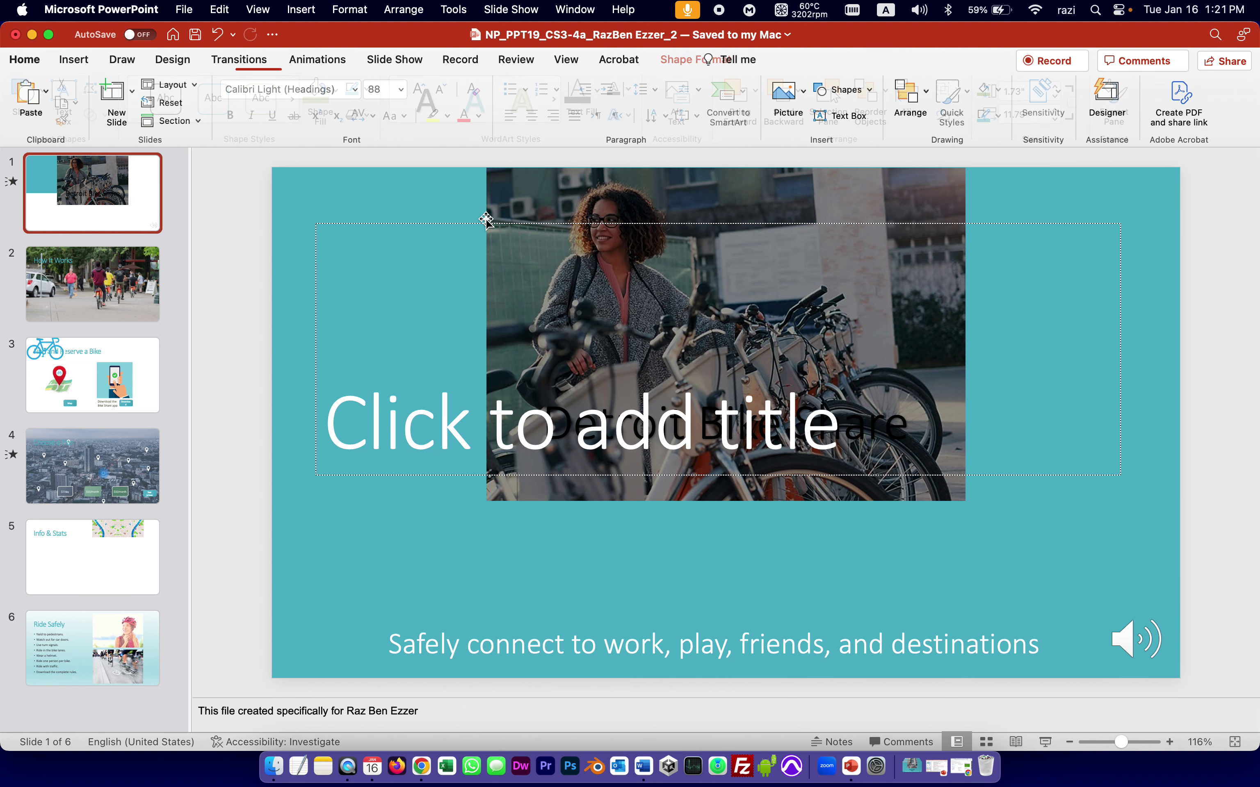
left_click(473, 225)
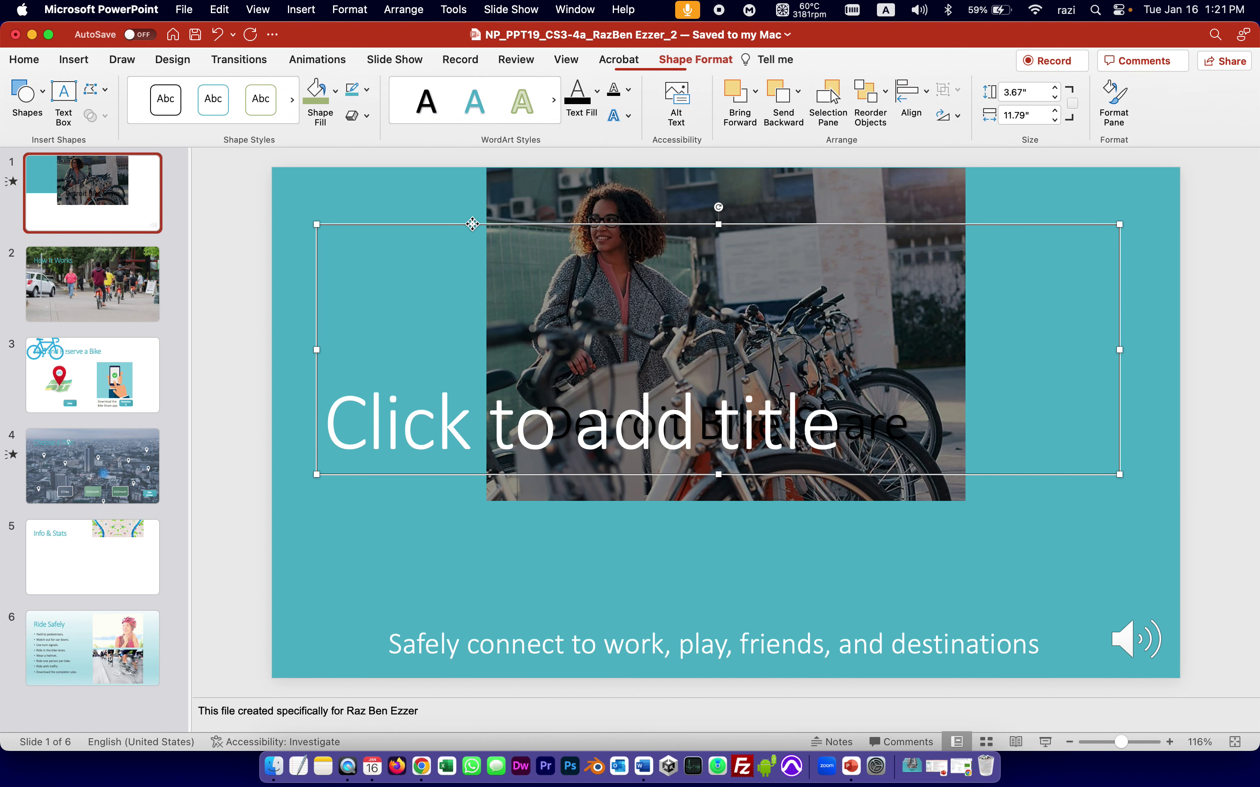
right_click(472, 224)
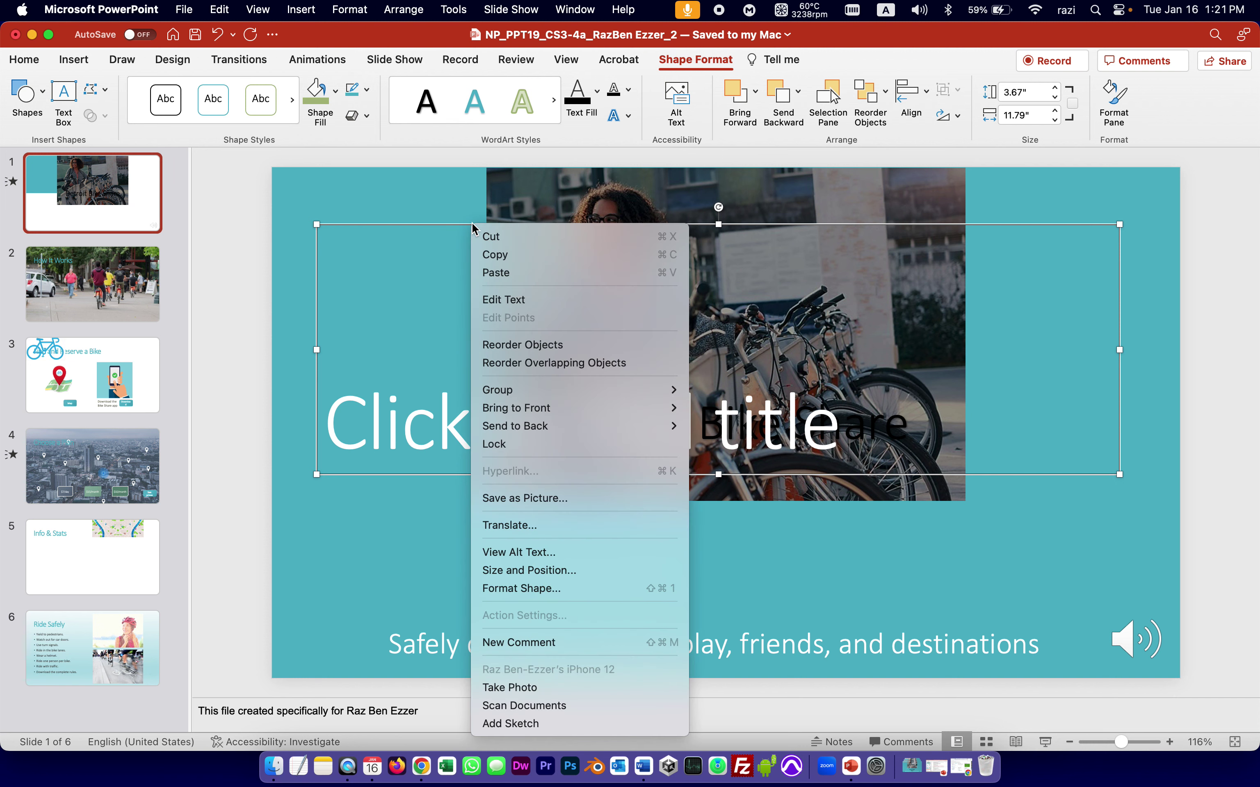
left_click(451, 222)
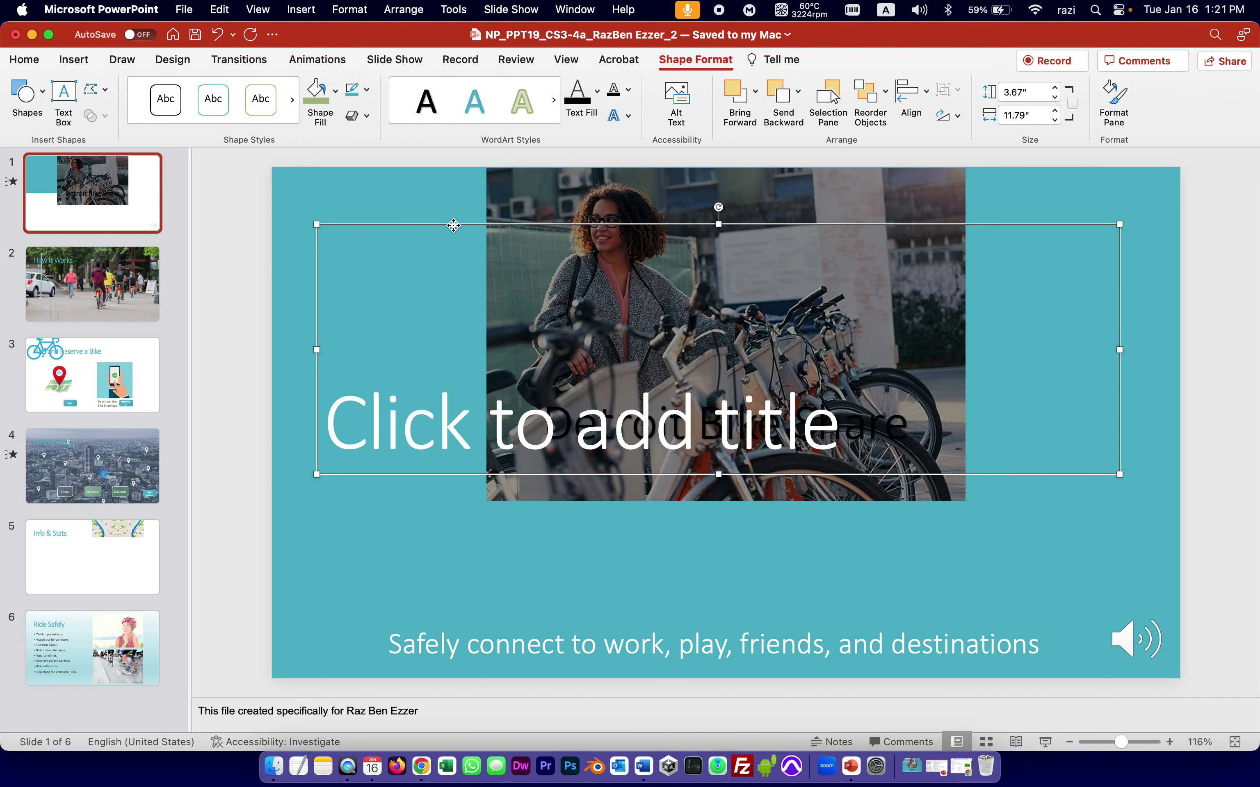
right_click(454, 225)
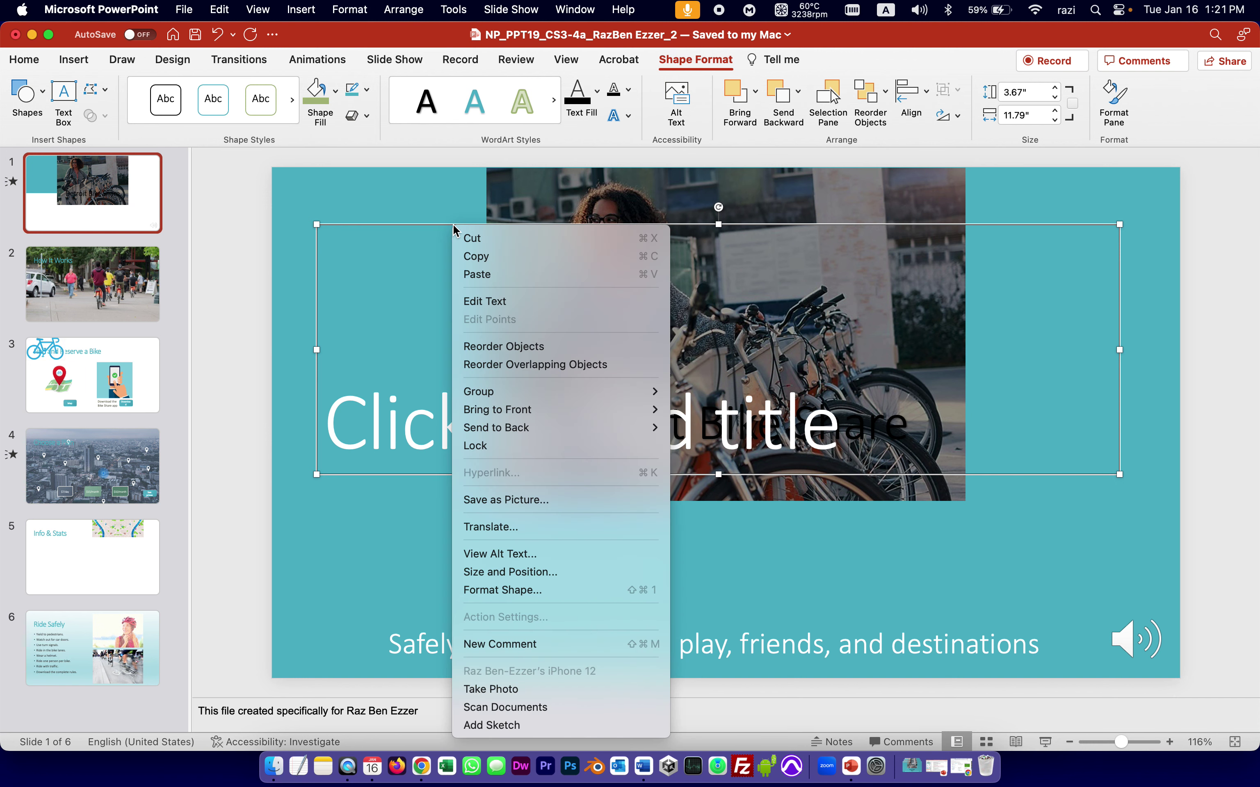
left_click(477, 240)
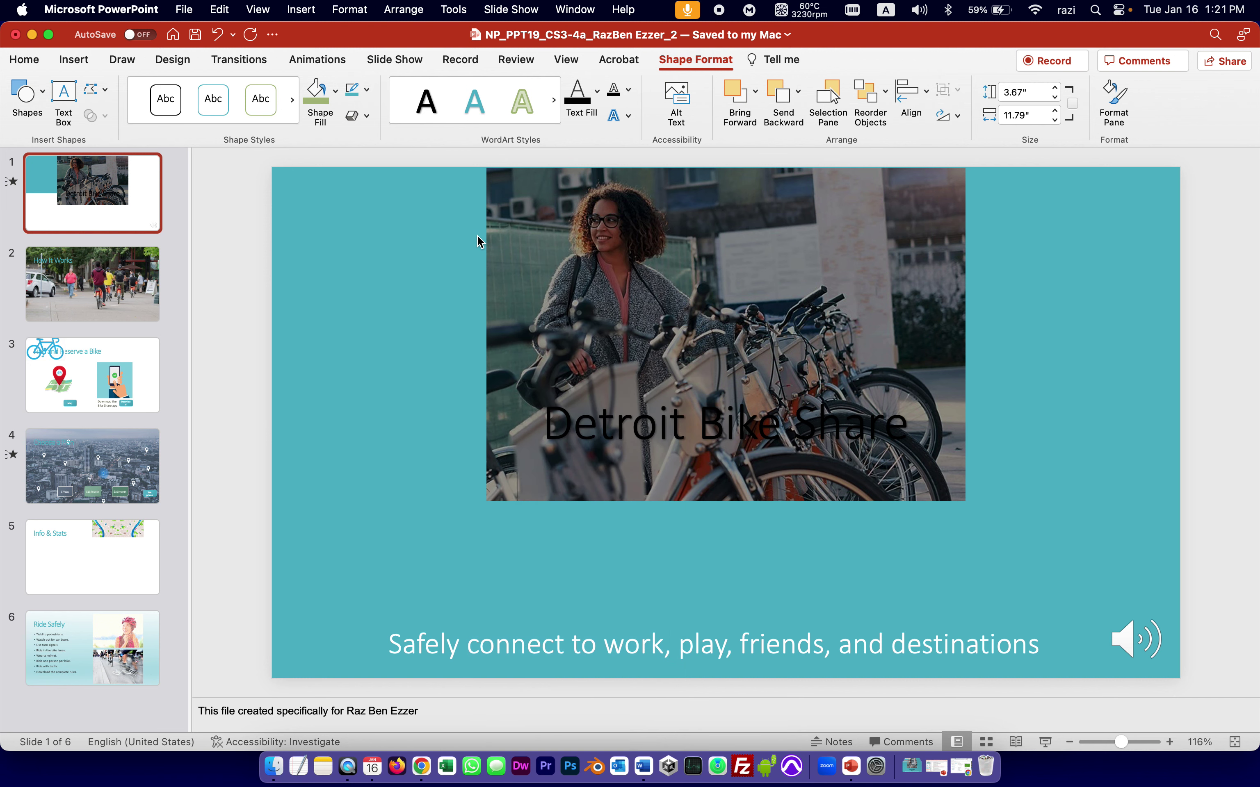
left_click(601, 417)
left_click_drag(598, 413, 594, 523)
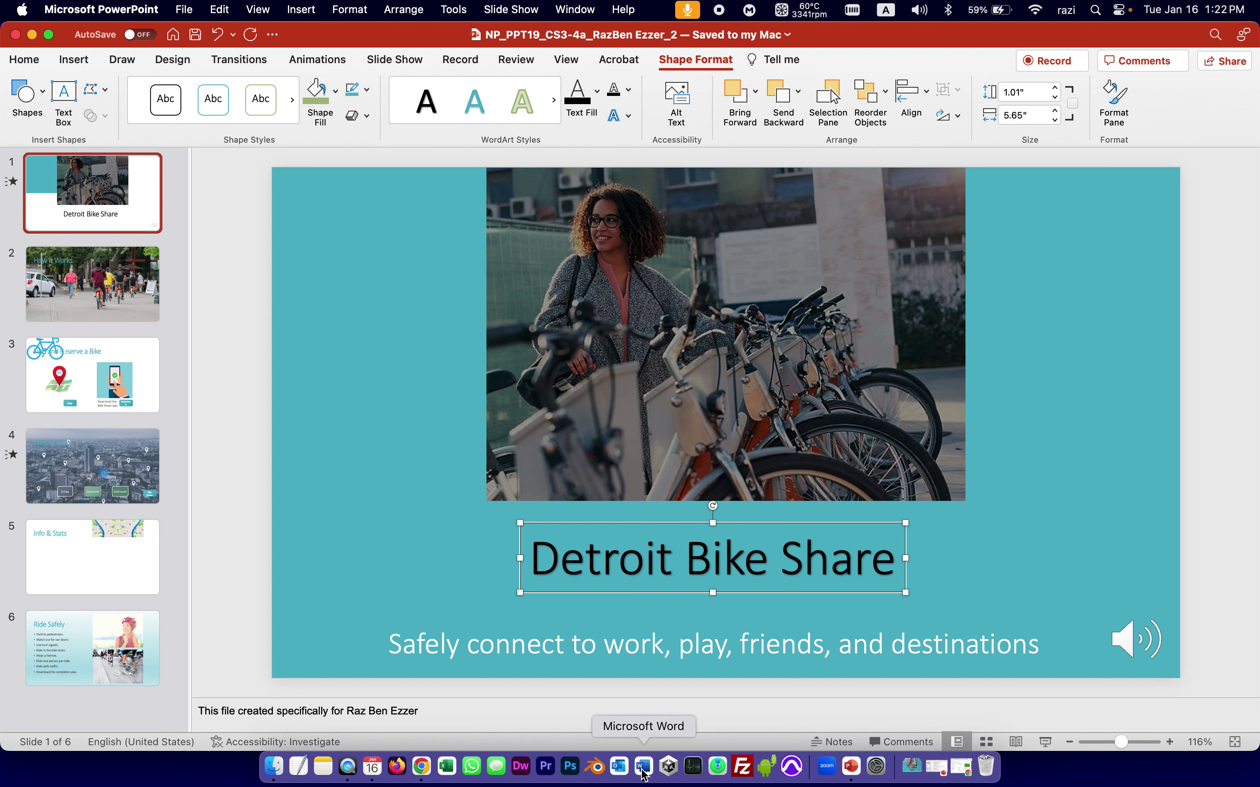
Highlight step 2 of the Word instructions in yellow and scroll down to step 3
left_click(644, 768)
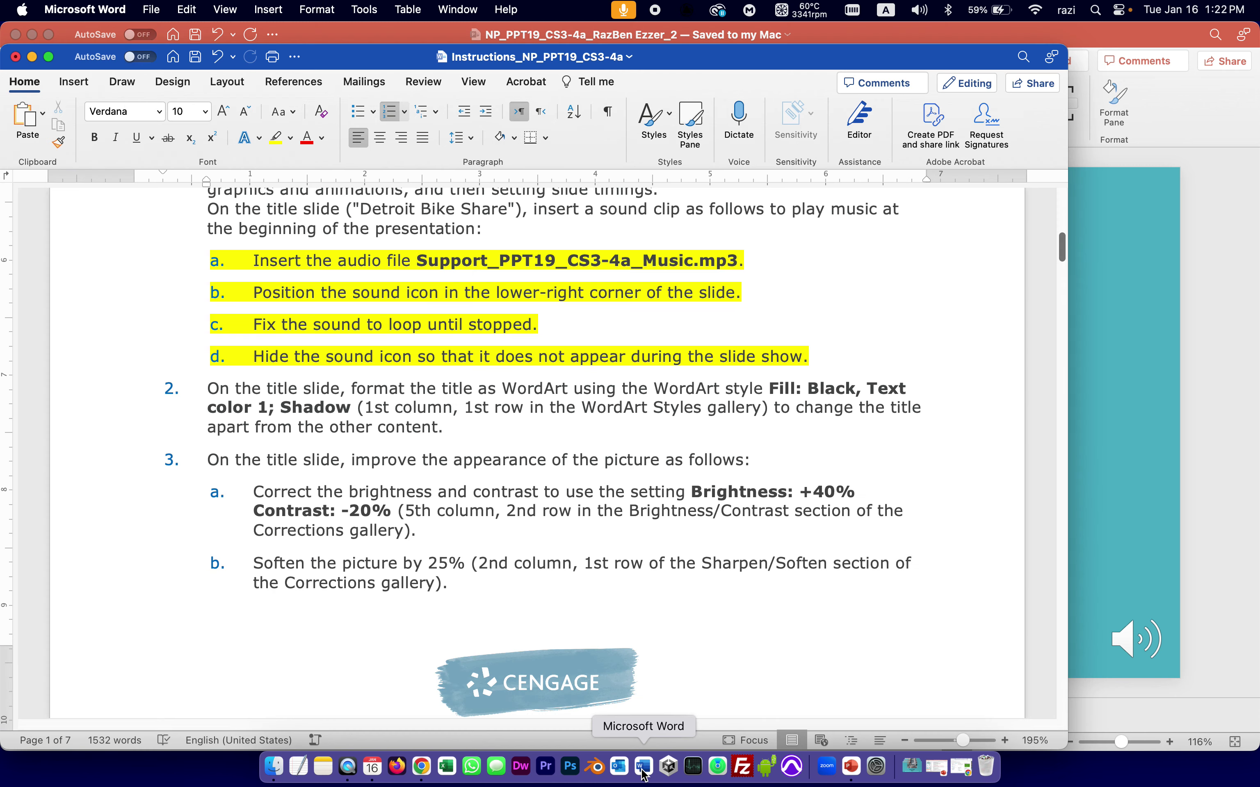
triple_click(461, 428)
left_click(275, 138)
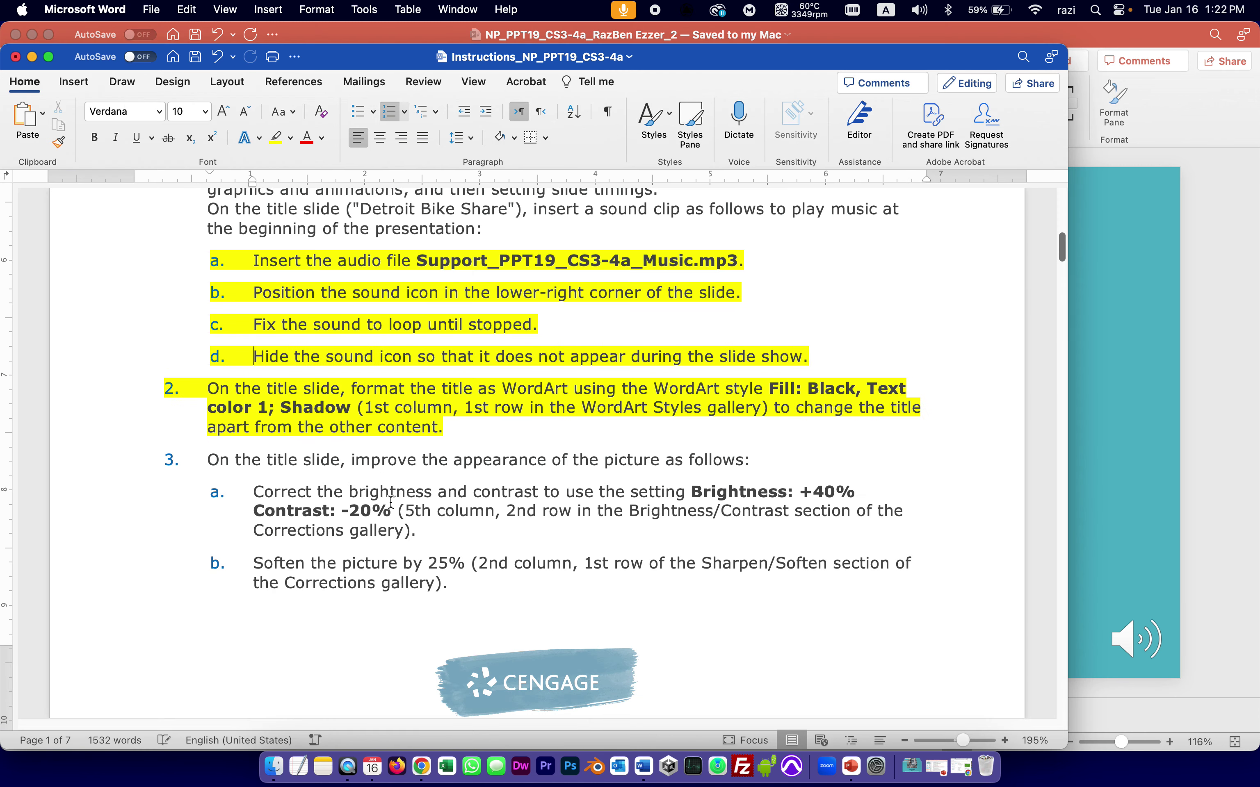
scroll(401, 501, "down", 5)
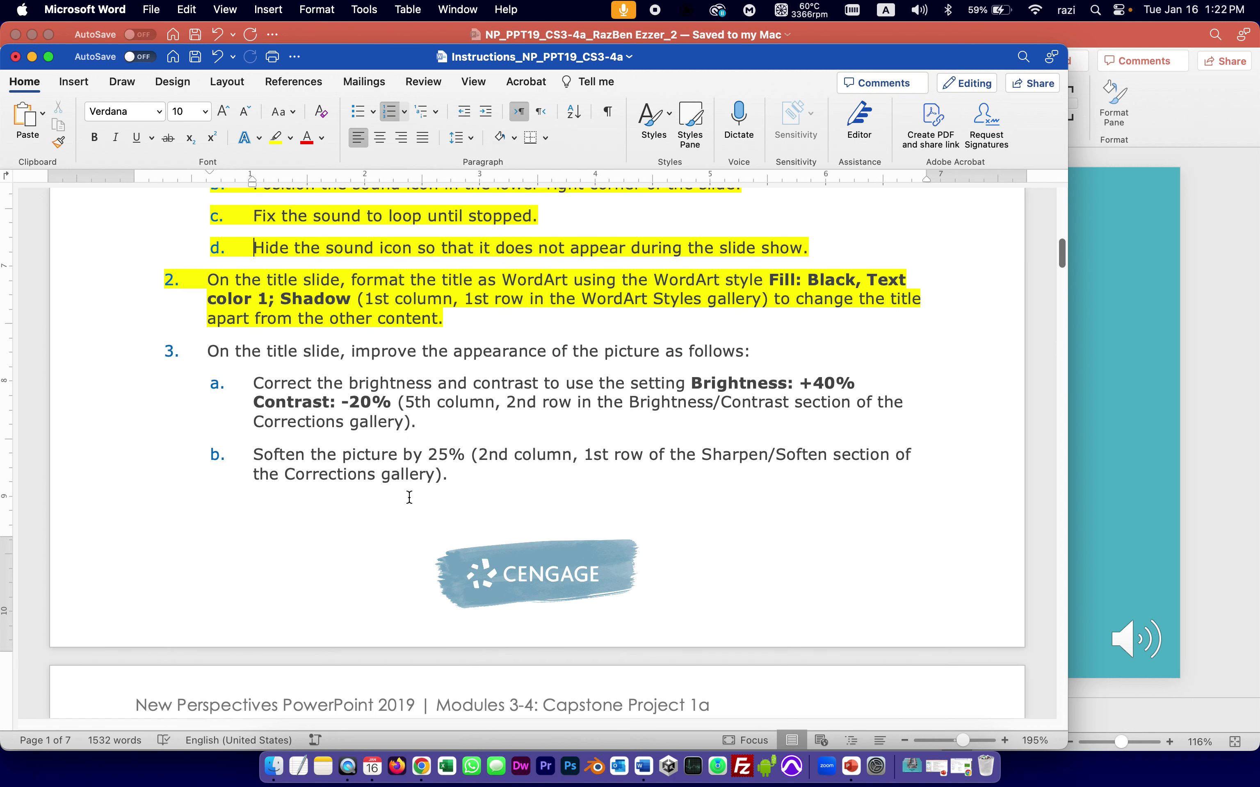
scroll(409, 498, "down", 1)
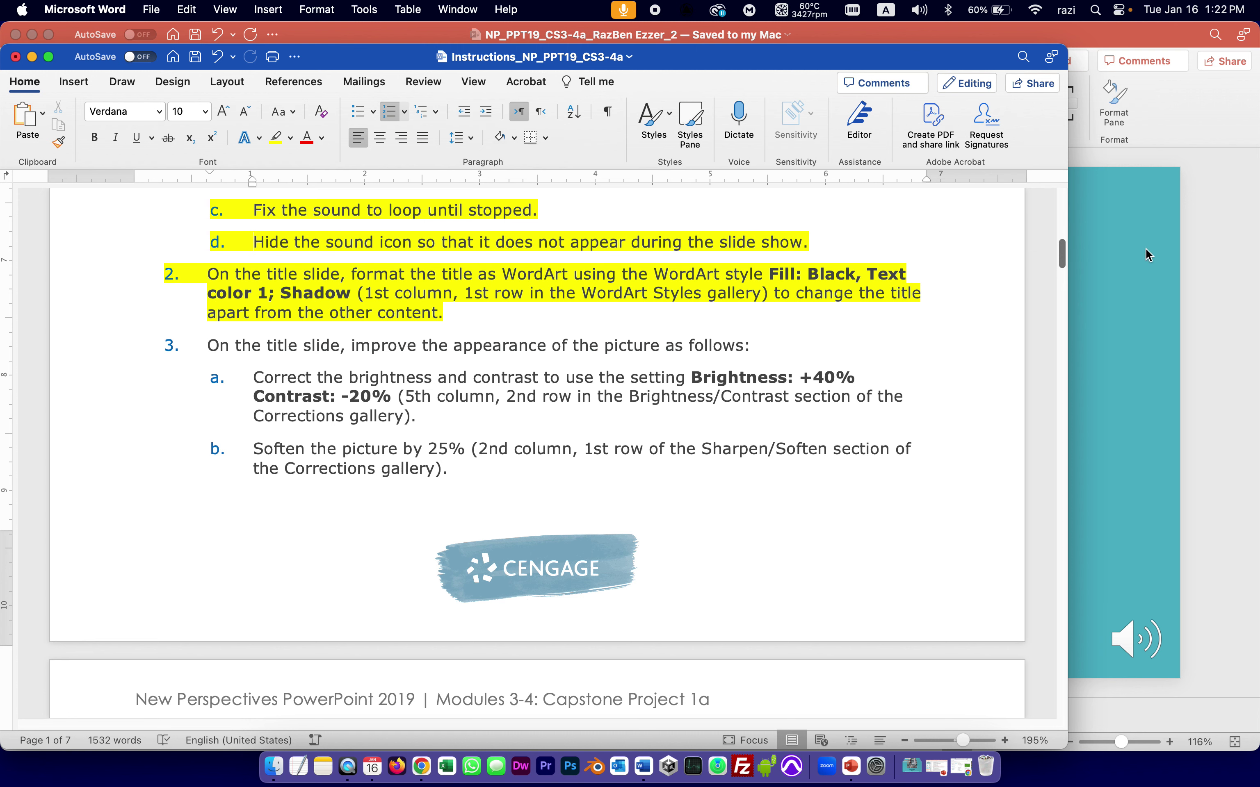
Apply the Brightness: +40% Contrast: -20% correction to the title-slide bike photo
left_click(1192, 247)
left_click(861, 284)
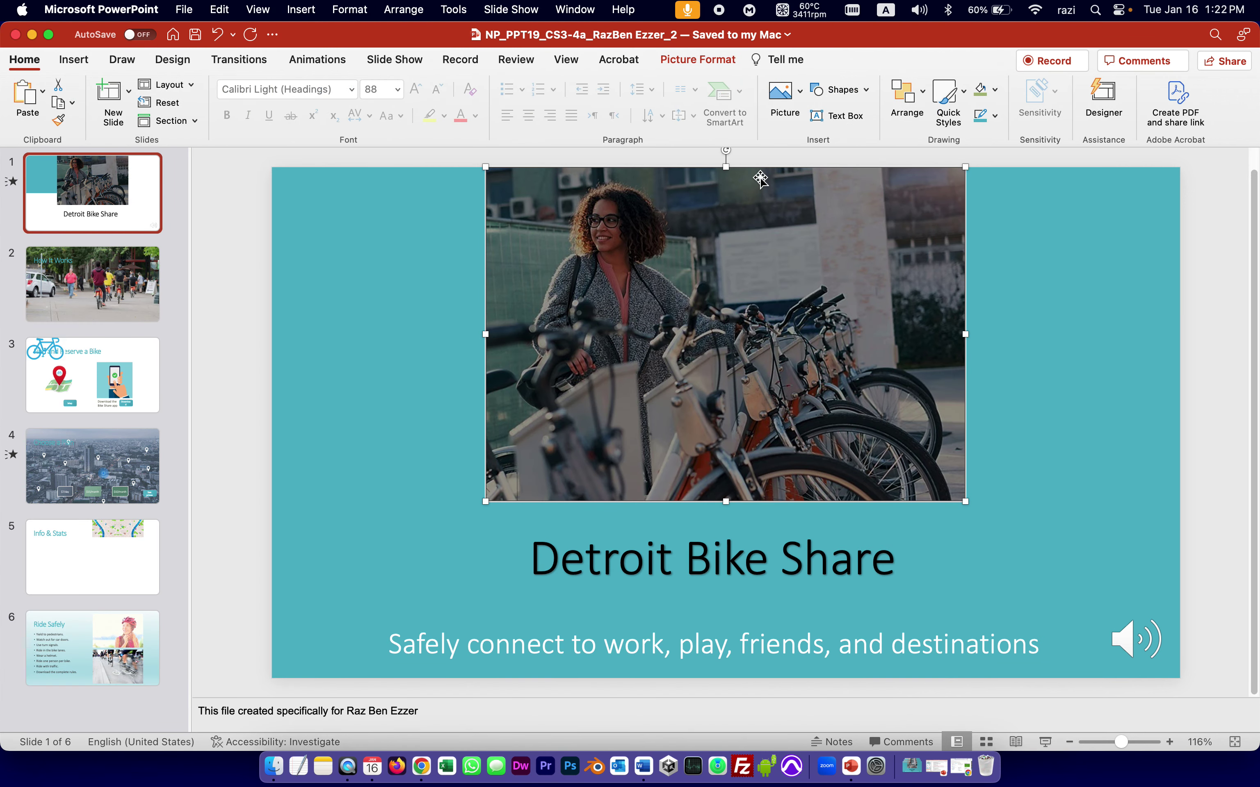
left_click(717, 58)
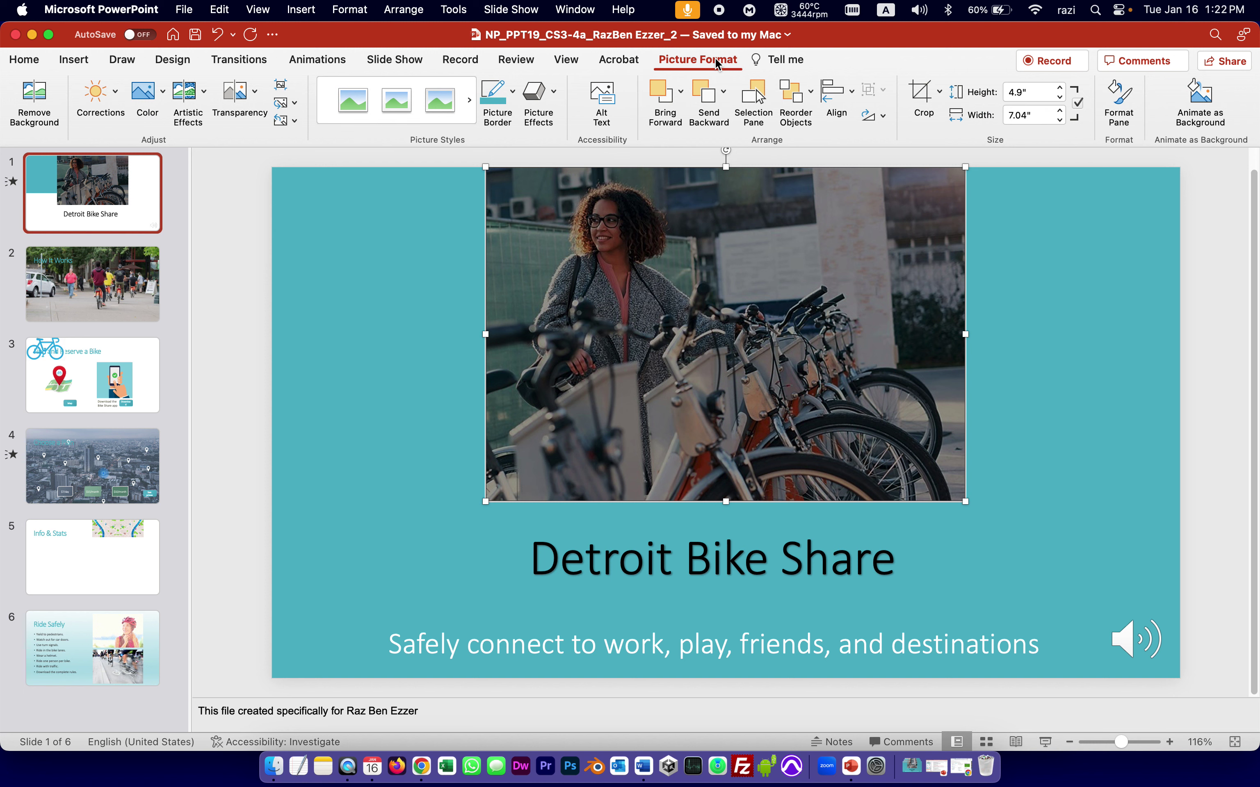
left_click(114, 91)
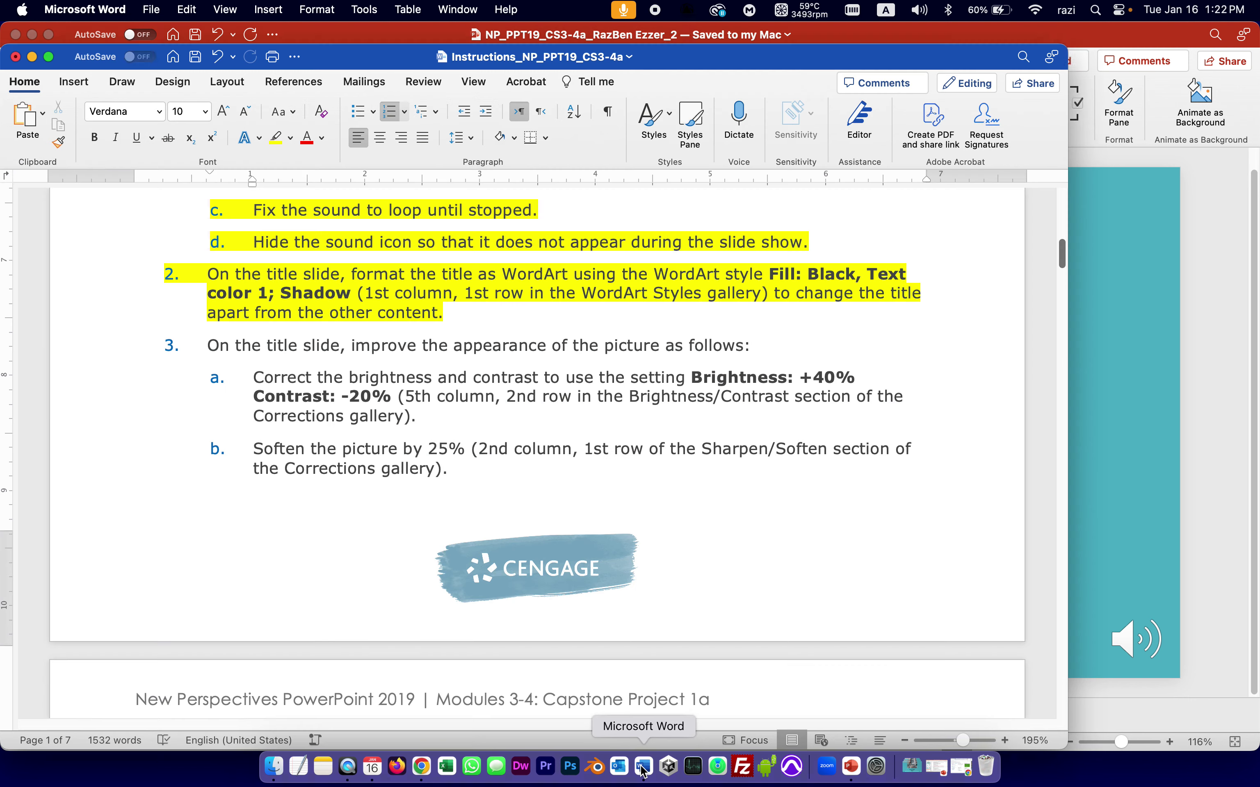
left_click(644, 766)
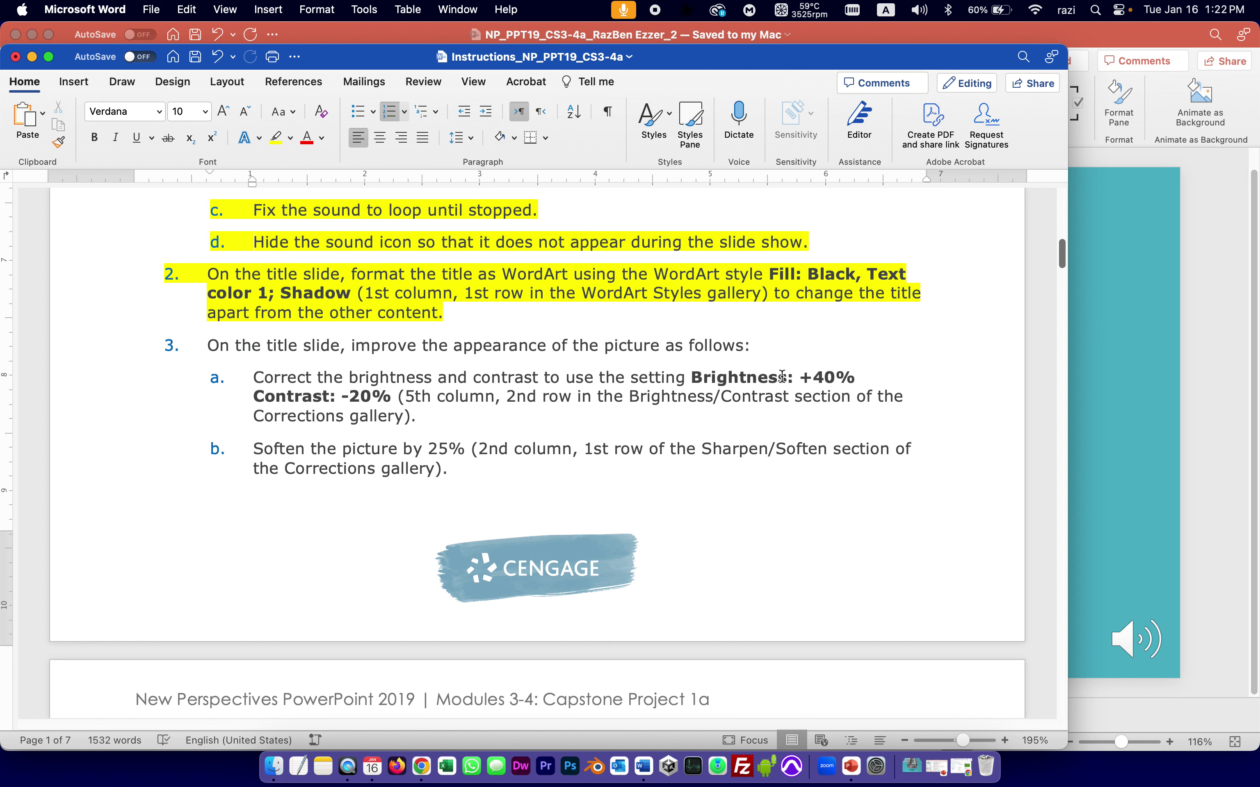
left_click(1204, 286)
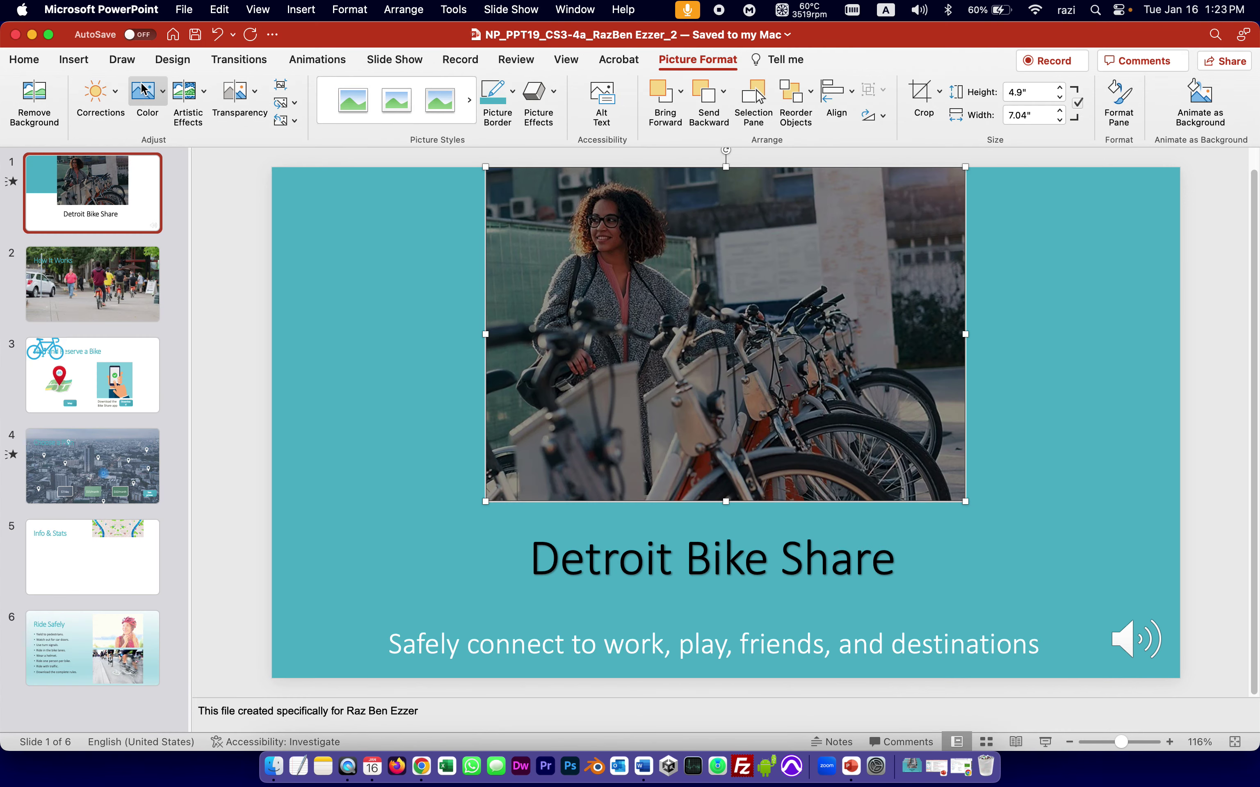
left_click(116, 91)
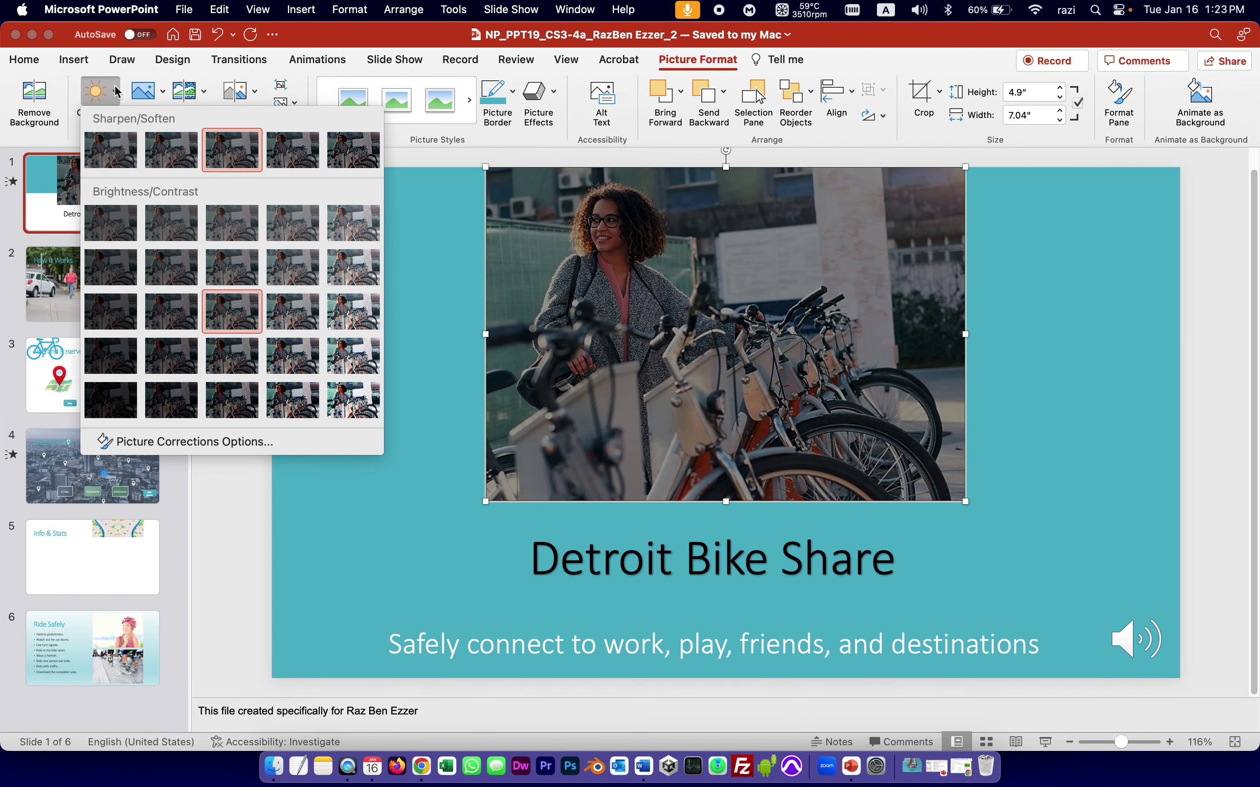
left_click(358, 275)
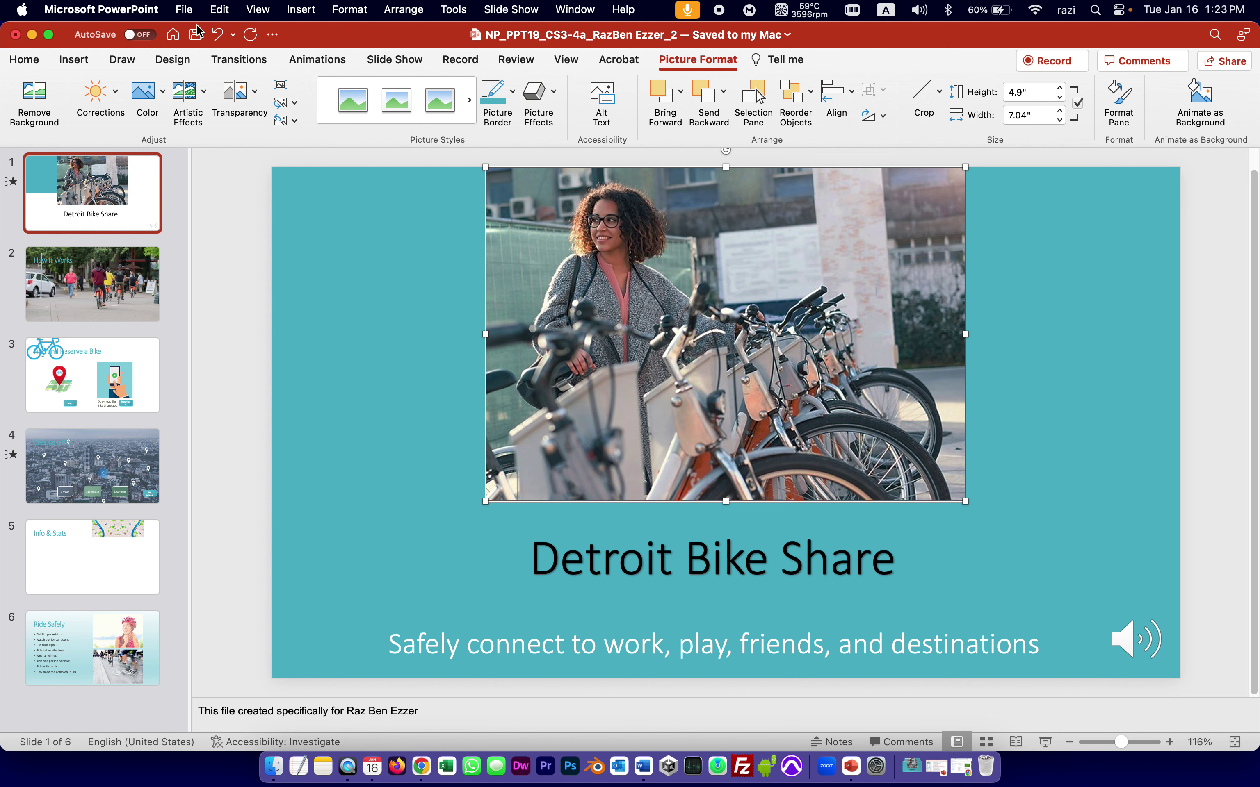
Highlight steps 3 and 3a in yellow in the Word instructions
left_click(643, 766)
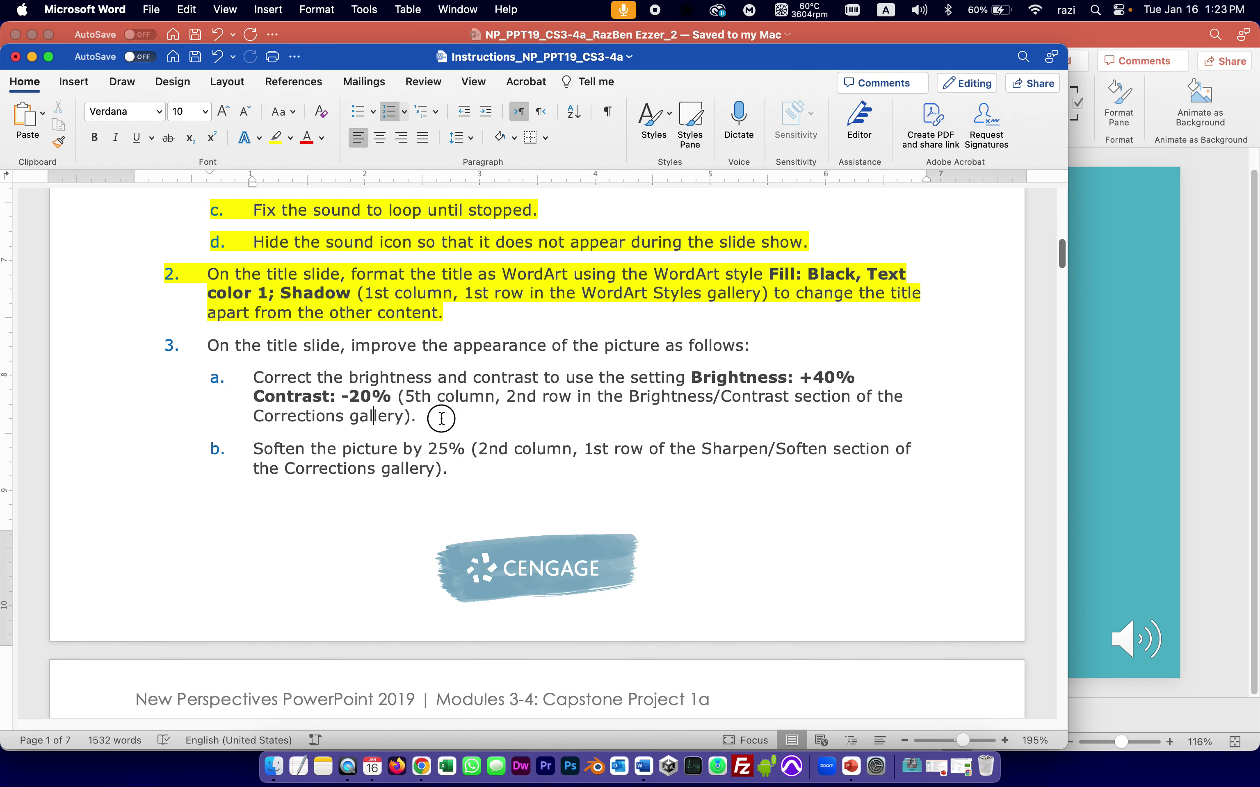
left_click_drag(441, 417, 176, 365)
left_click(276, 137)
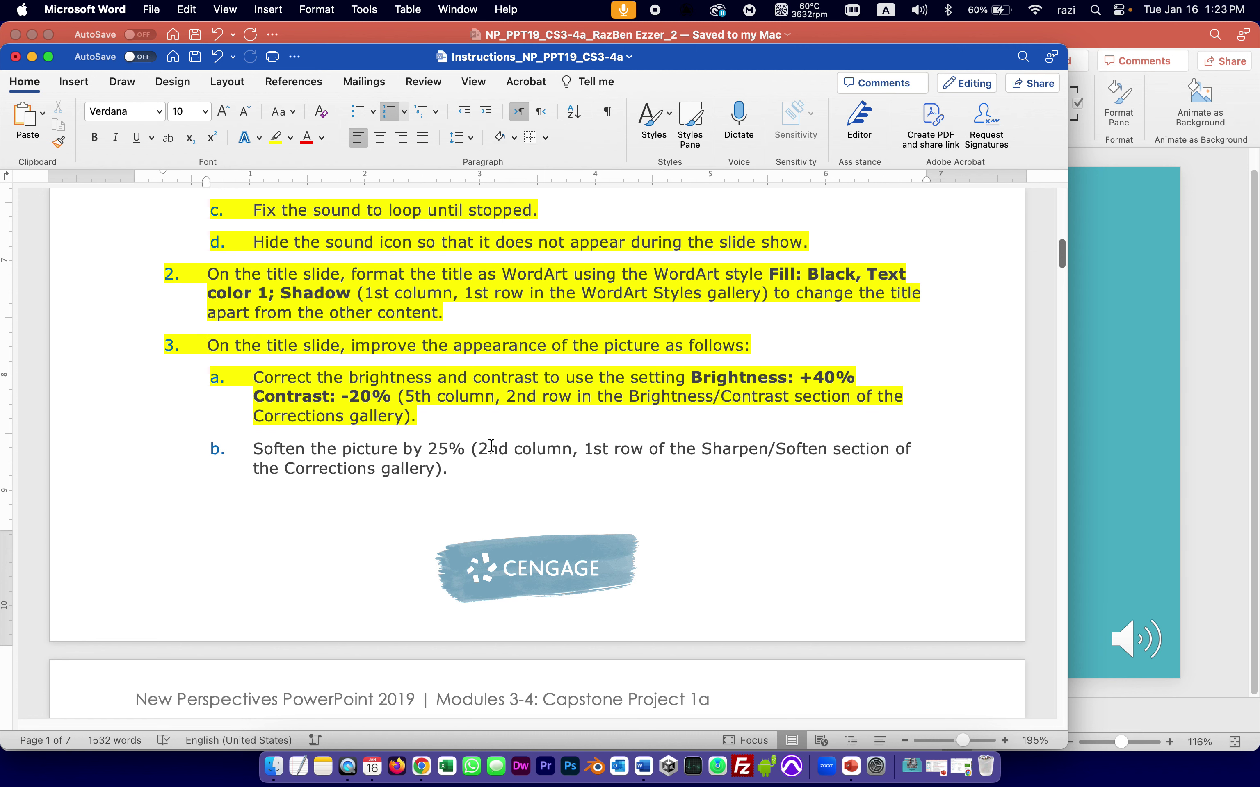
Soften the title-slide photo by 25% using the Corrections gallery
left_click(1082, 335)
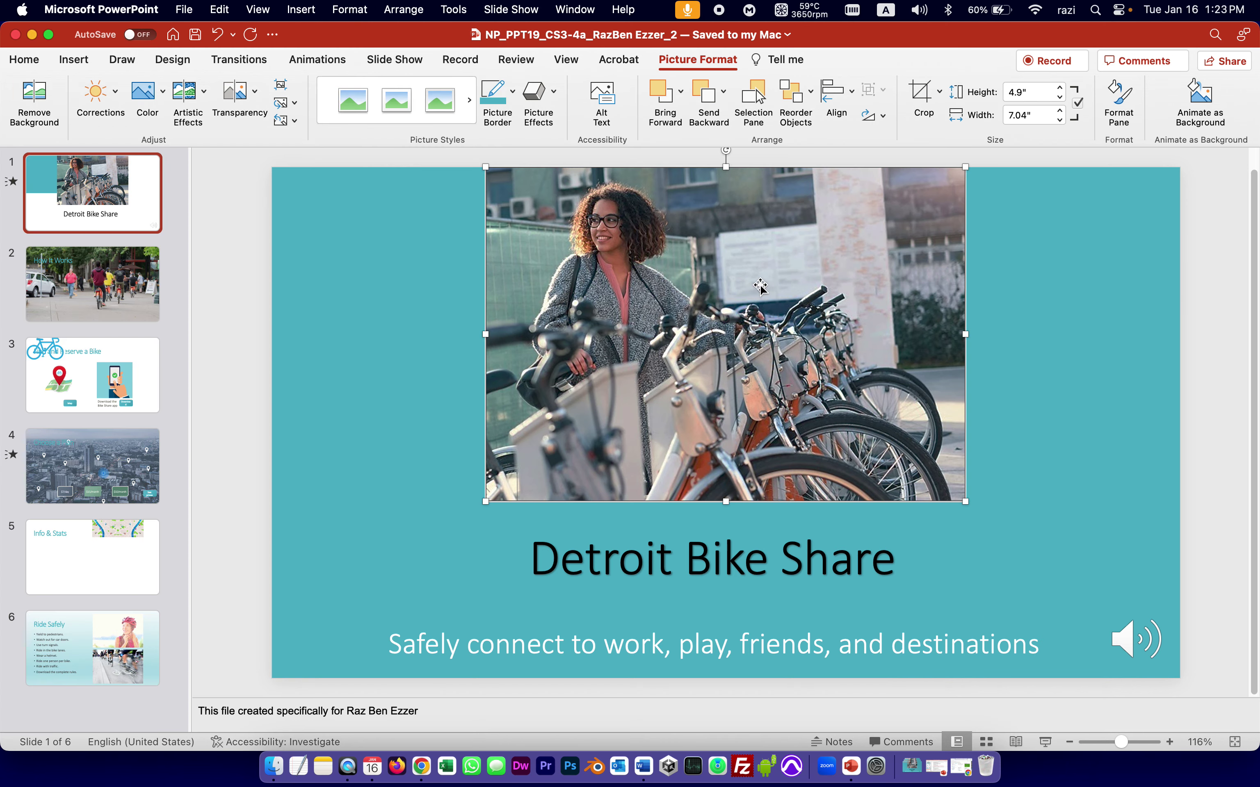
left_click(114, 96)
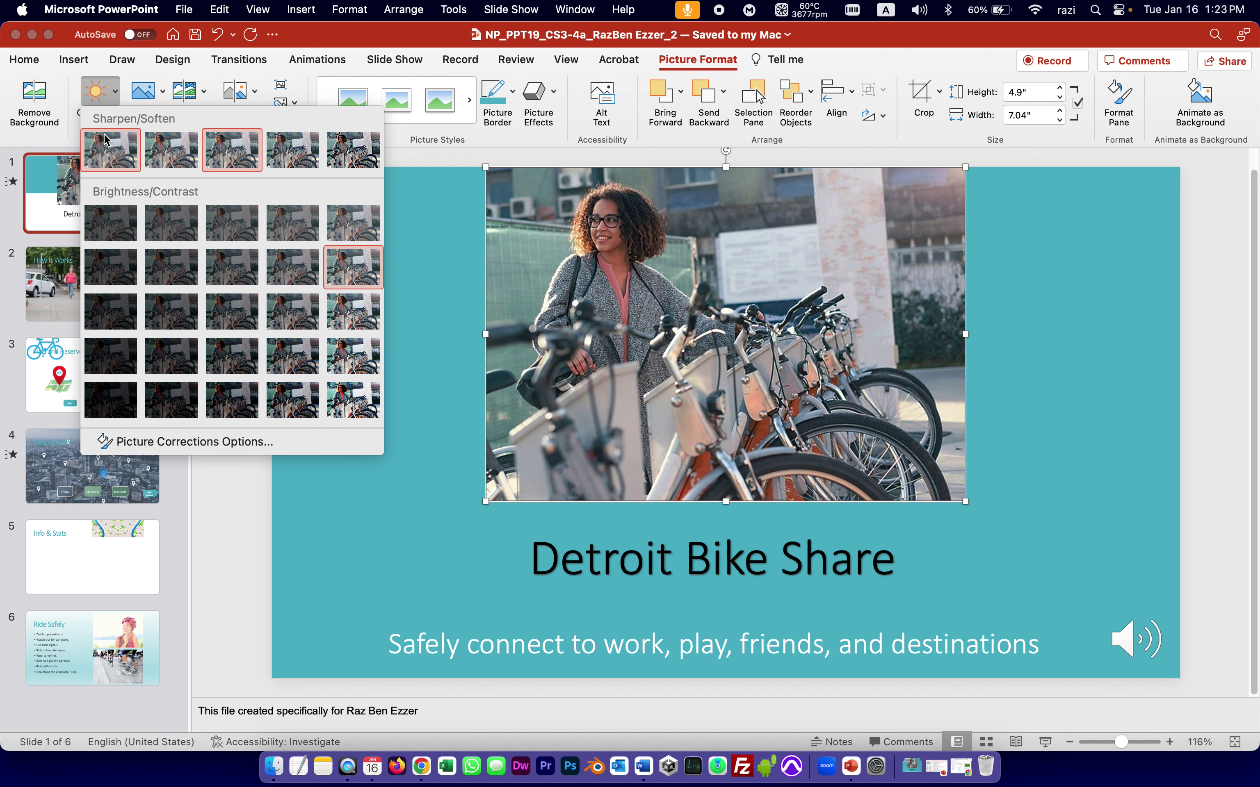
left_click(161, 146)
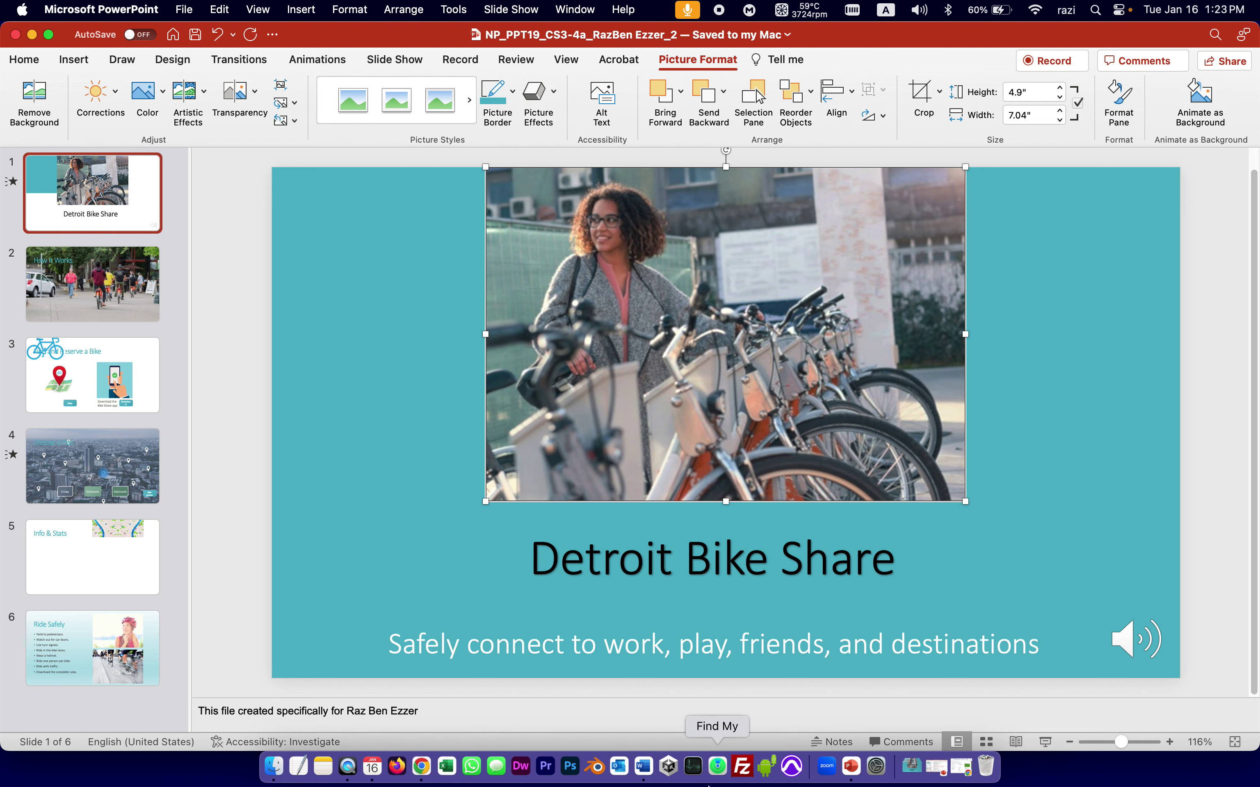
left_click(643, 766)
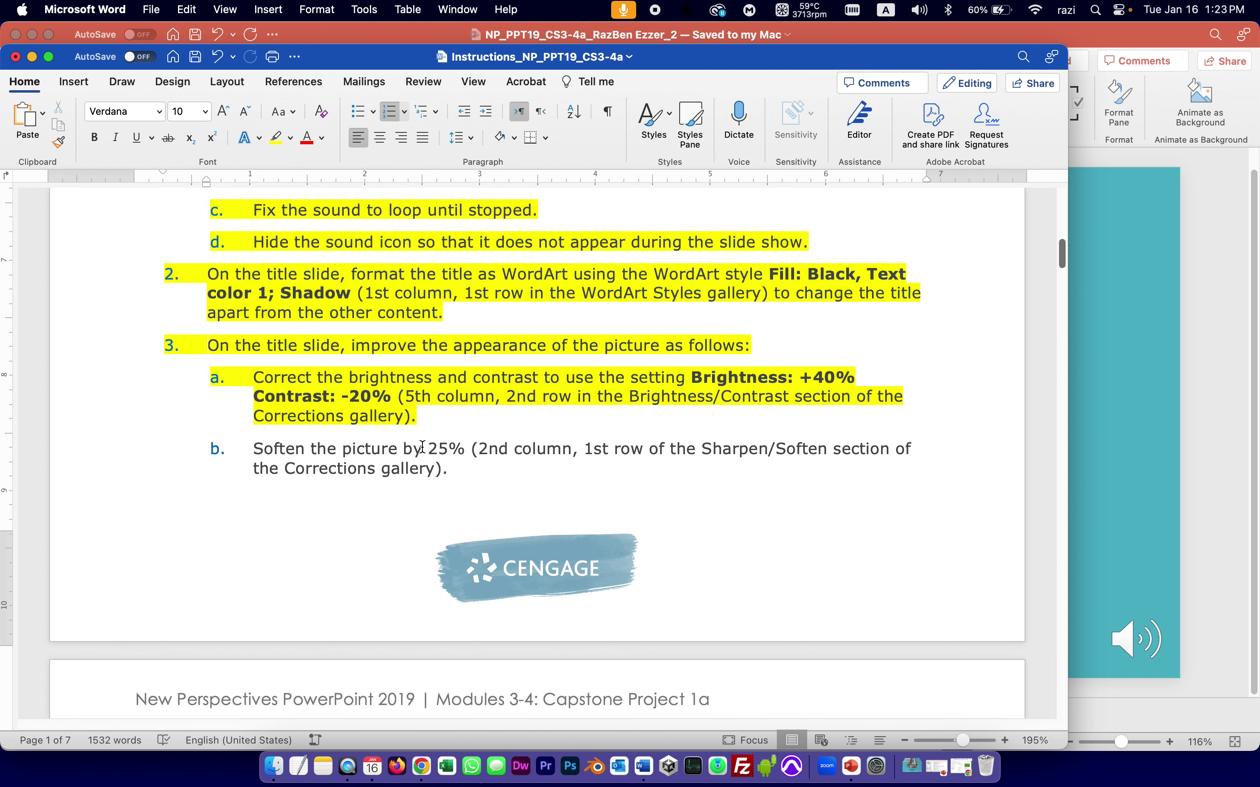
Highlight step 3b yellow in Word, then go to PowerPoint's slide 2, How It Works
left_click_drag(483, 470, 251, 448)
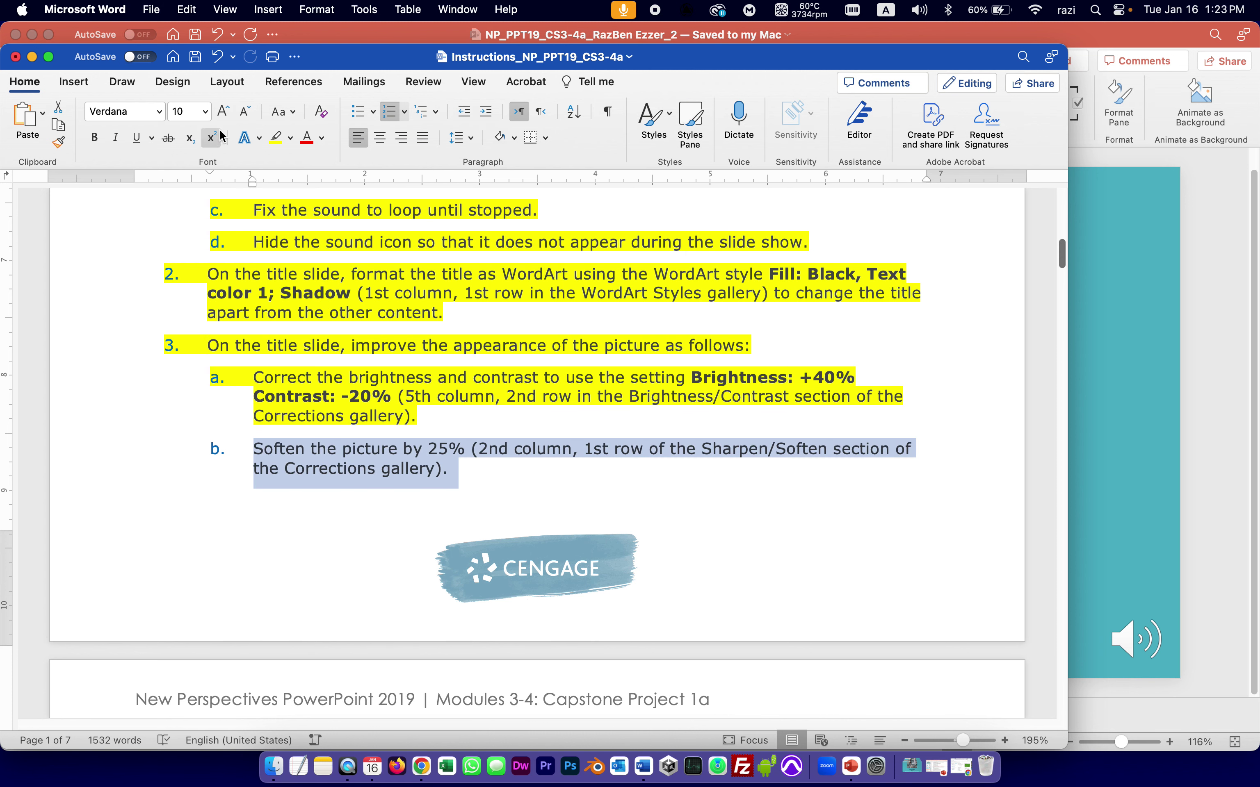
left_click(276, 138)
key("Left")
scroll(605, 579, "down", 5)
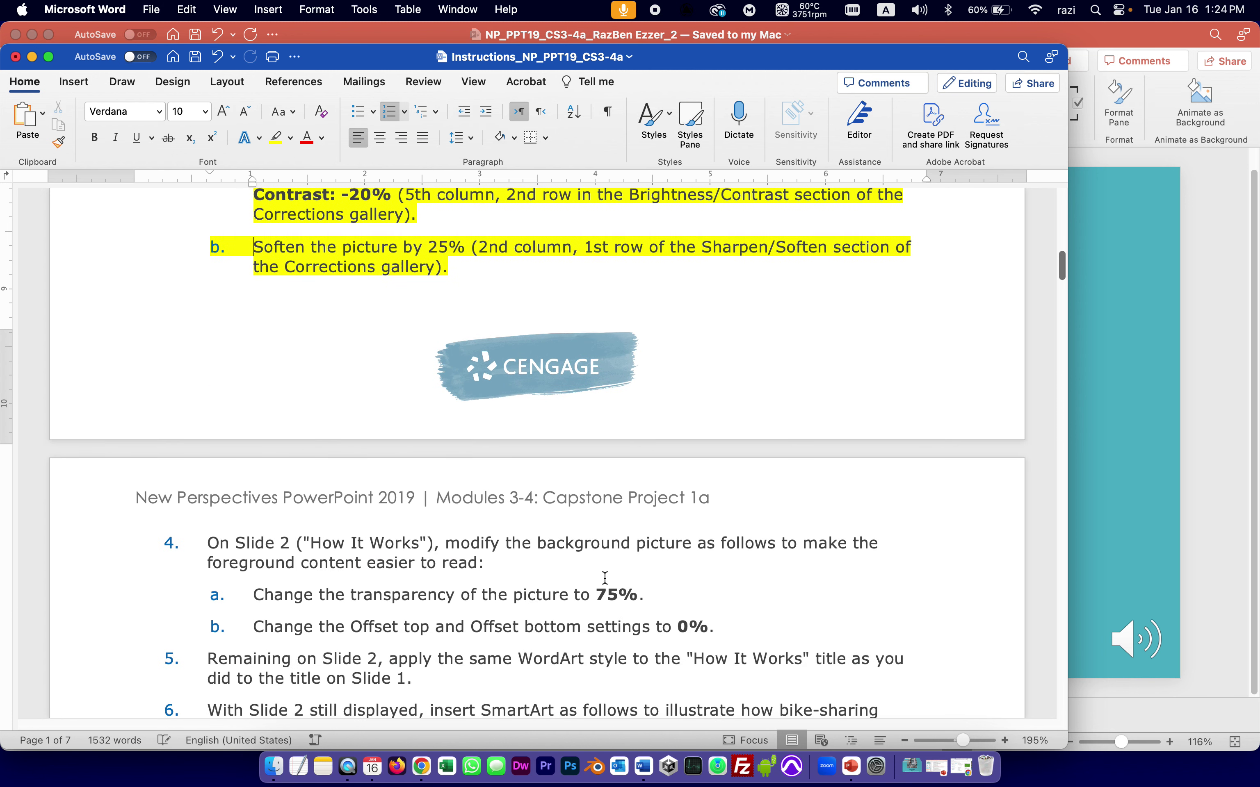
scroll(605, 579, "down", 5)
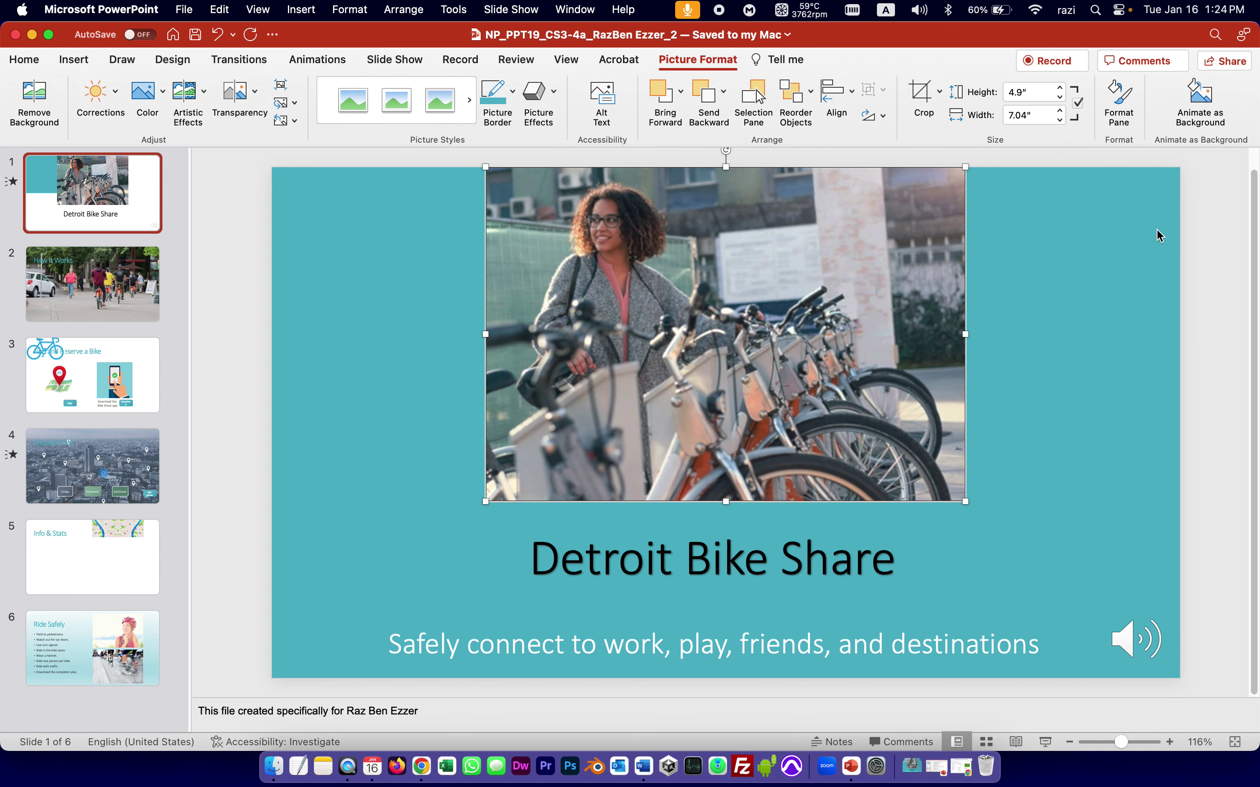
left_click(1222, 237)
left_click(54, 302)
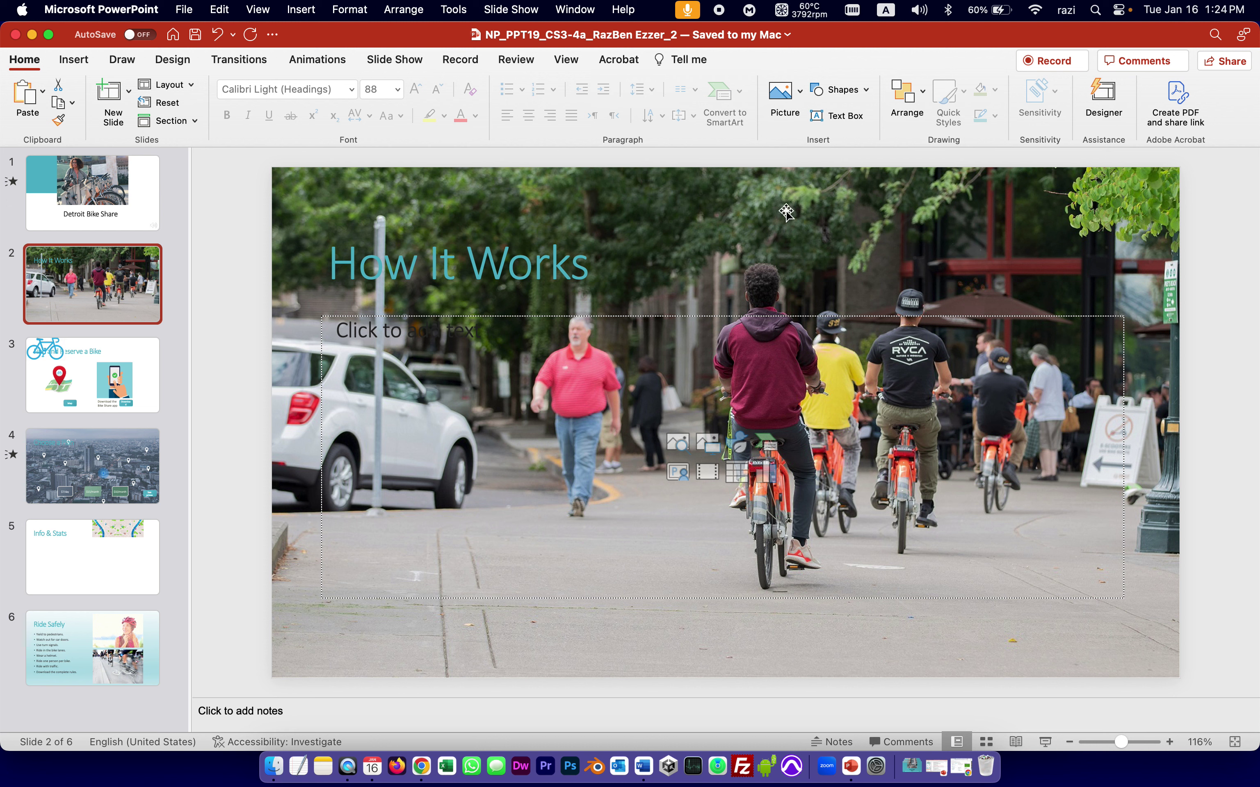
Set slide 2's background picture transparency to 75% in Format Background
right_click(893, 227)
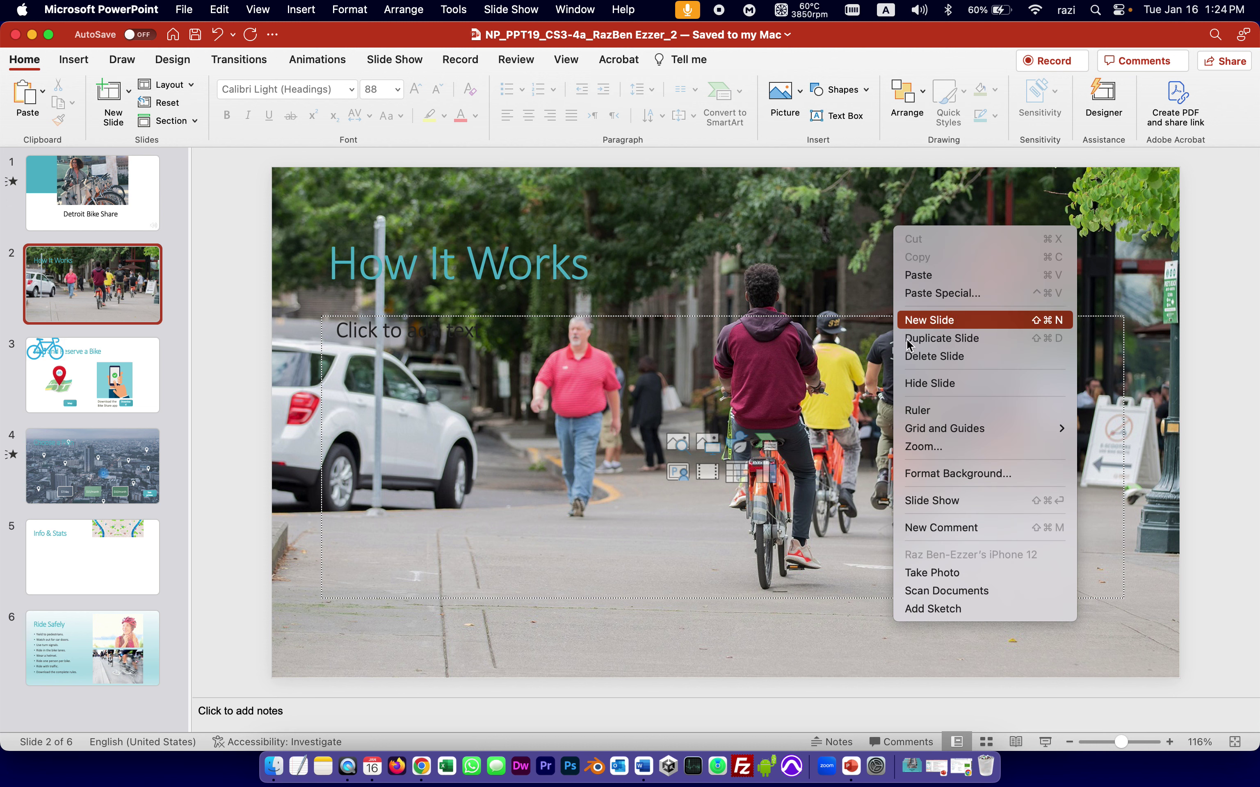
left_click(916, 478)
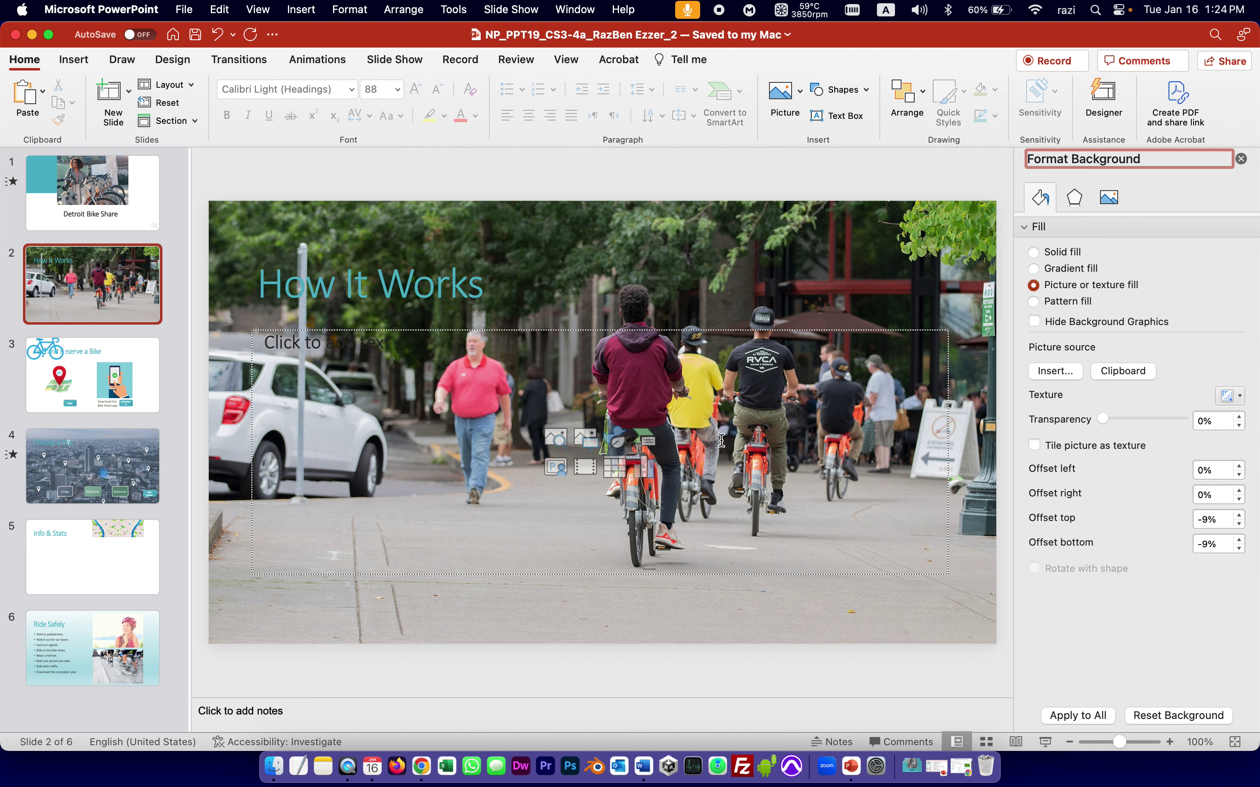
left_click(643, 767)
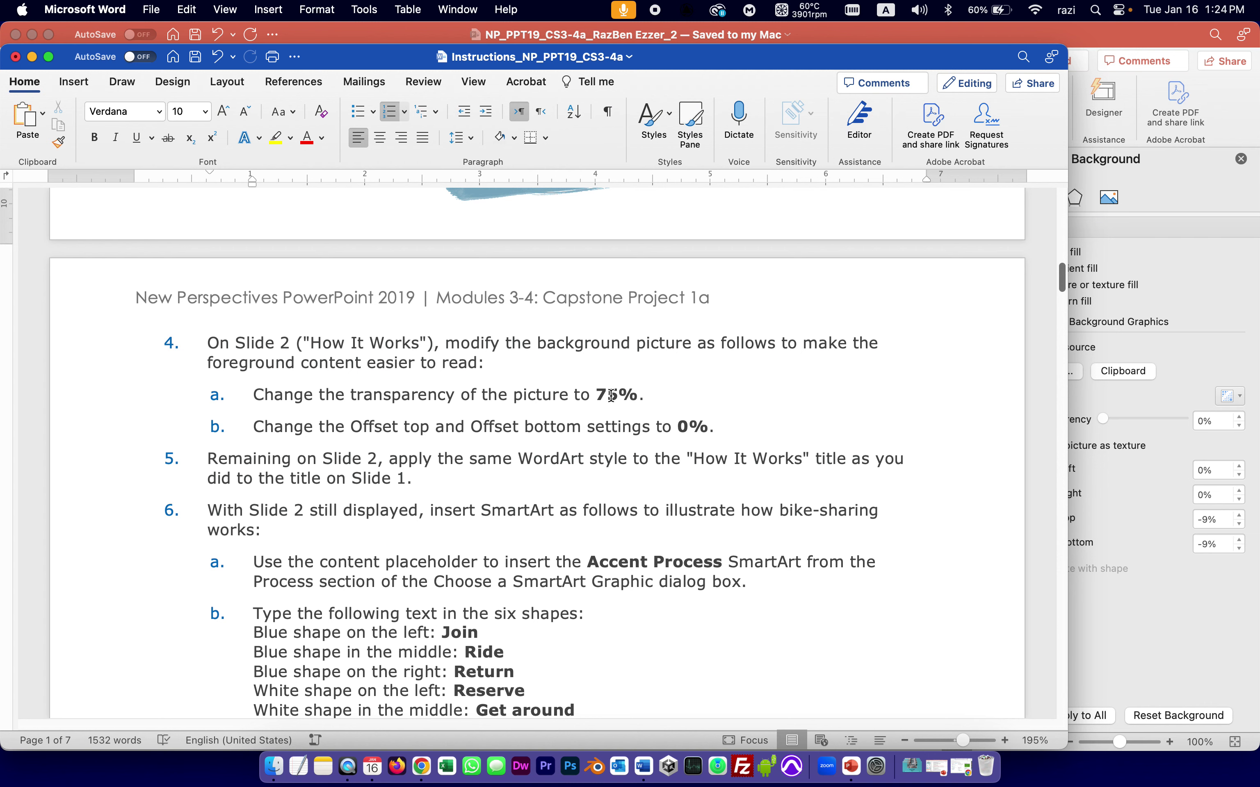
left_click(1123, 296)
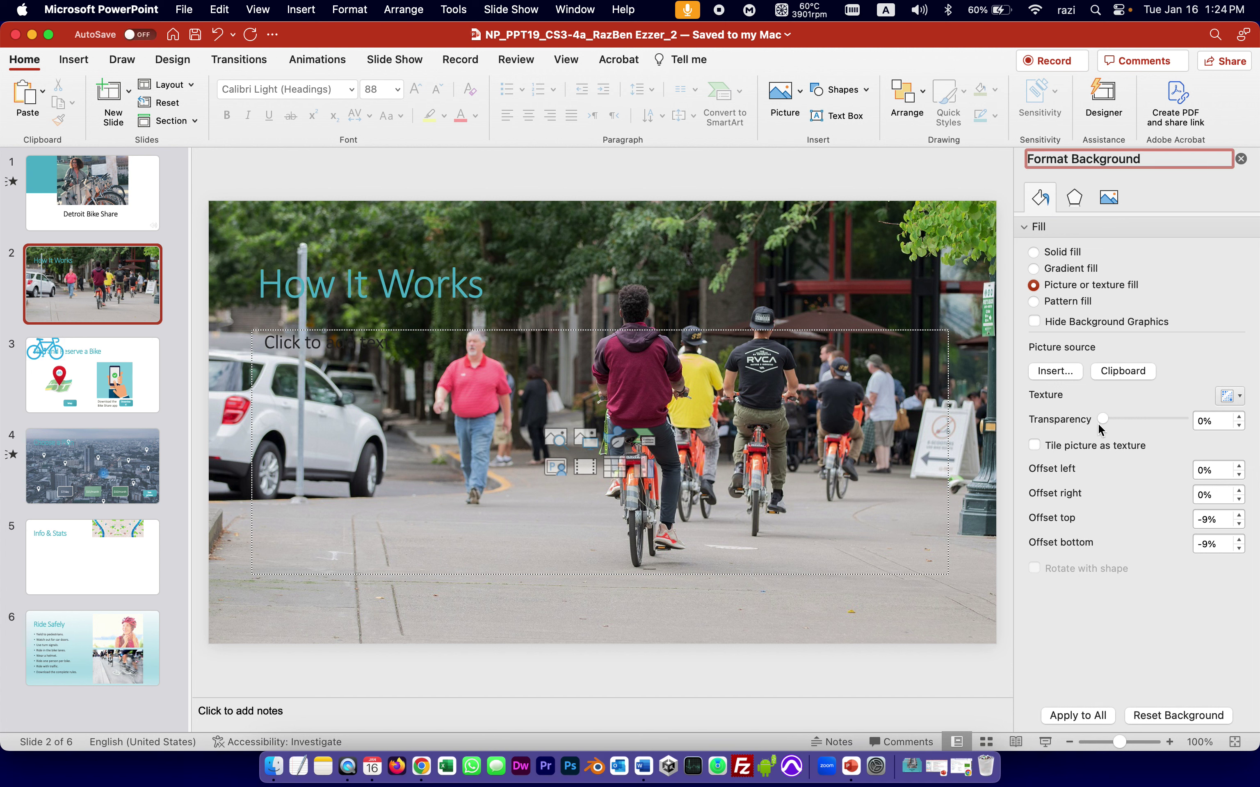
left_click_drag(1102, 420, 1163, 418)
left_click(1238, 421)
left_click(1238, 420)
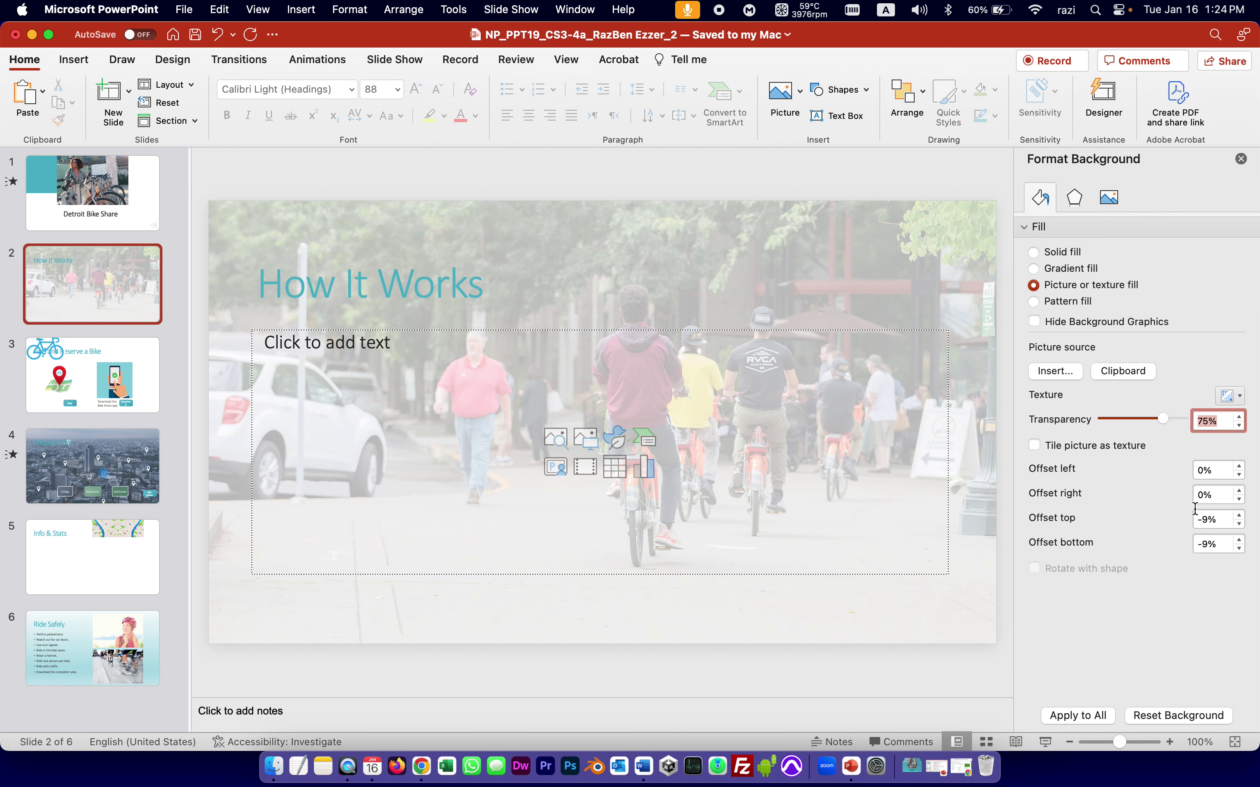
Set the background picture's Offset top and Offset bottom to 0%
left_click(645, 767)
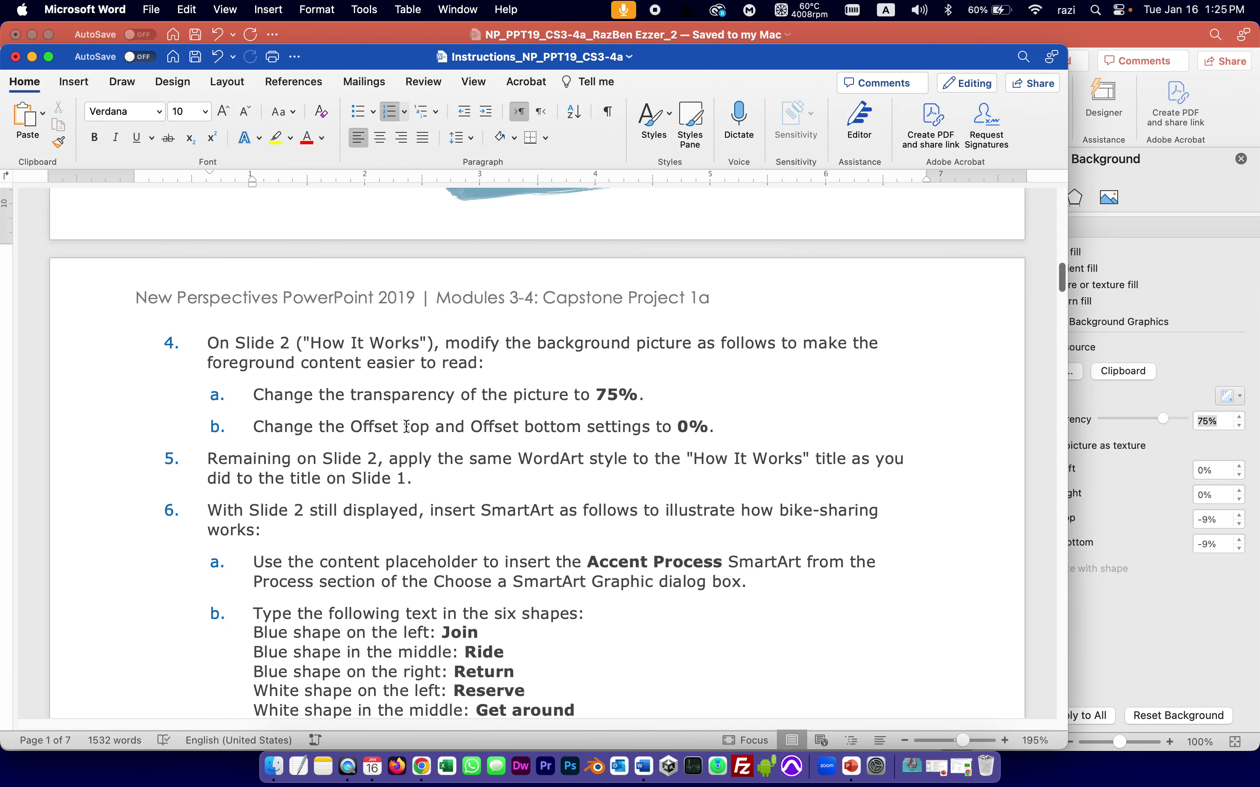
left_click(1171, 635)
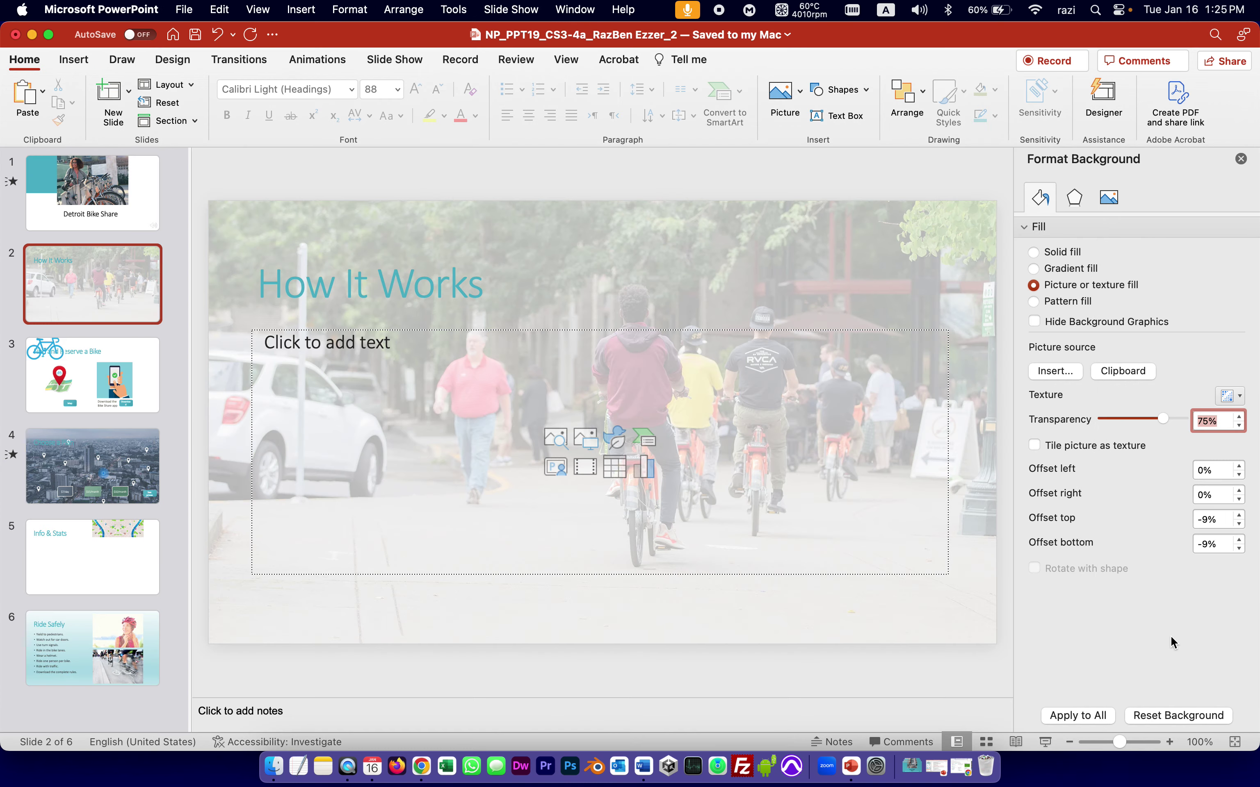
double_click(1217, 522)
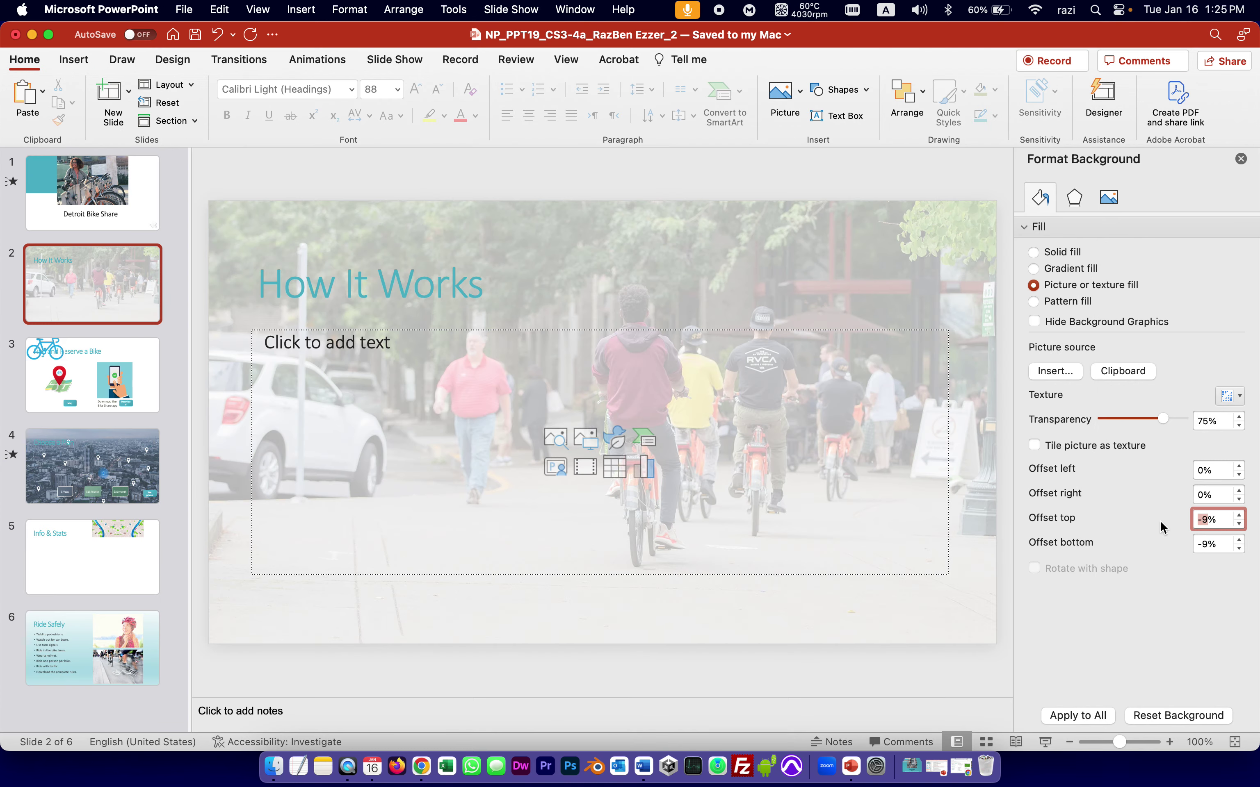
type("0")
double_click(1207, 544)
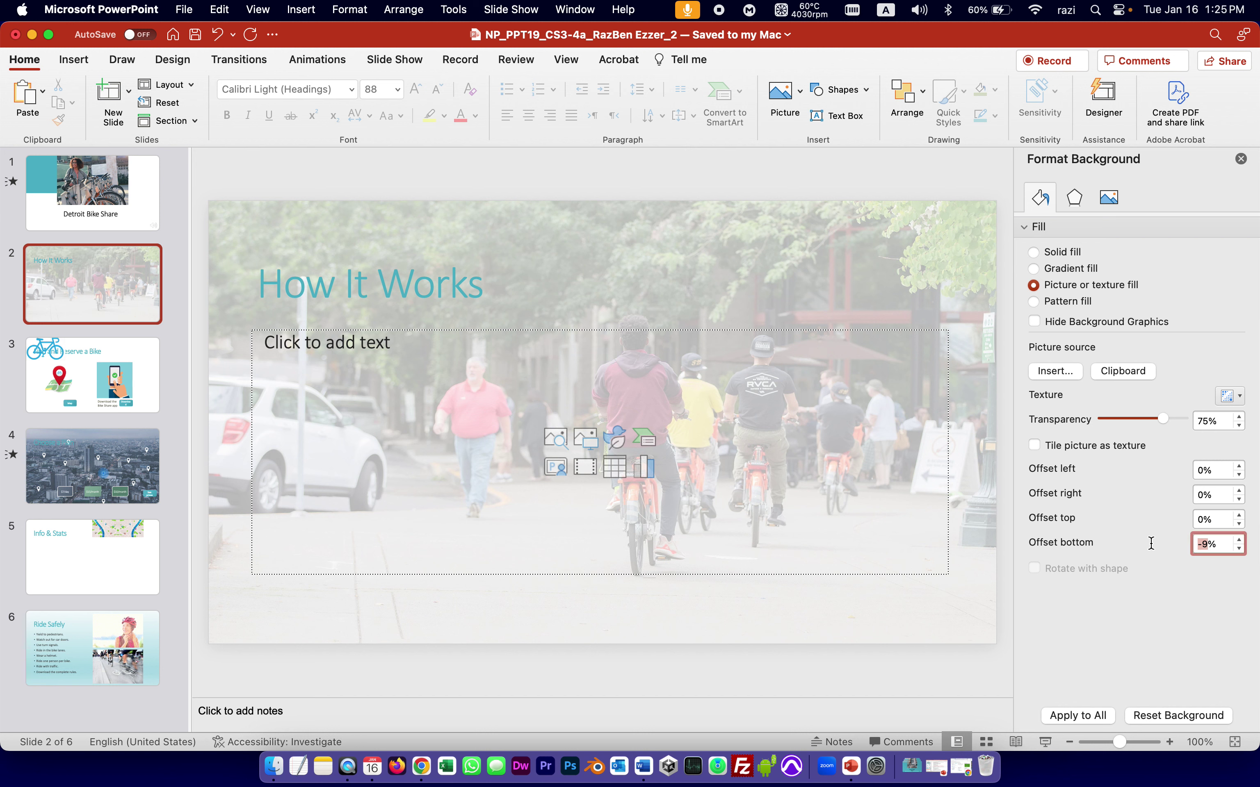
type("0")
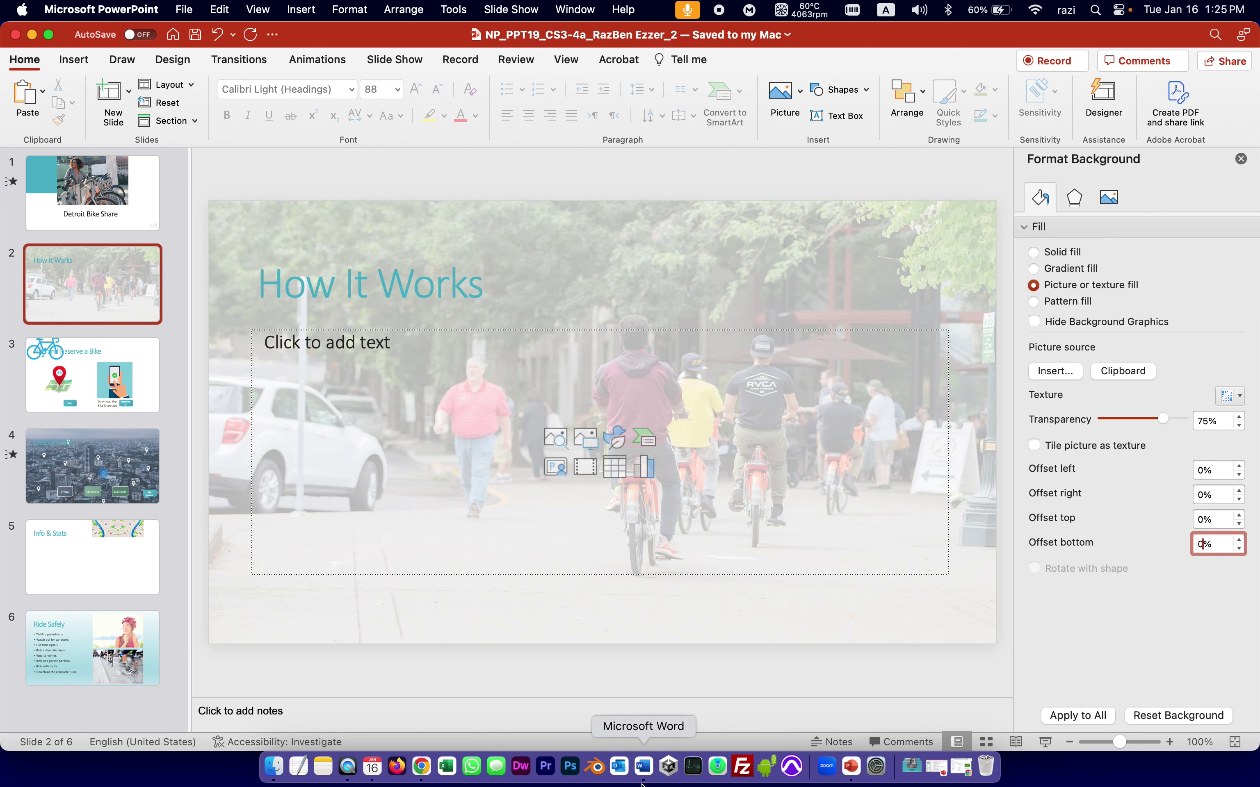
left_click(644, 767)
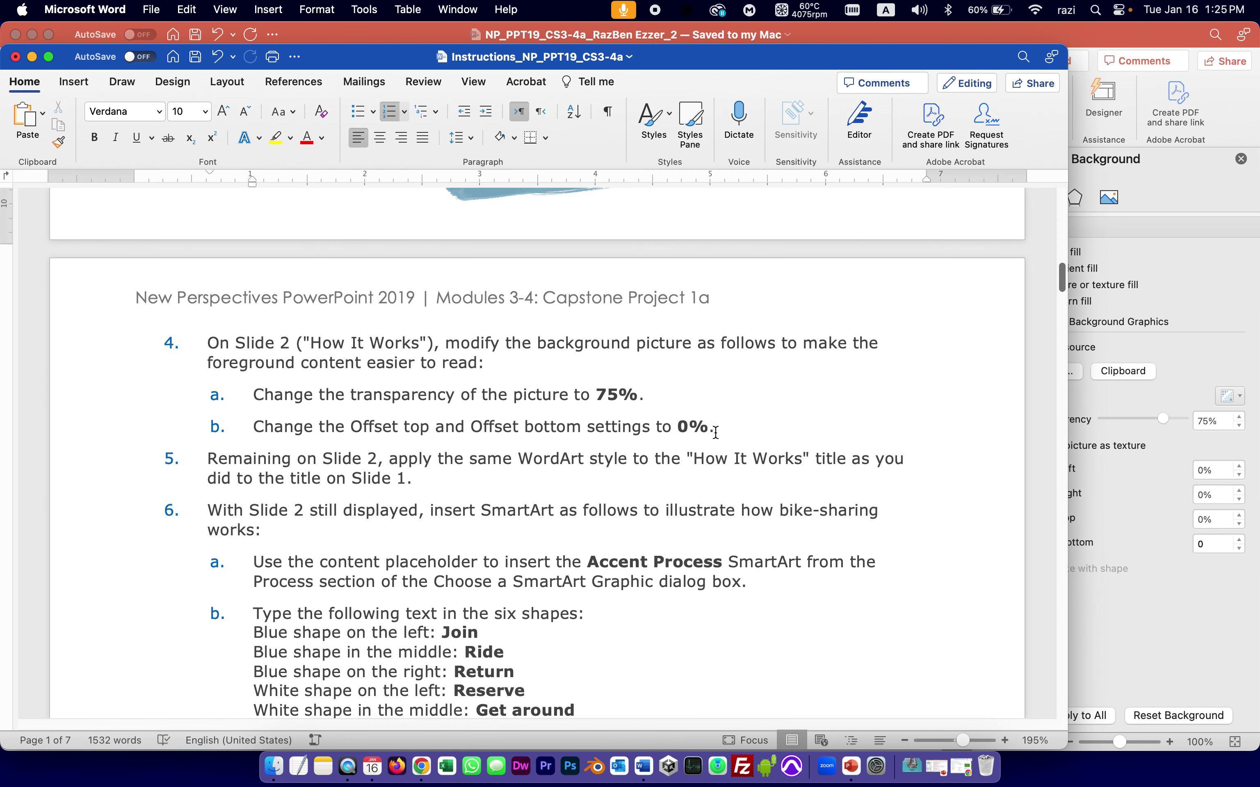
Highlight step 4 through 4b in yellow in the Word instructions
left_click_drag(737, 434, 137, 307)
left_click(277, 138)
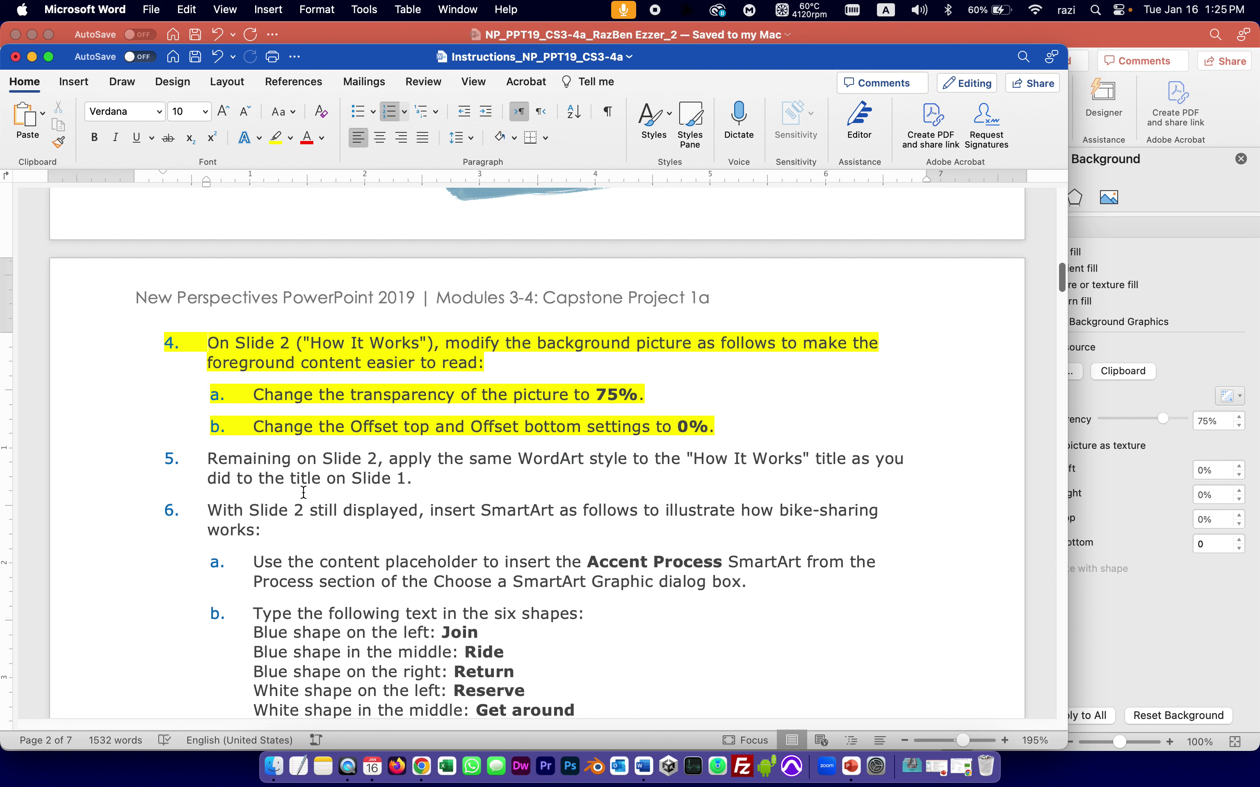
Turn the How It Works title text into WordArt using the first style
key("super+Tab")
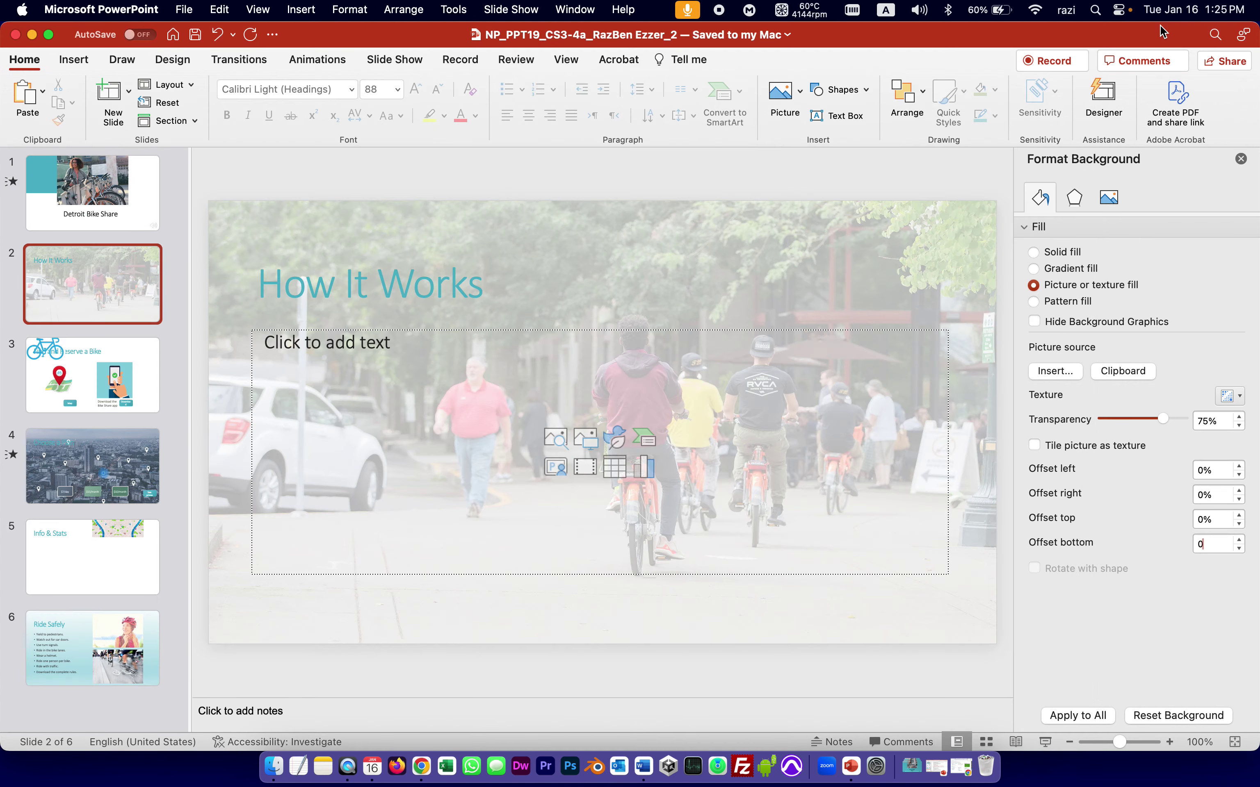
left_click(405, 301)
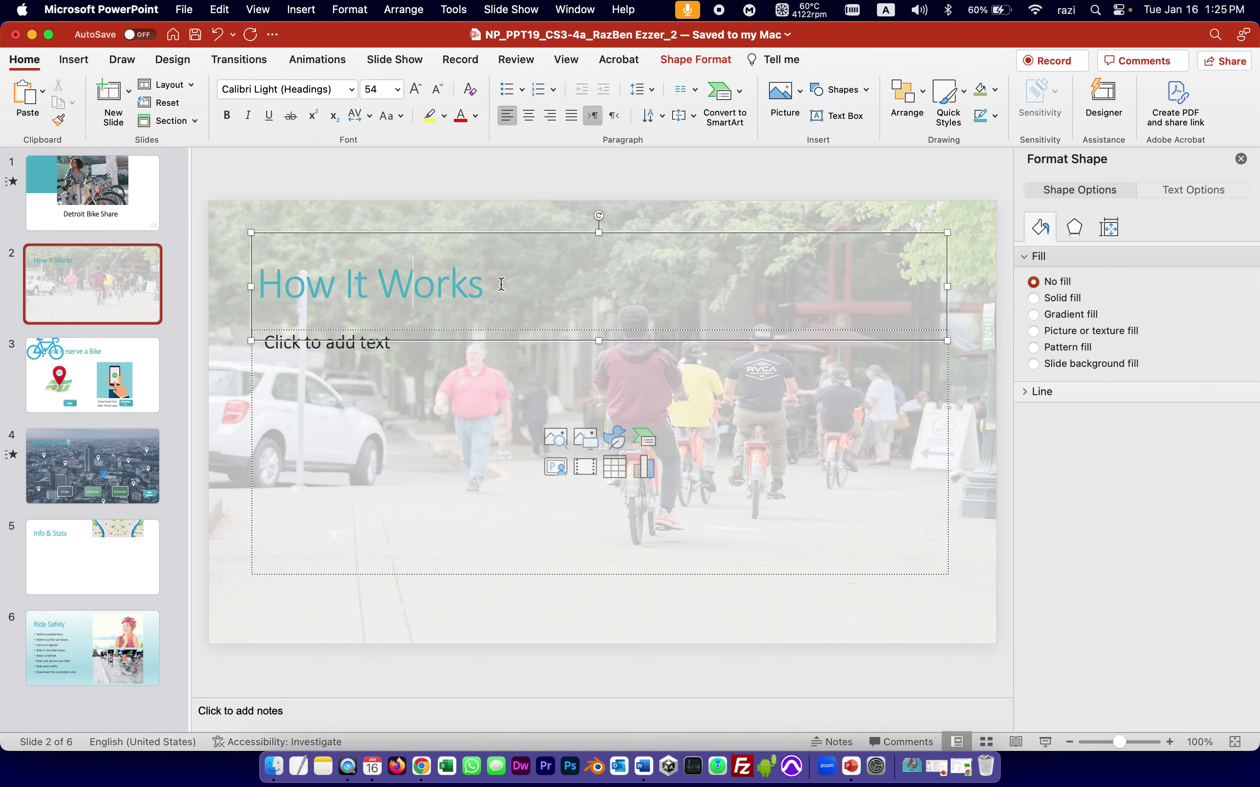
left_click_drag(501, 284, 301, 282)
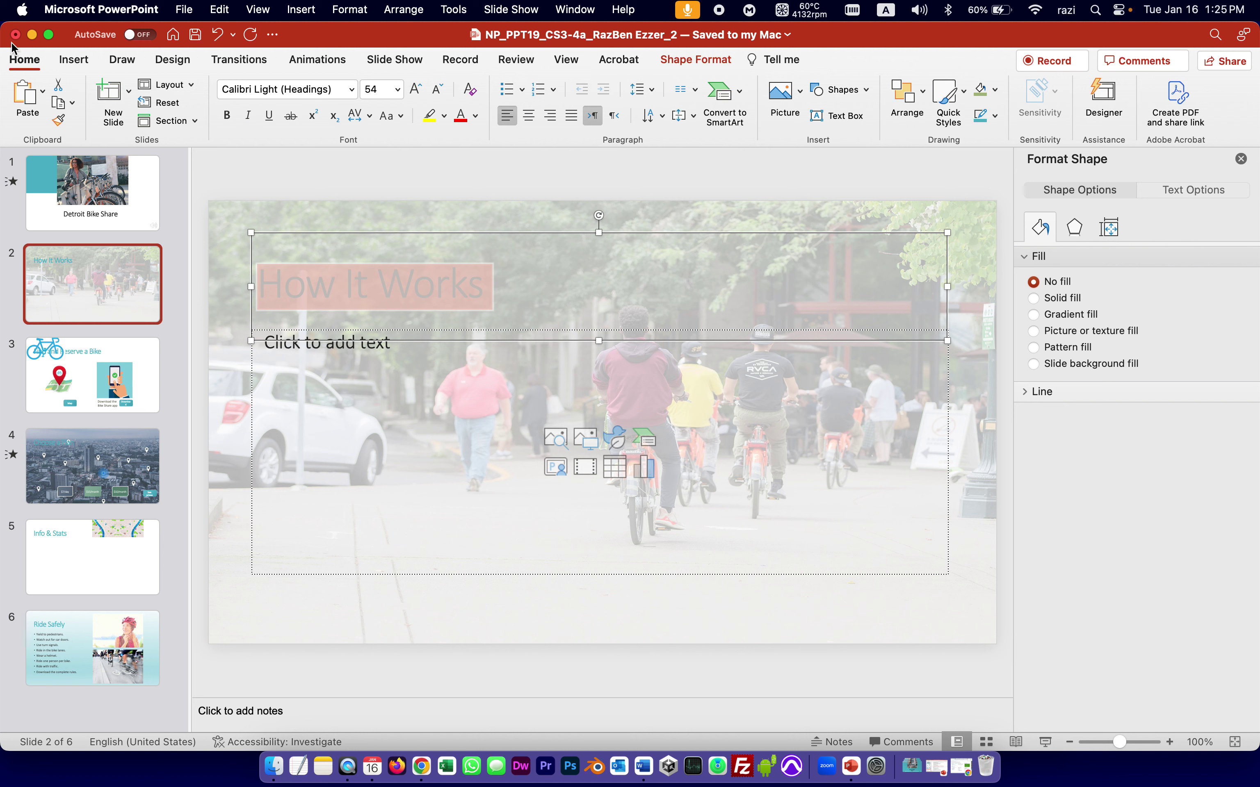
left_click(83, 62)
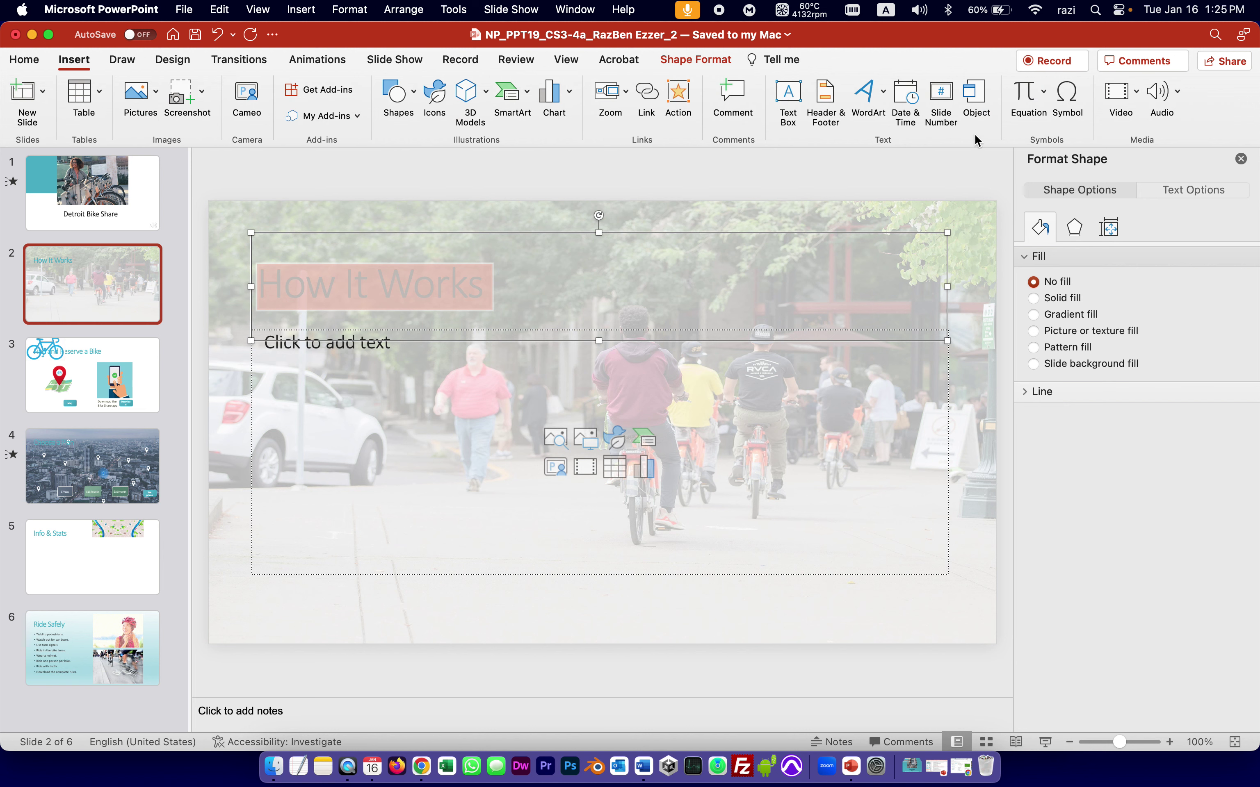
left_click(865, 93)
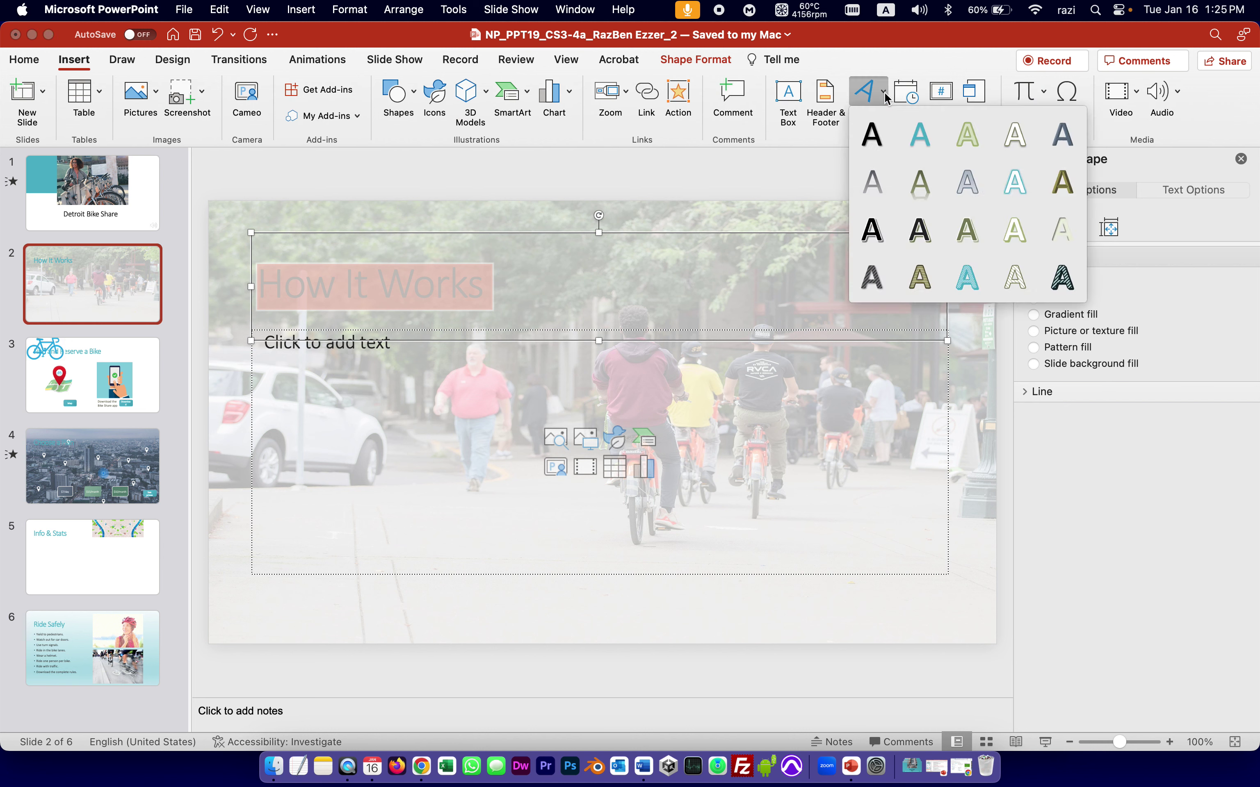
left_click(864, 143)
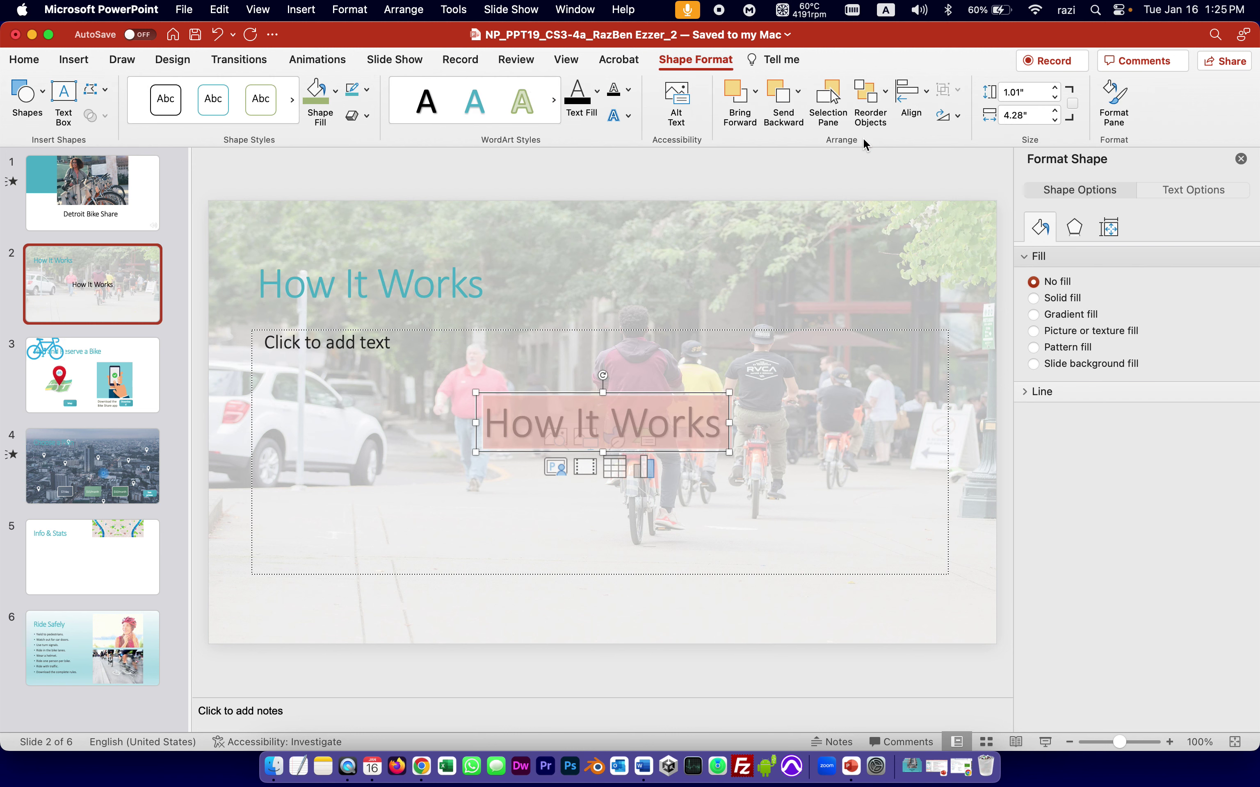
Cut the original How It Works title and its empty placeholder
left_click(369, 282)
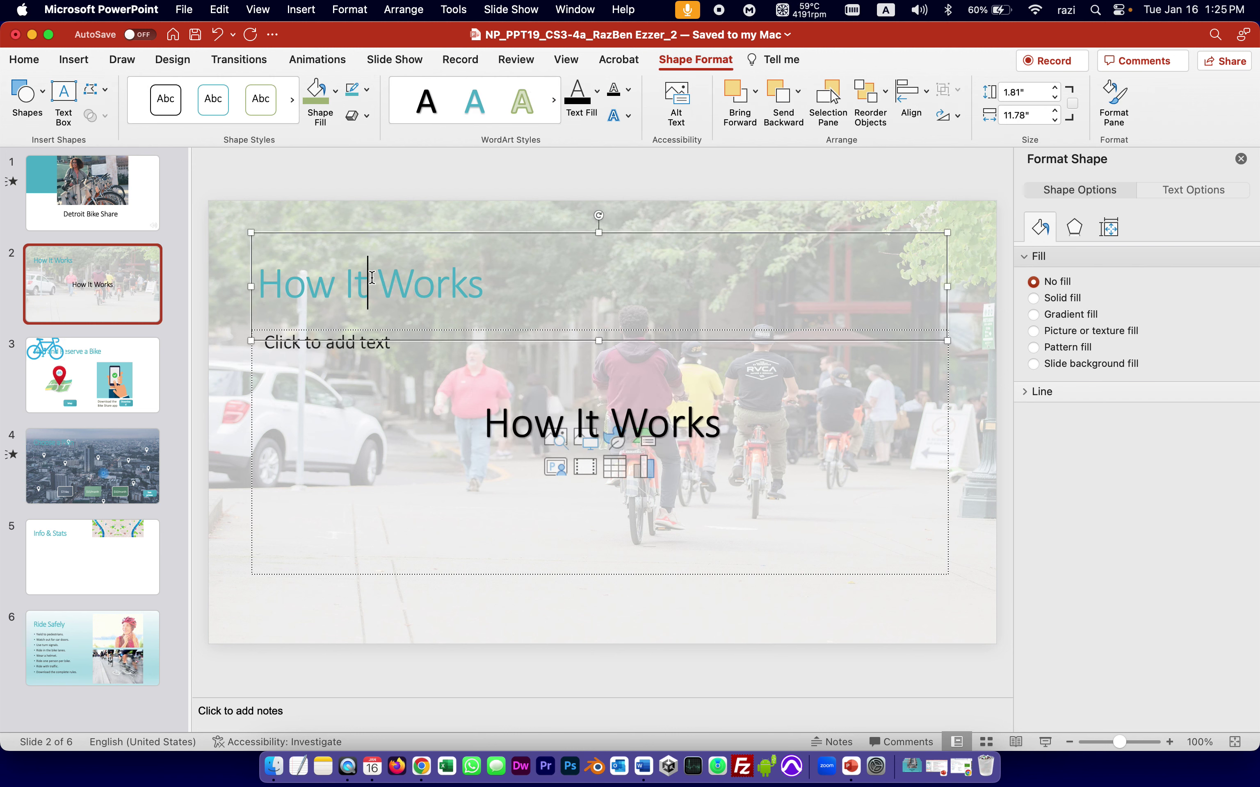
right_click(300, 233)
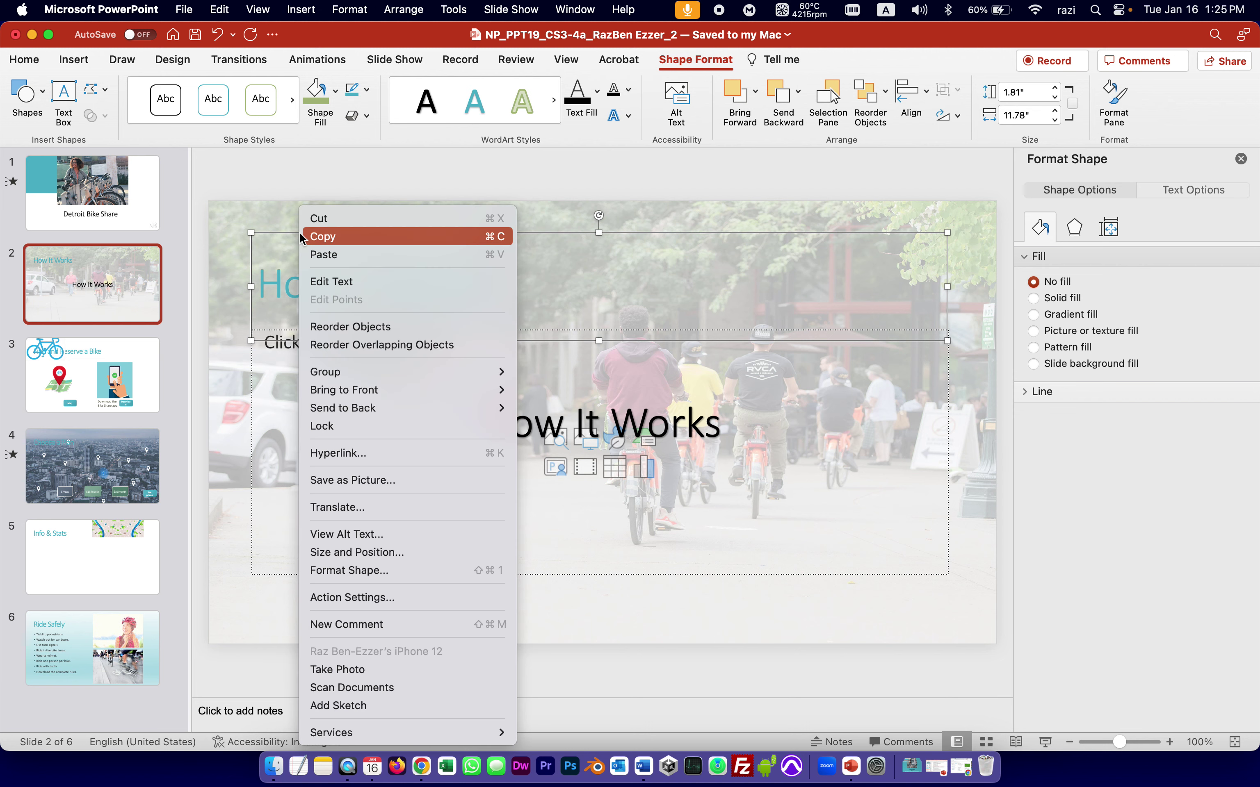
left_click(319, 218)
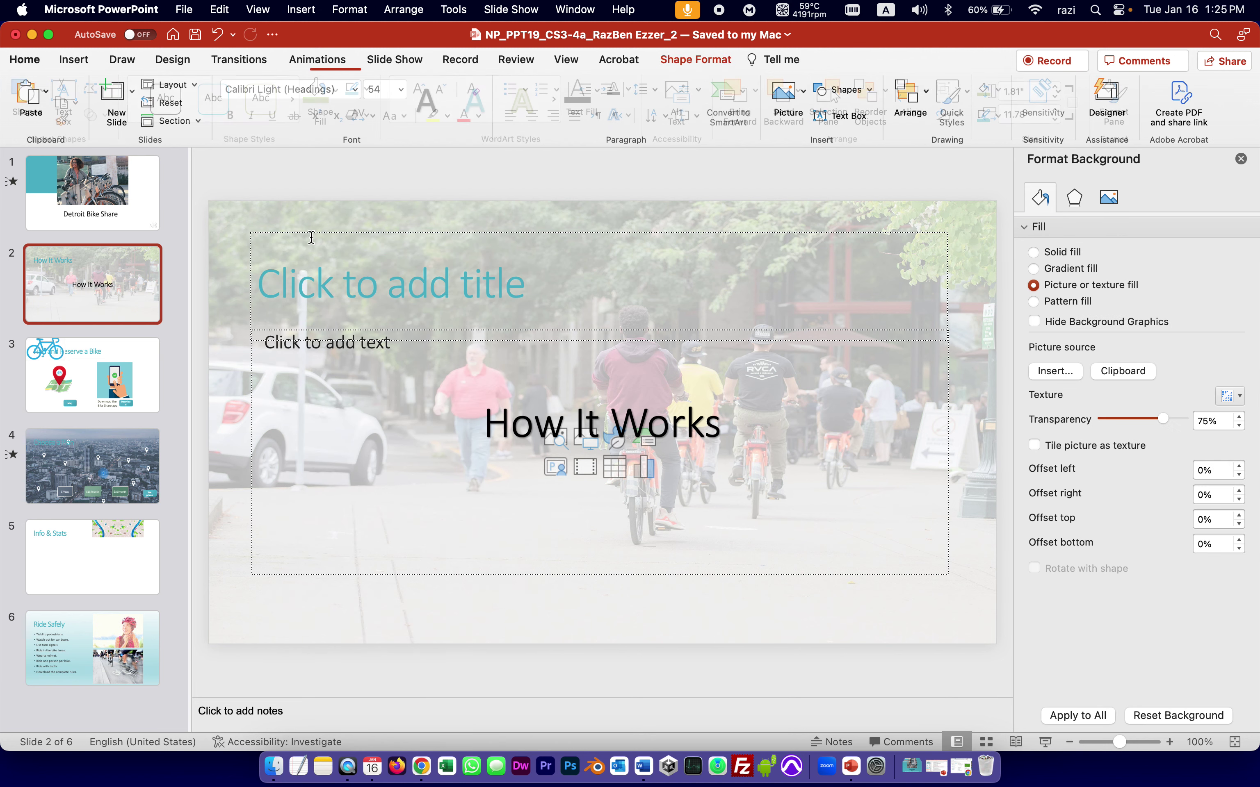
left_click(314, 230)
right_click(315, 233)
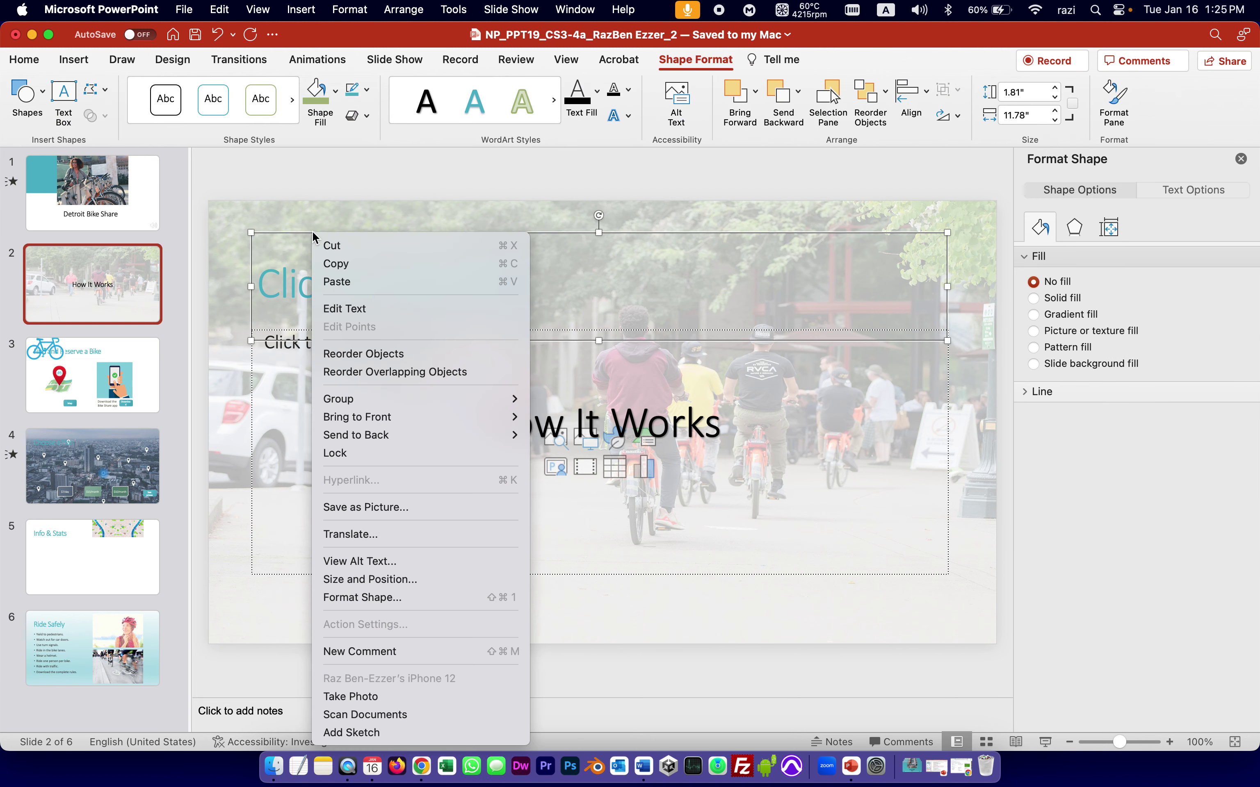
left_click(320, 246)
Move the WordArt How It Works box to the slide's top left
left_click(574, 421)
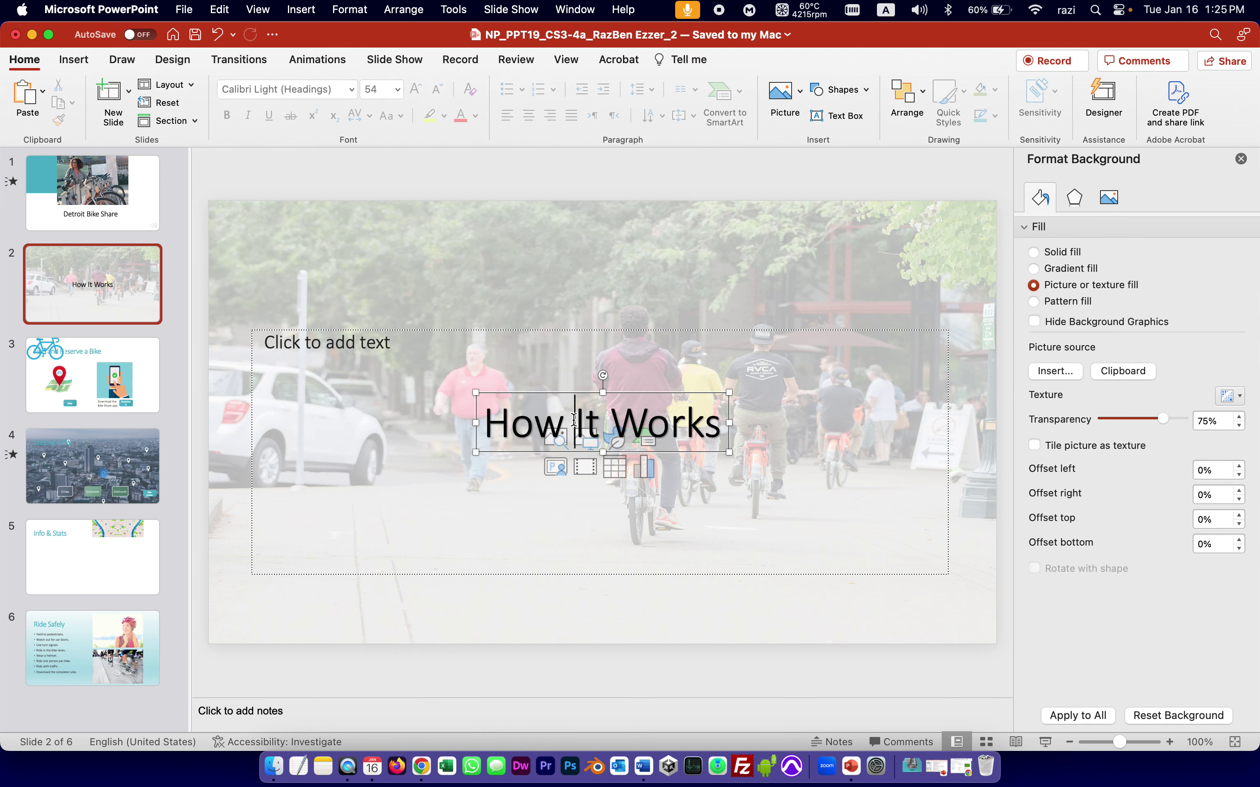
left_click_drag(583, 394, 357, 244)
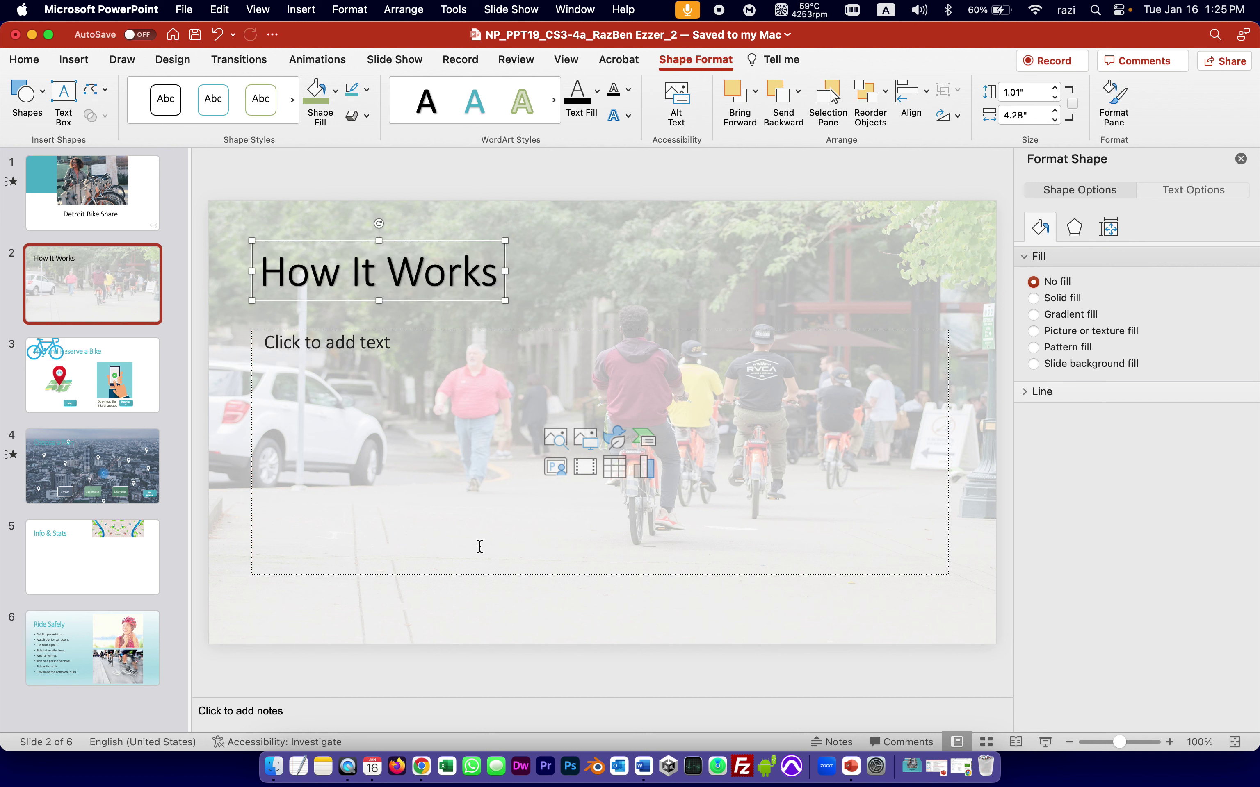
left_click(644, 768)
left_click_drag(1063, 275, 1073, 659)
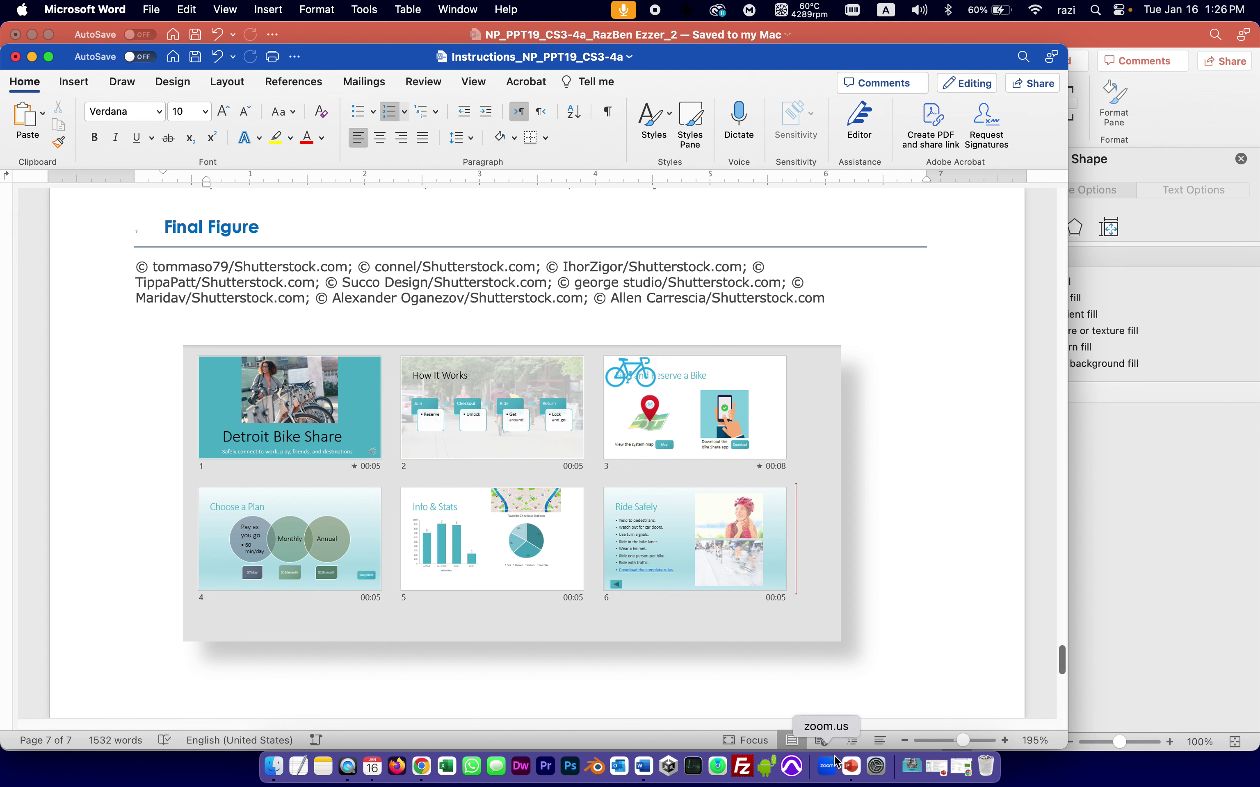
Highlight step 5 of the Word instructions yellow and read the SmartArt steps 6 and 7
left_click(851, 766)
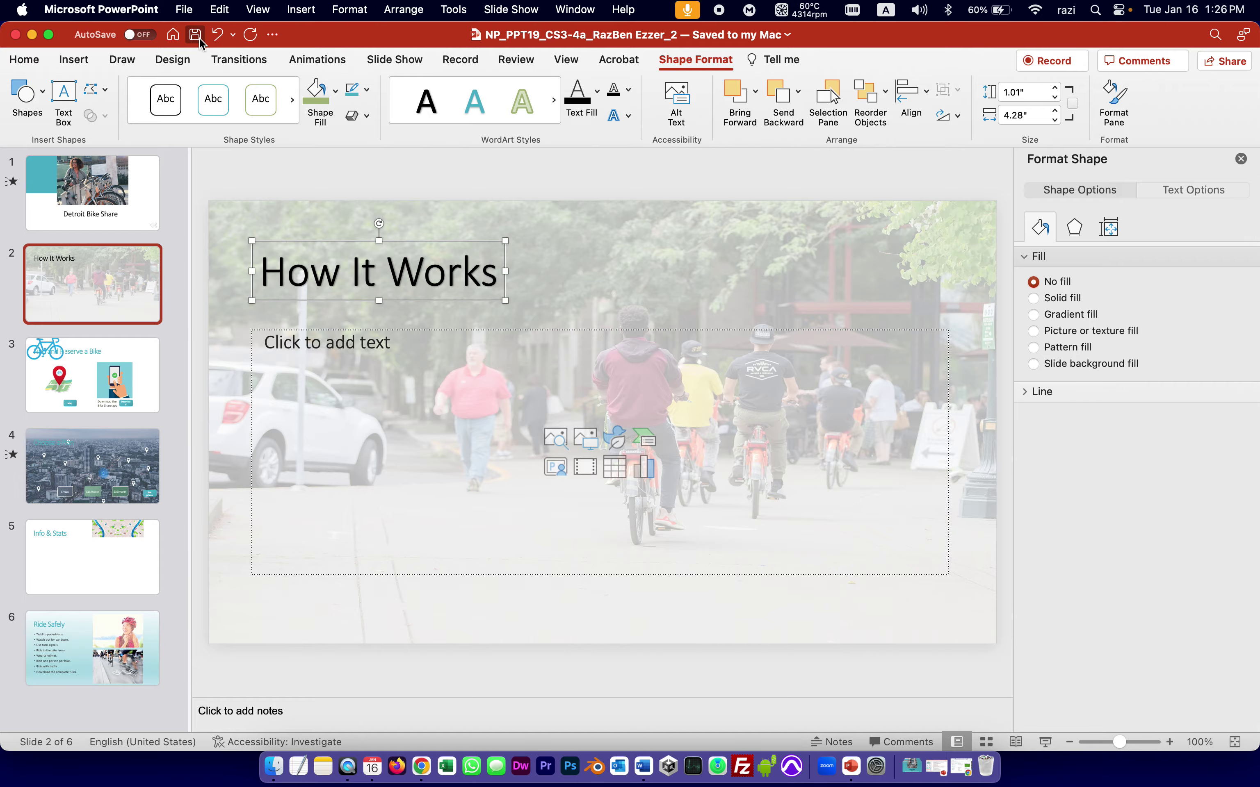
left_click(643, 766)
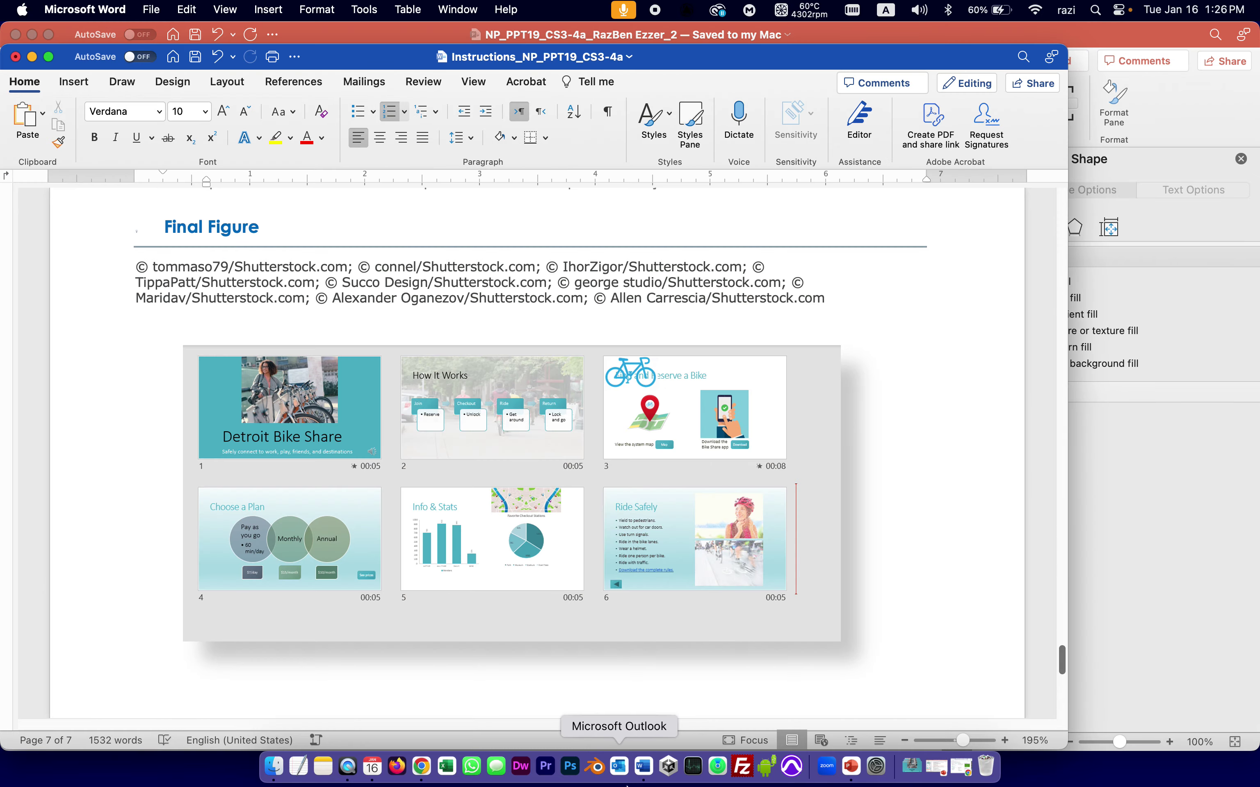
scroll(720, 509, "up", 10)
left_click_drag(1062, 586, 1045, 284)
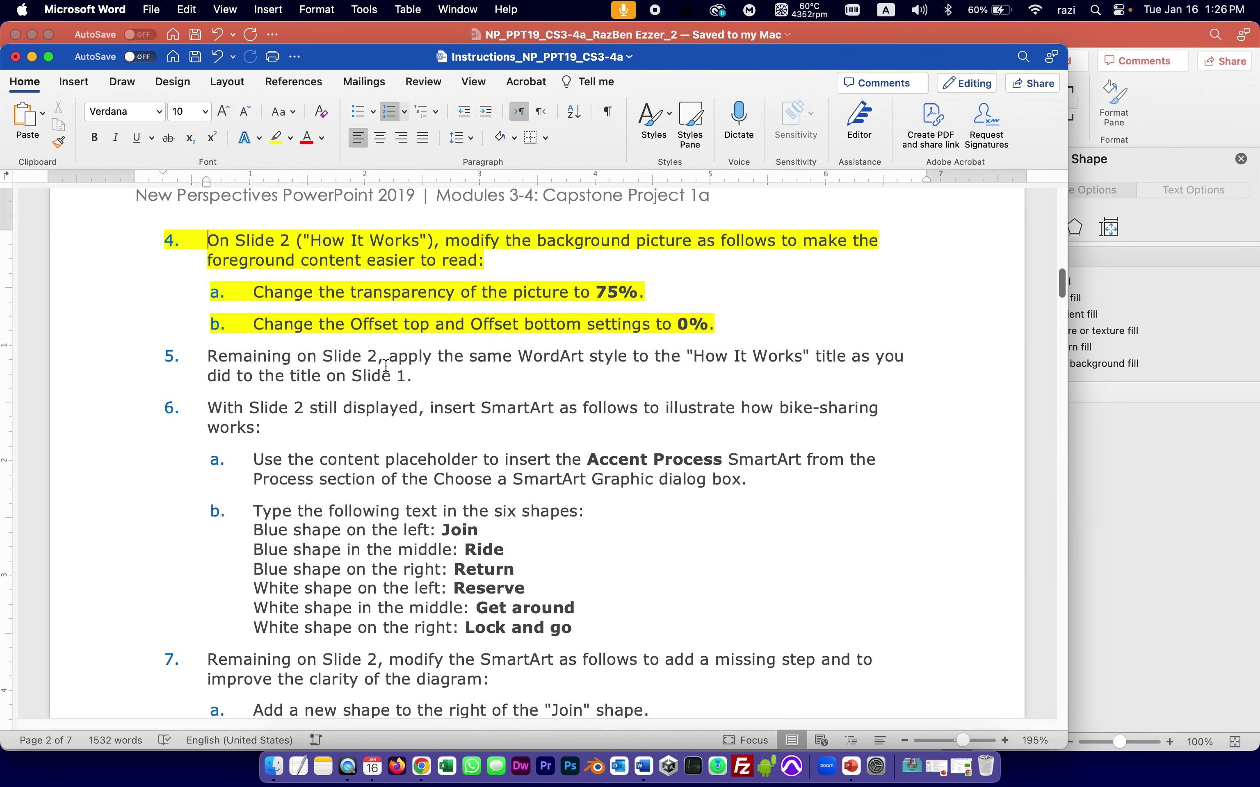
left_click_drag(198, 376, 197, 358)
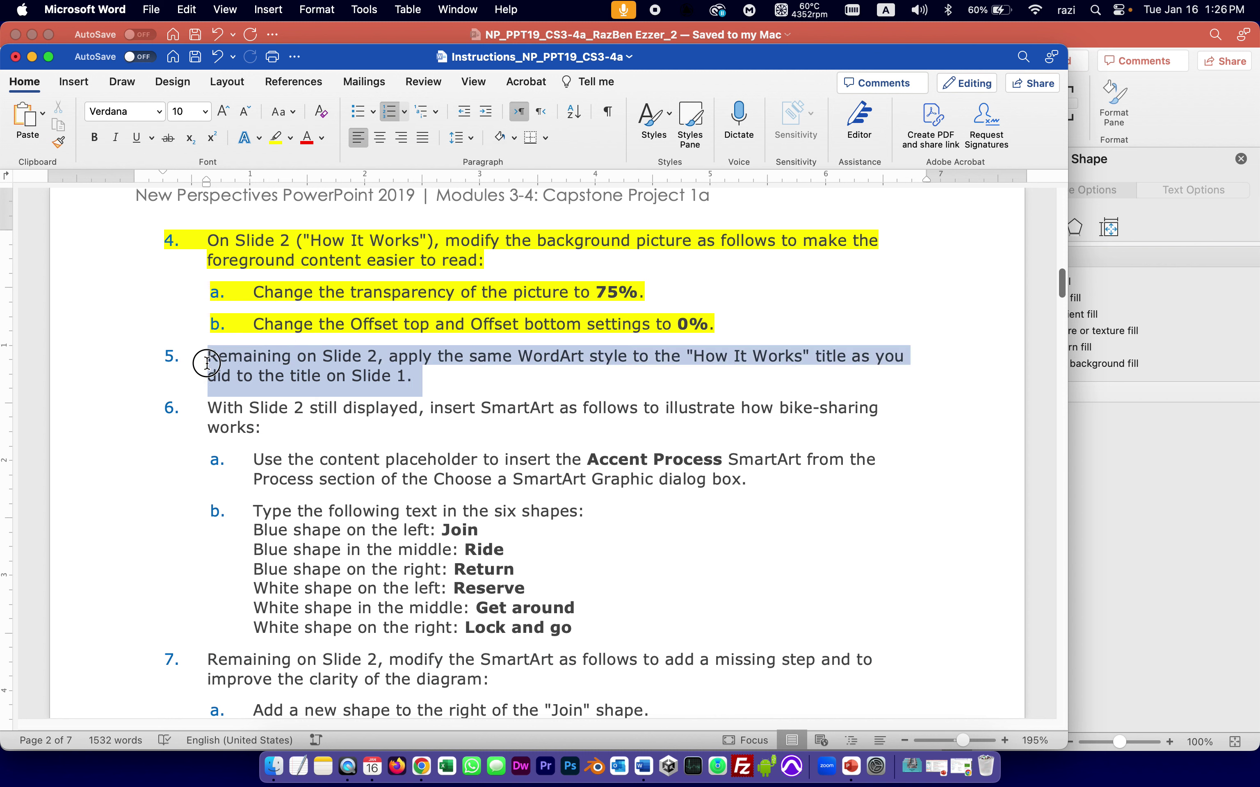
left_click(278, 138)
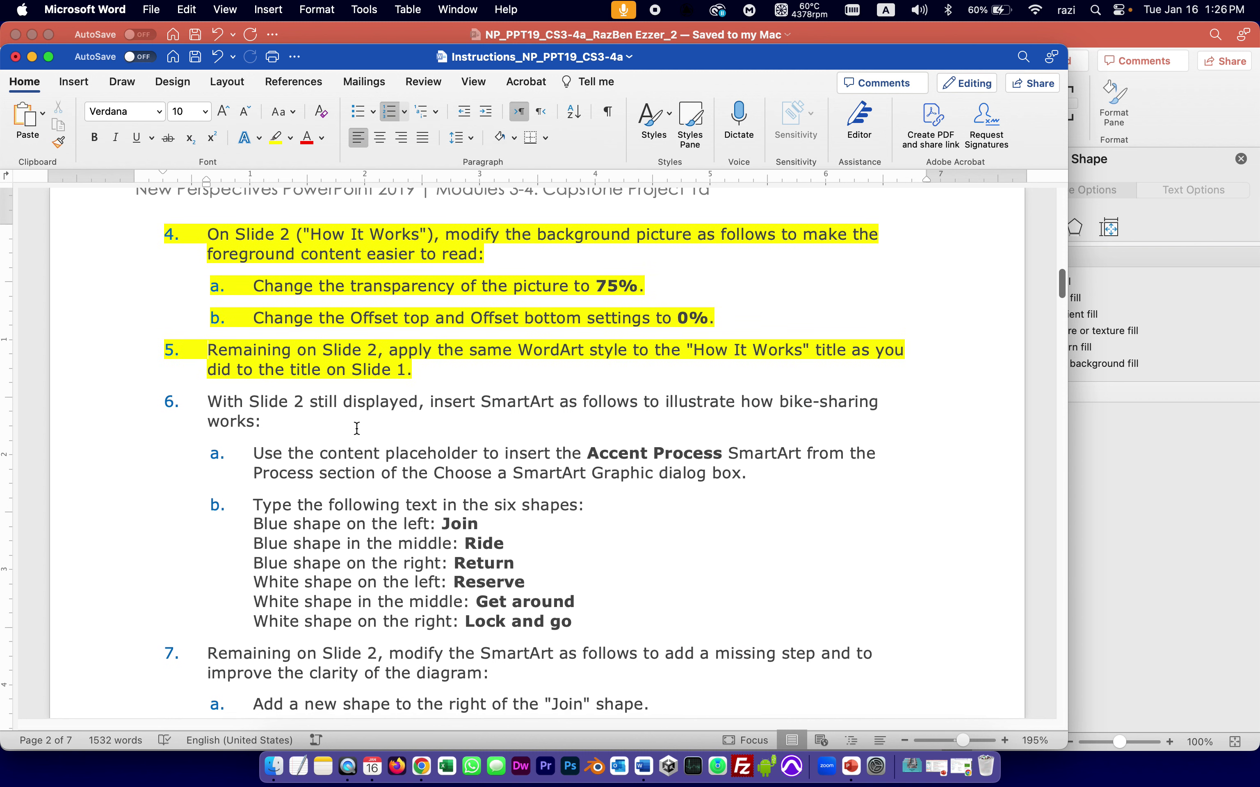
scroll(357, 428, "down", 1)
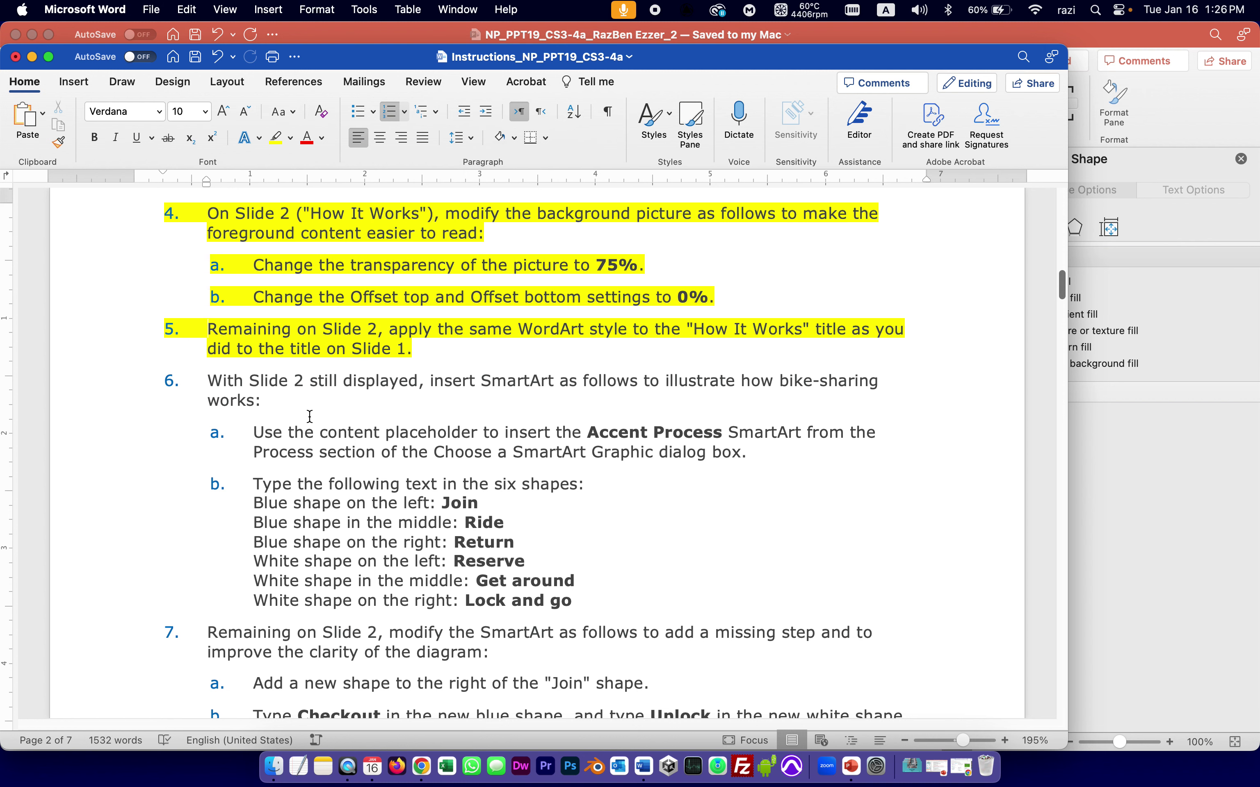
scroll(373, 561, "down", 2)
scroll(374, 561, "down", 4)
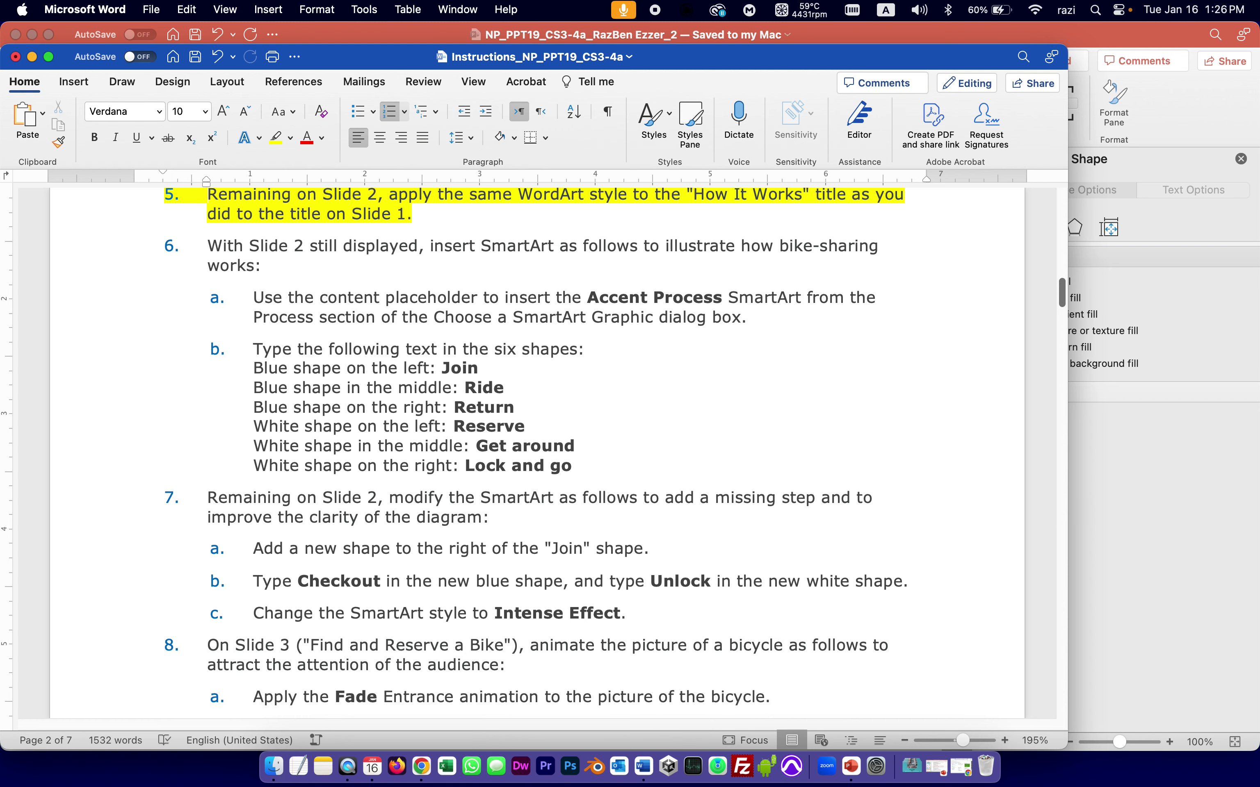
left_click(1145, 573)
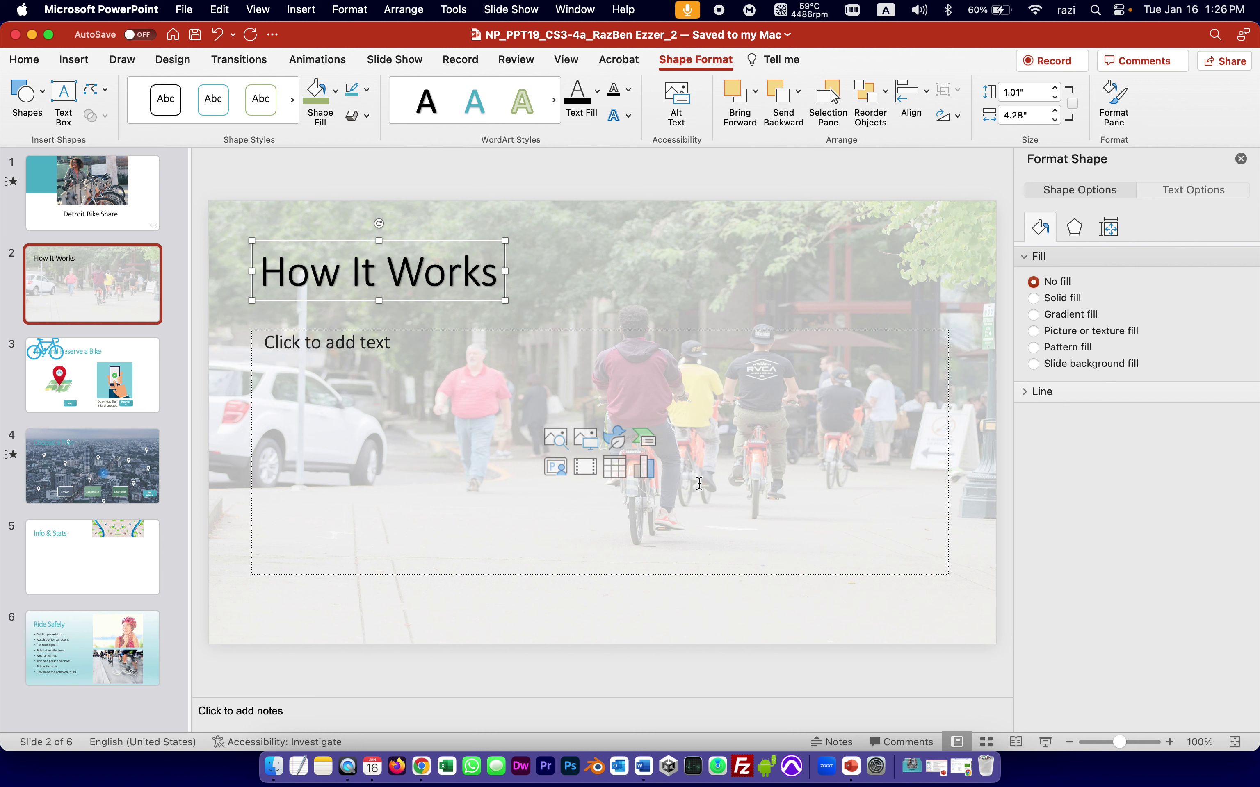
Insert a Process > Accent Process SmartArt into slide 2's content placeholder
left_click(645, 441)
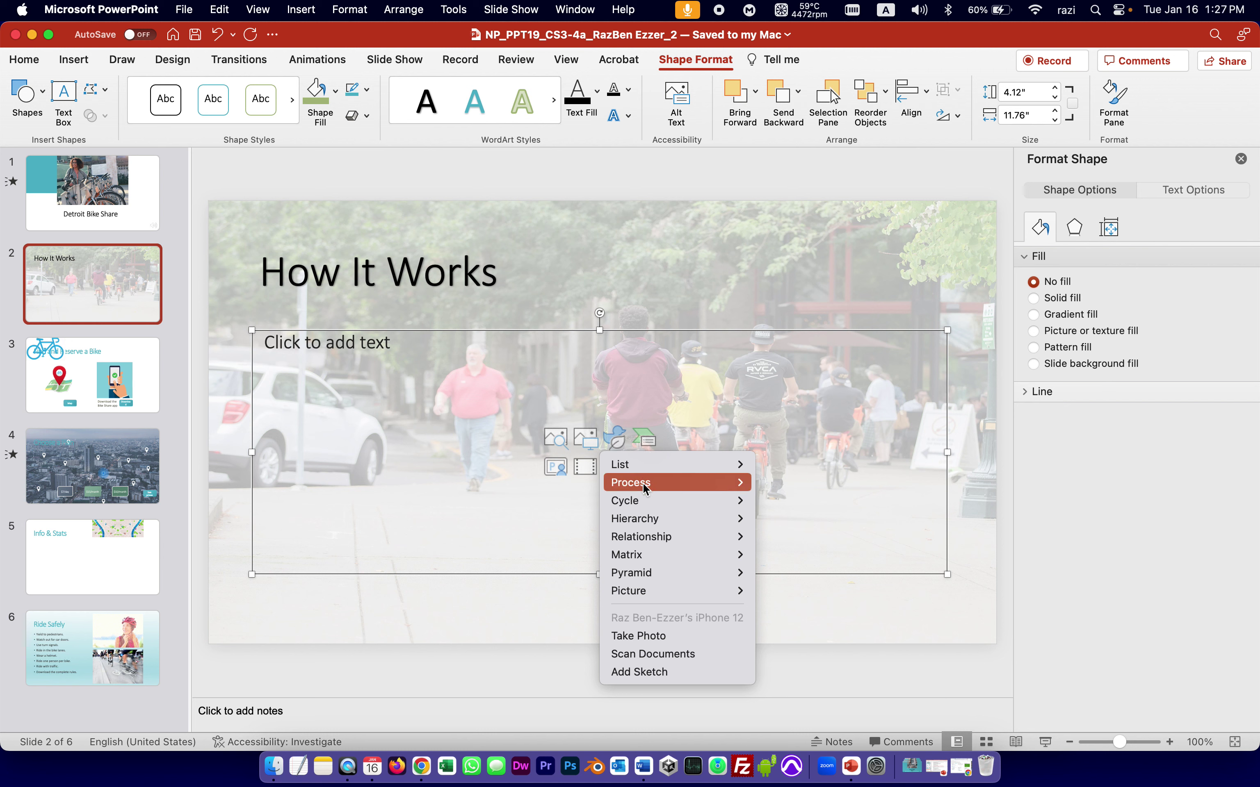
mouse_move(644, 486)
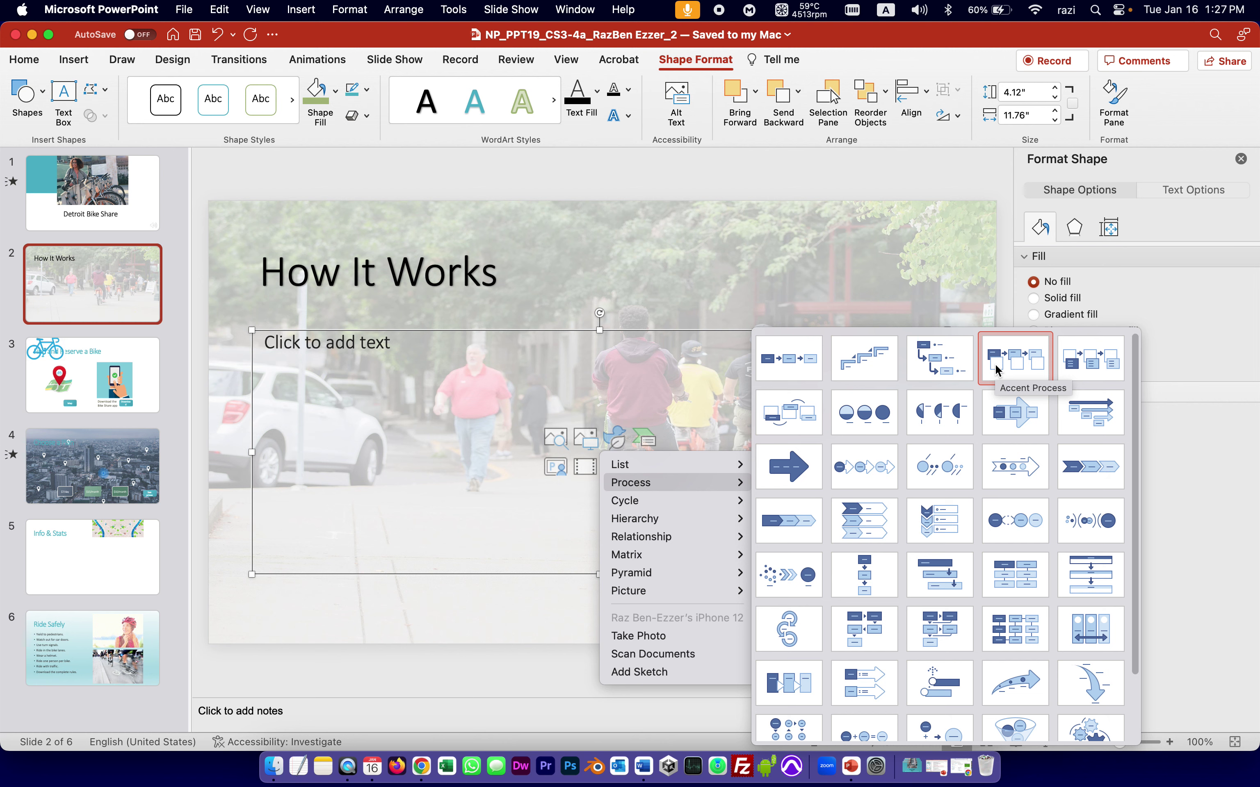
left_click(996, 370)
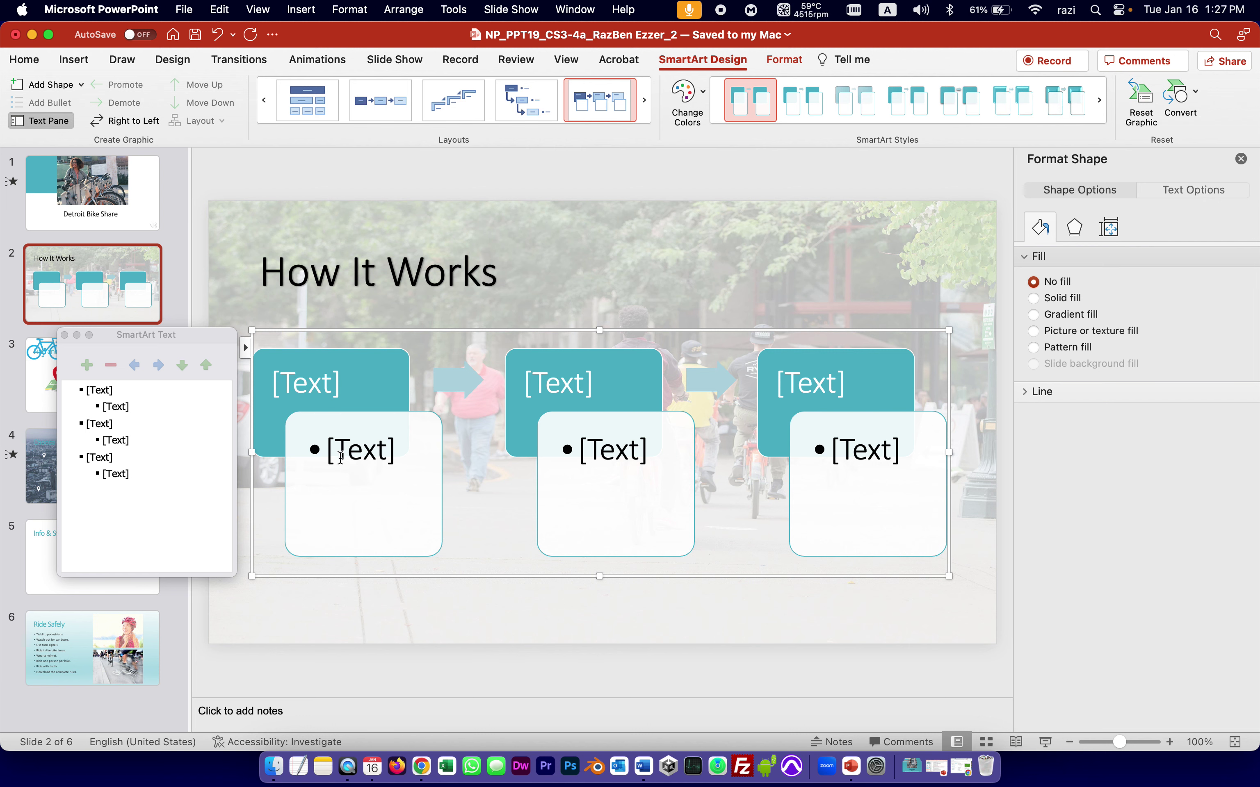
left_click(642, 769)
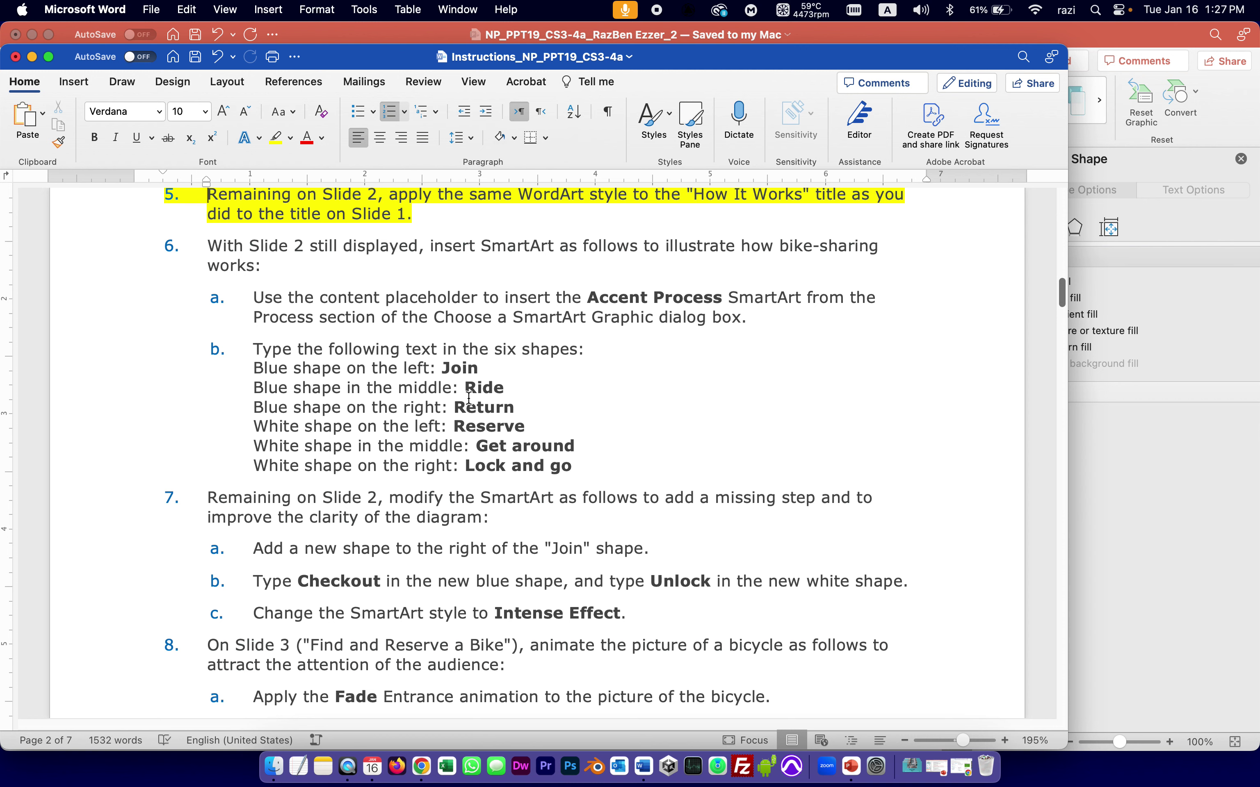
Type Join and Ride into the first two blue SmartArt shapes
left_click(1142, 513)
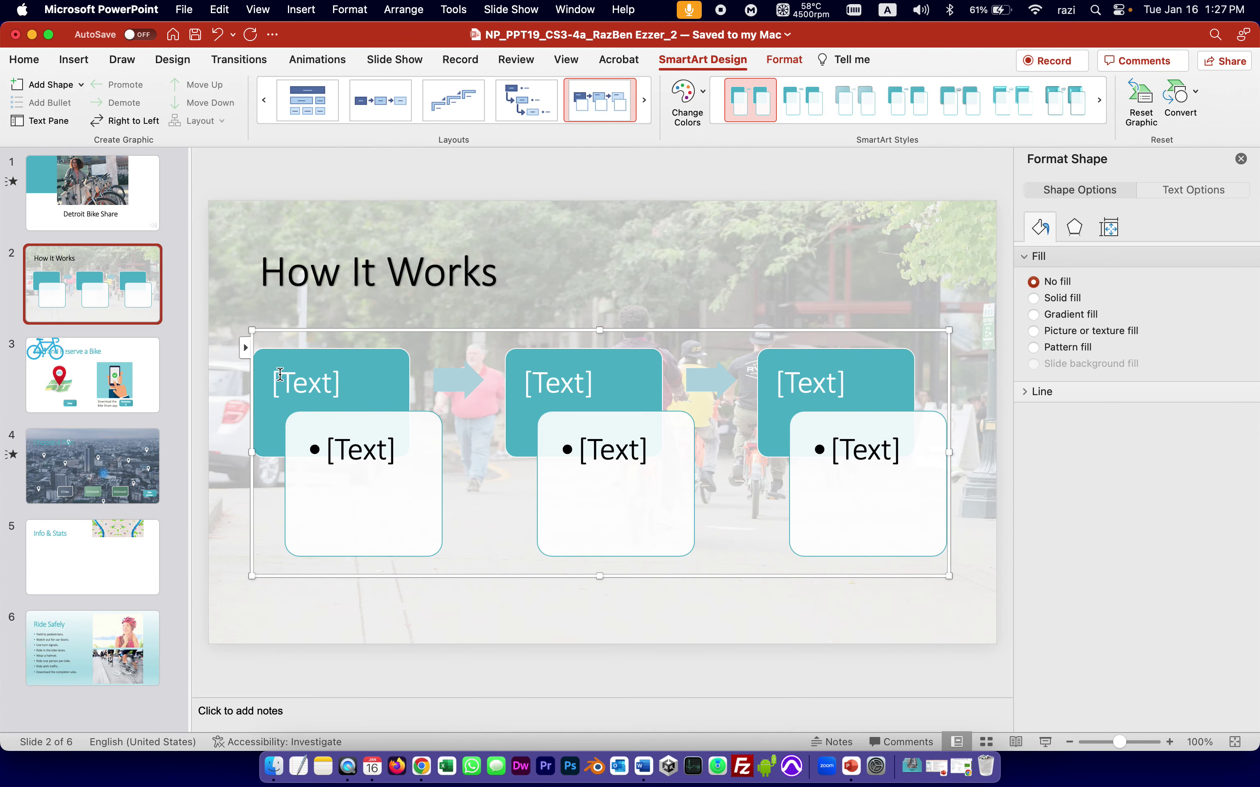
left_click(318, 388)
type("Join")
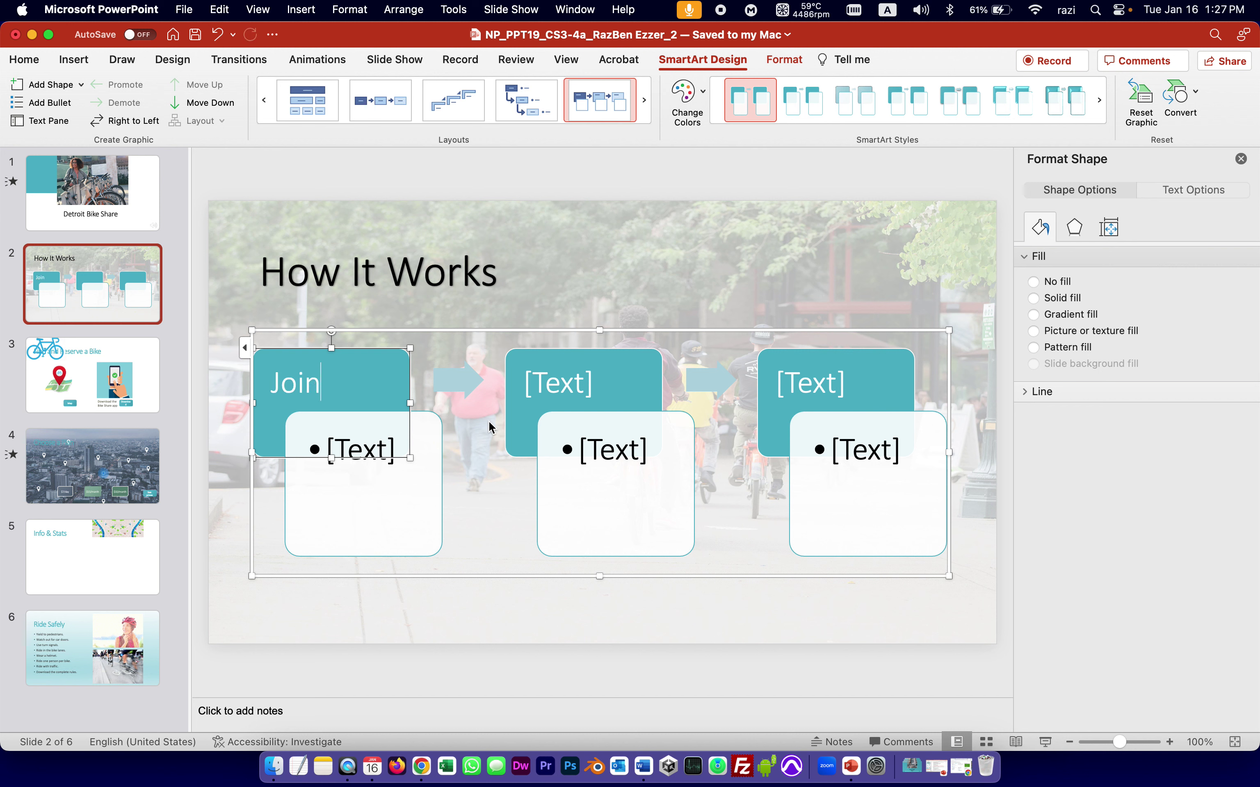
left_click(546, 385)
type("Ride")
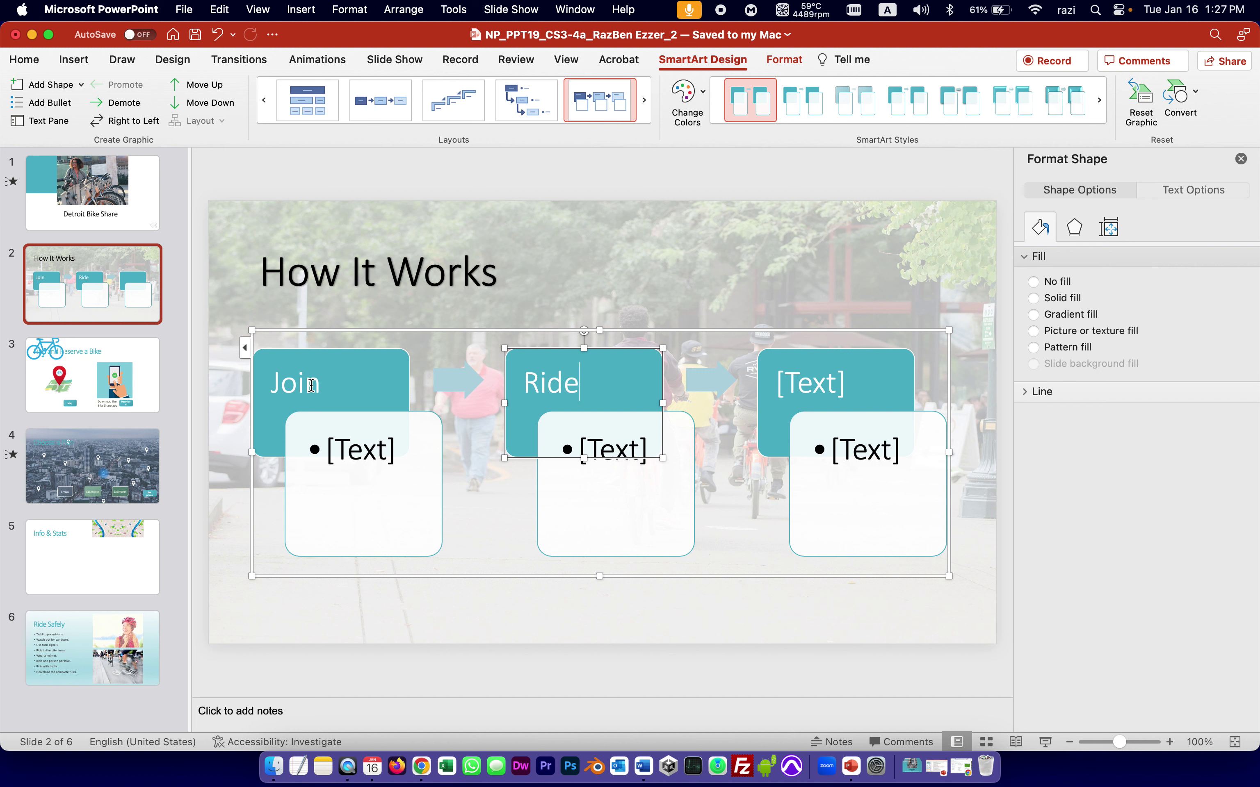
Type Return into the third blue shape, correcting the typos
left_click(247, 350)
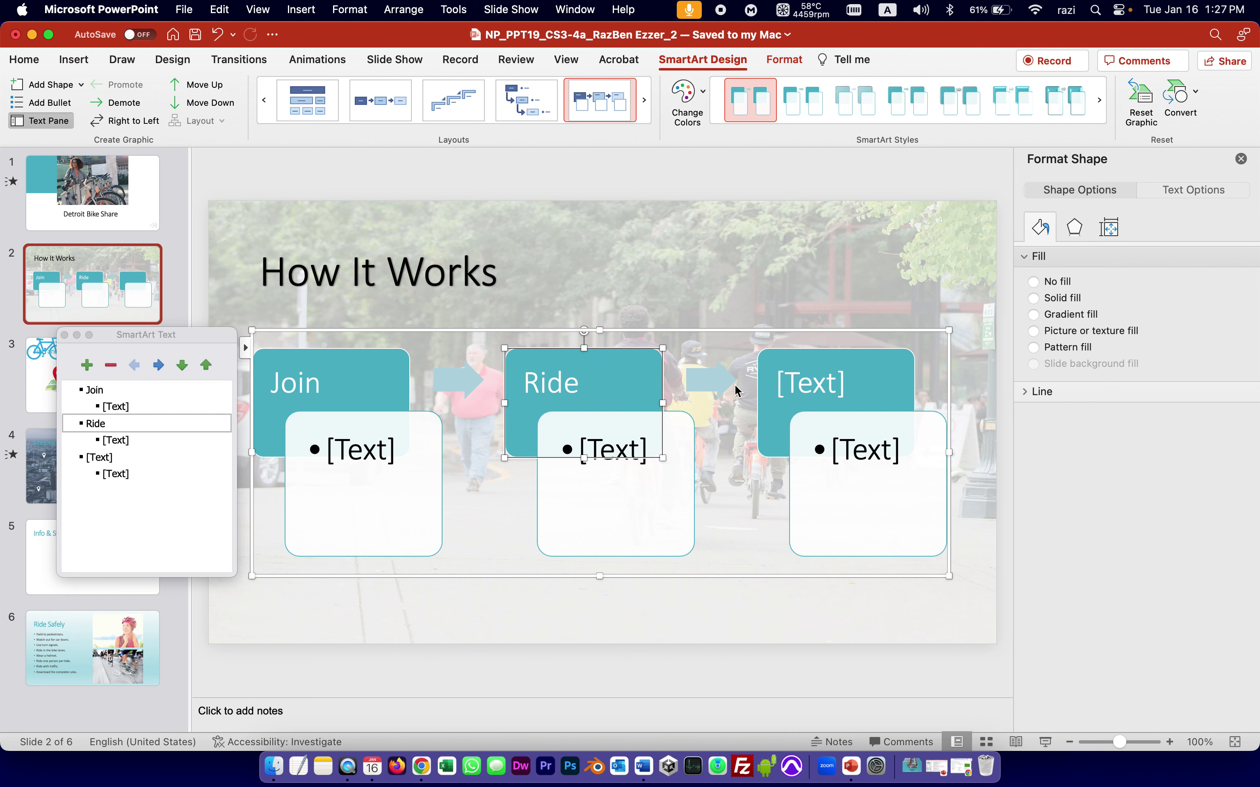
left_click(829, 379)
type("Rer")
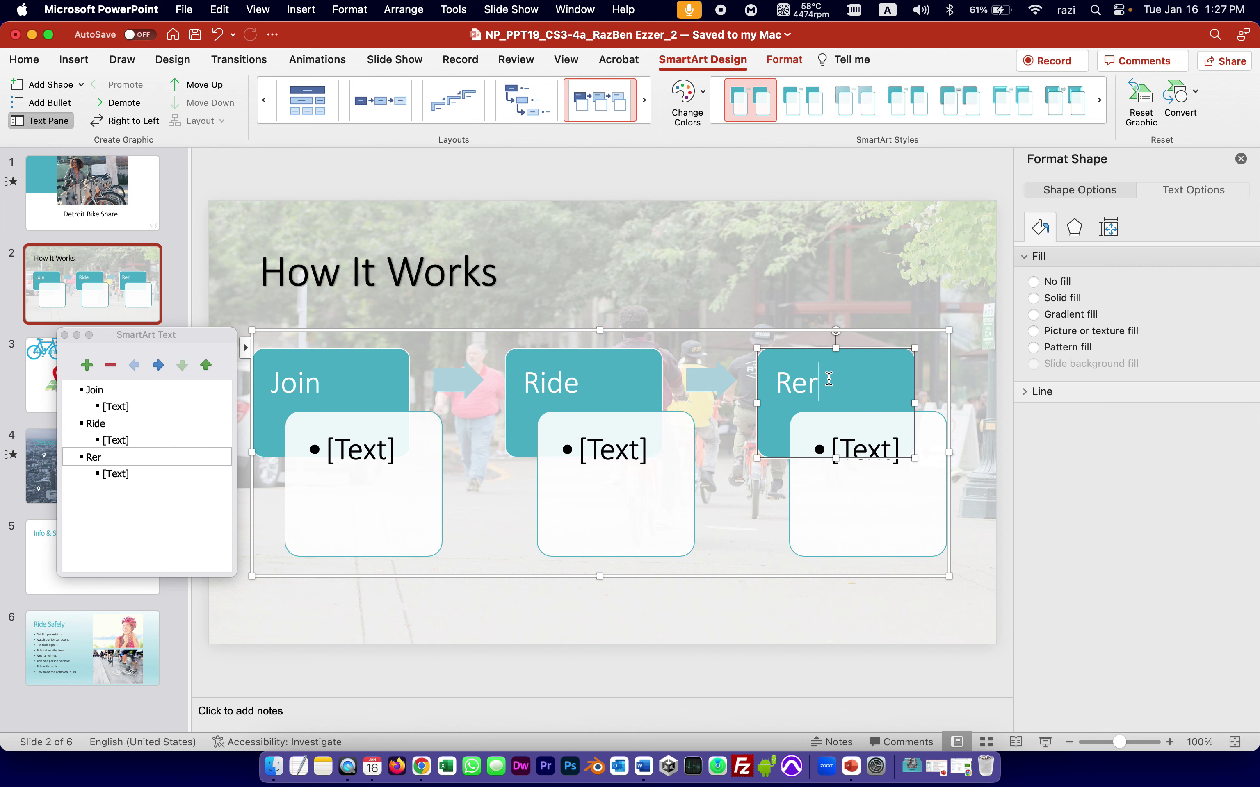
key("BackSpace")
type("5urn")
left_click(813, 384)
left_click_drag(813, 384, 811, 384)
type("t")
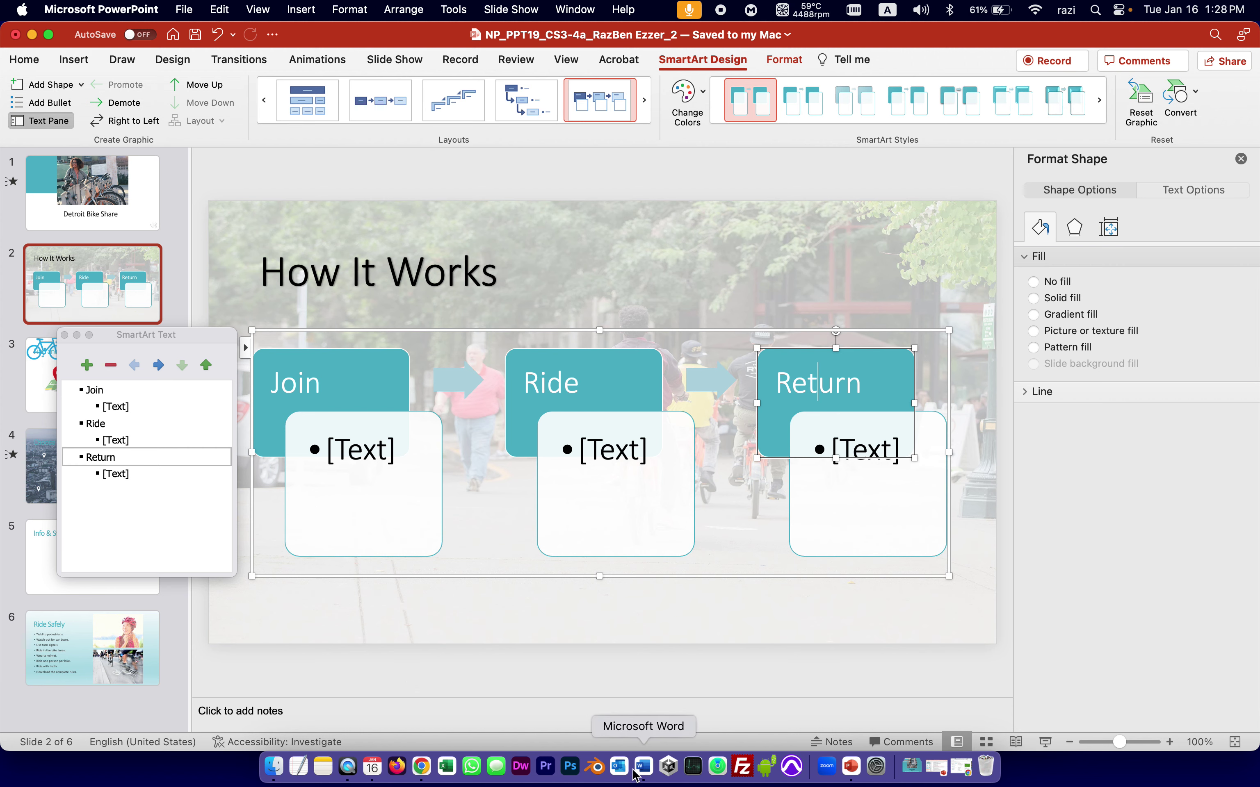
Fill the white boxes beneath with Reserve, Get around, and Lock and go
left_click(643, 766)
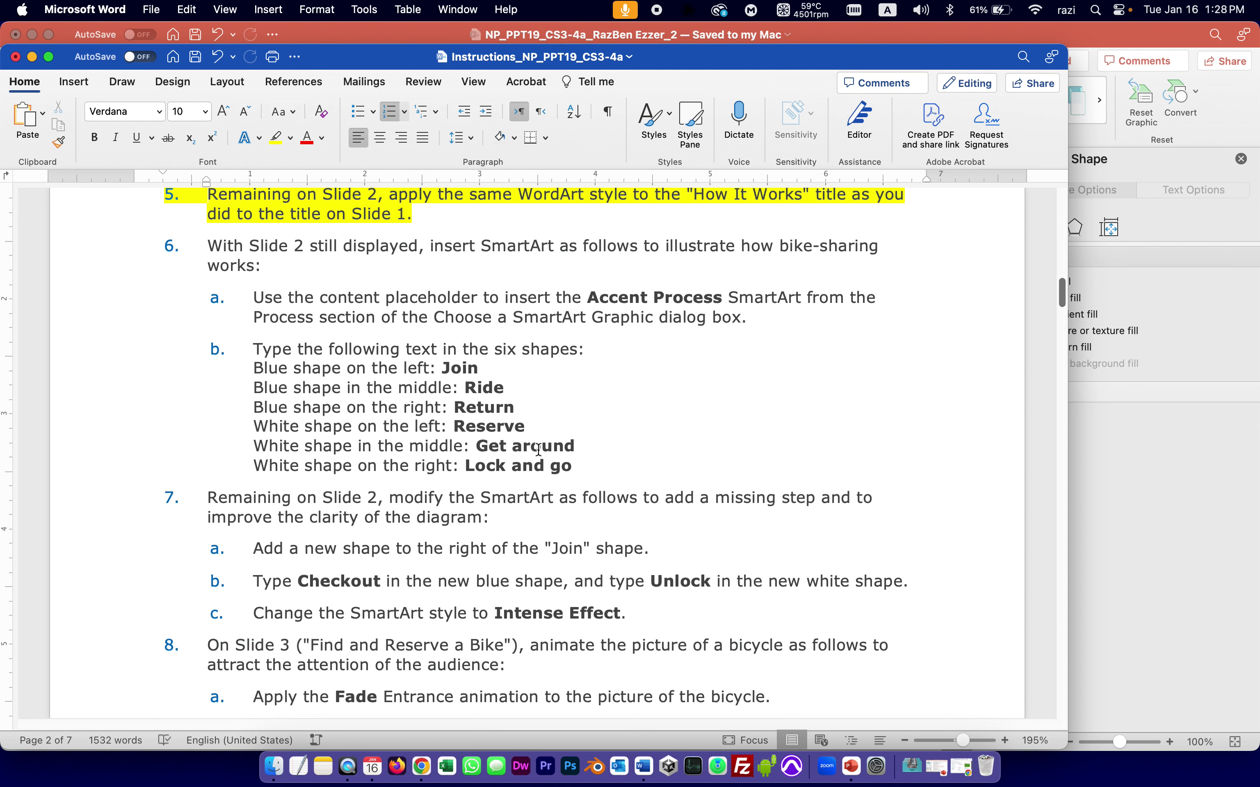
key("super+Tab")
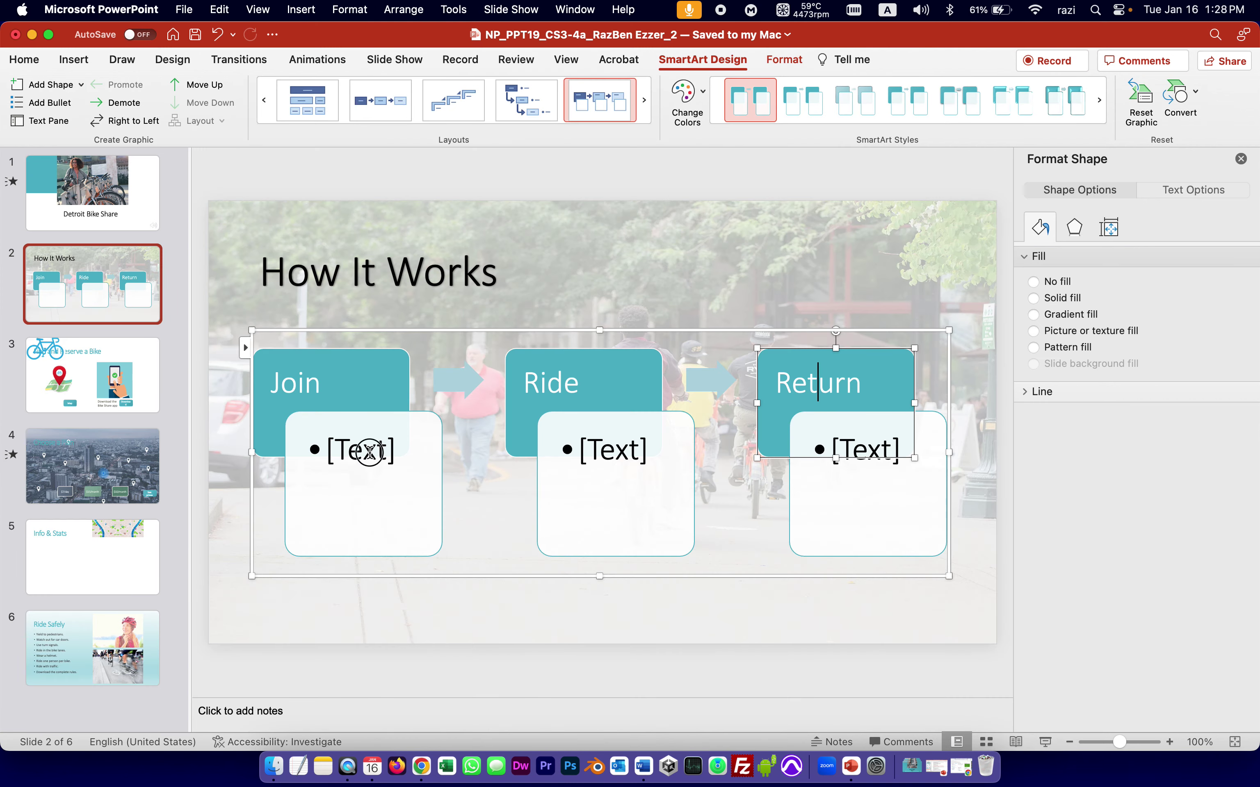
left_click(370, 453)
type("Re")
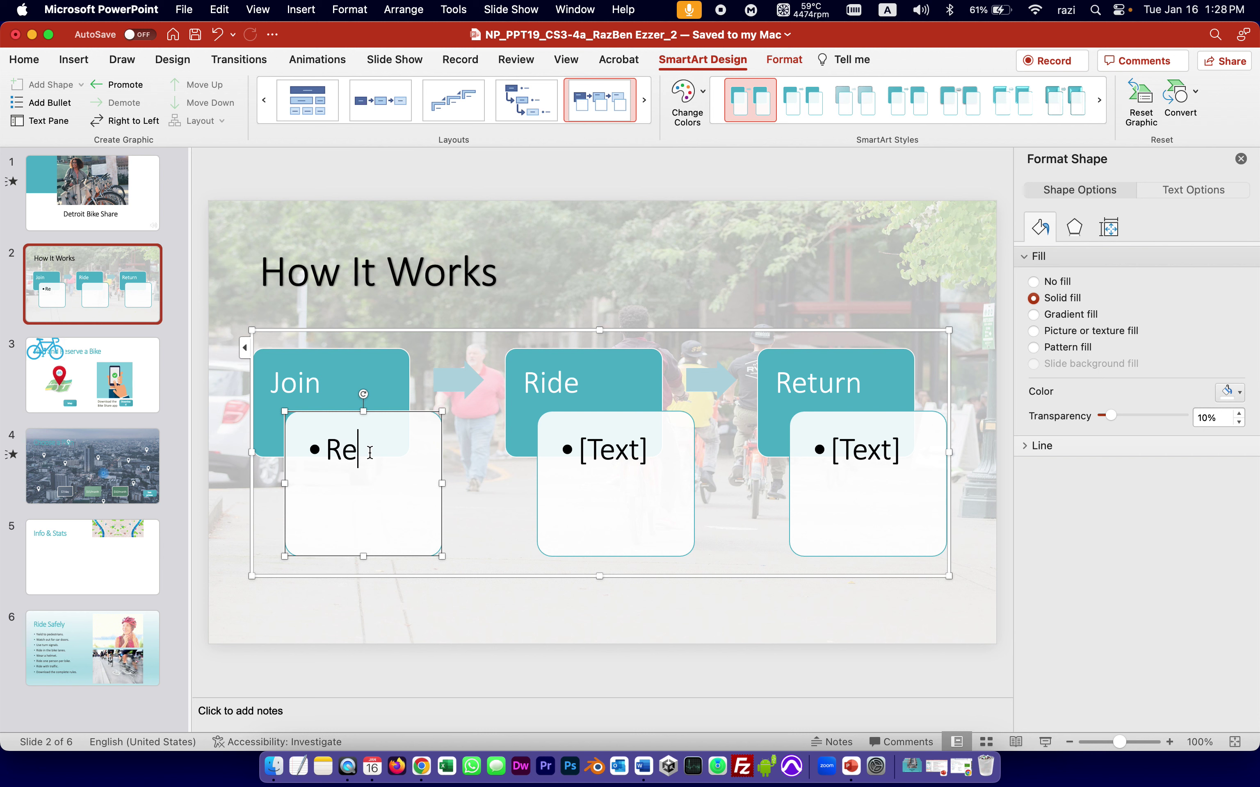
type("serve")
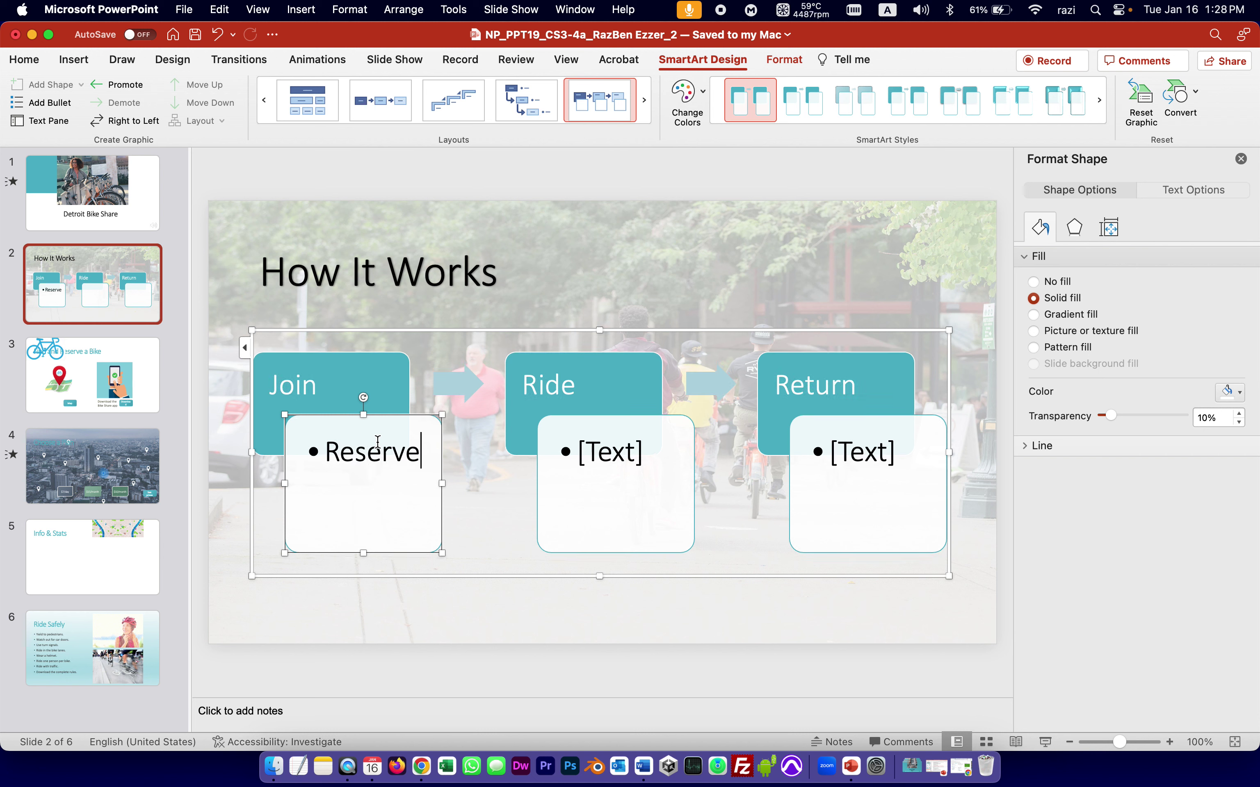
left_click(561, 453)
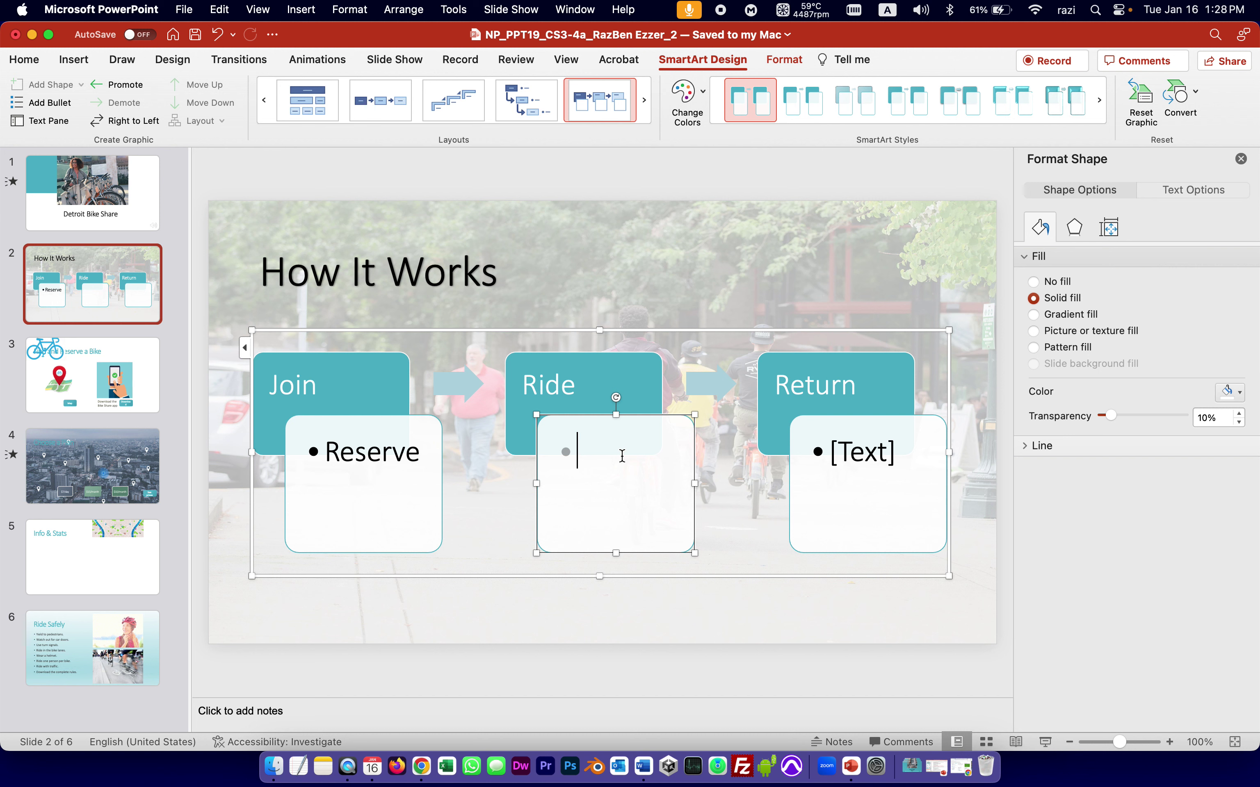
type("Get around")
left_click(836, 452)
type("Lock and go")
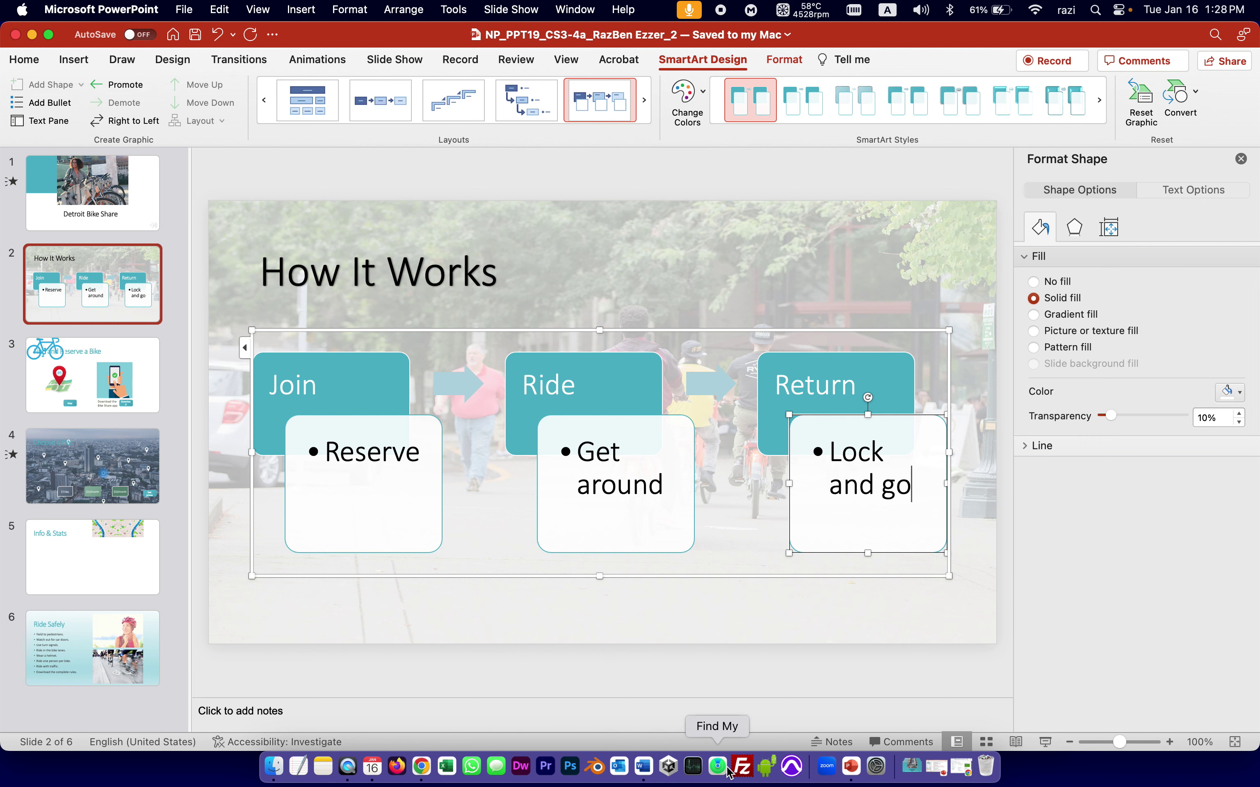
left_click(643, 770)
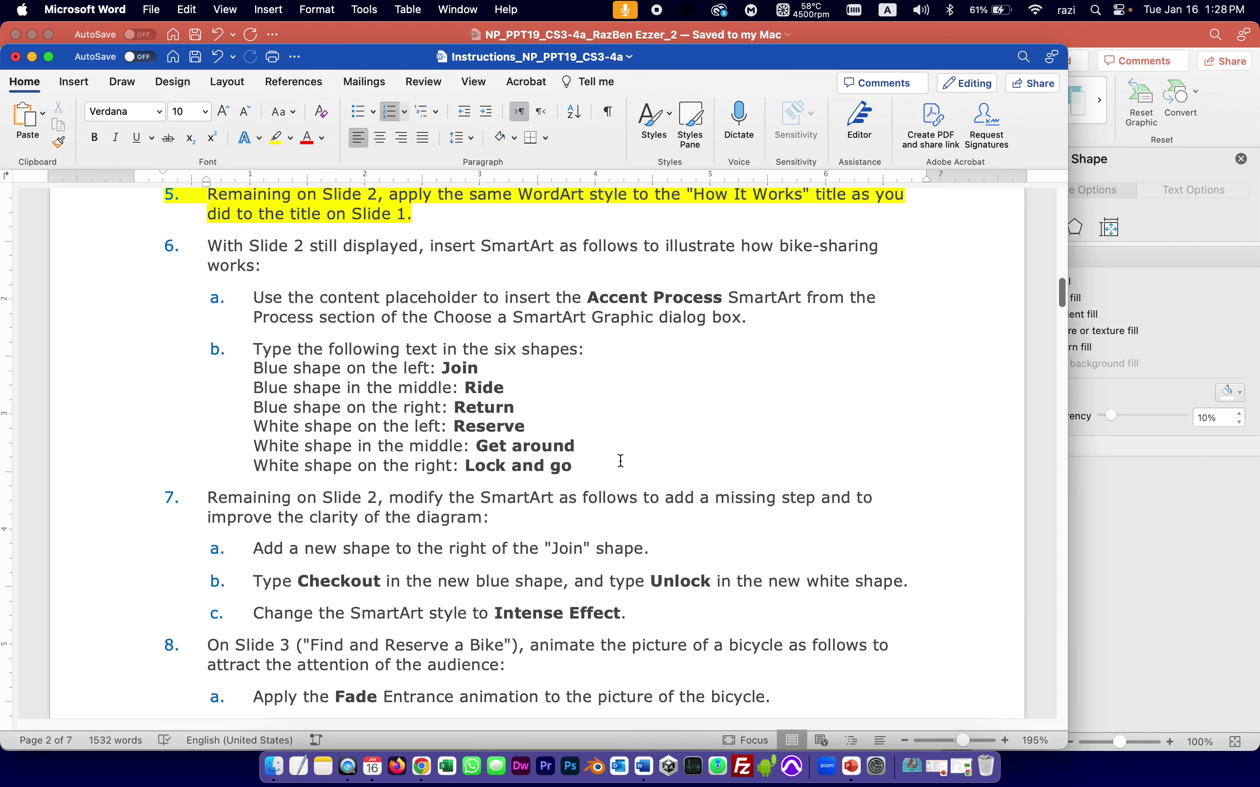
Highlight all of instruction 6 yellow in Word, deselect, and scroll down to step 7
left_click_drag(620, 461, 125, 249)
left_click(276, 137)
left_click(378, 558)
scroll(377, 558, "down", 5)
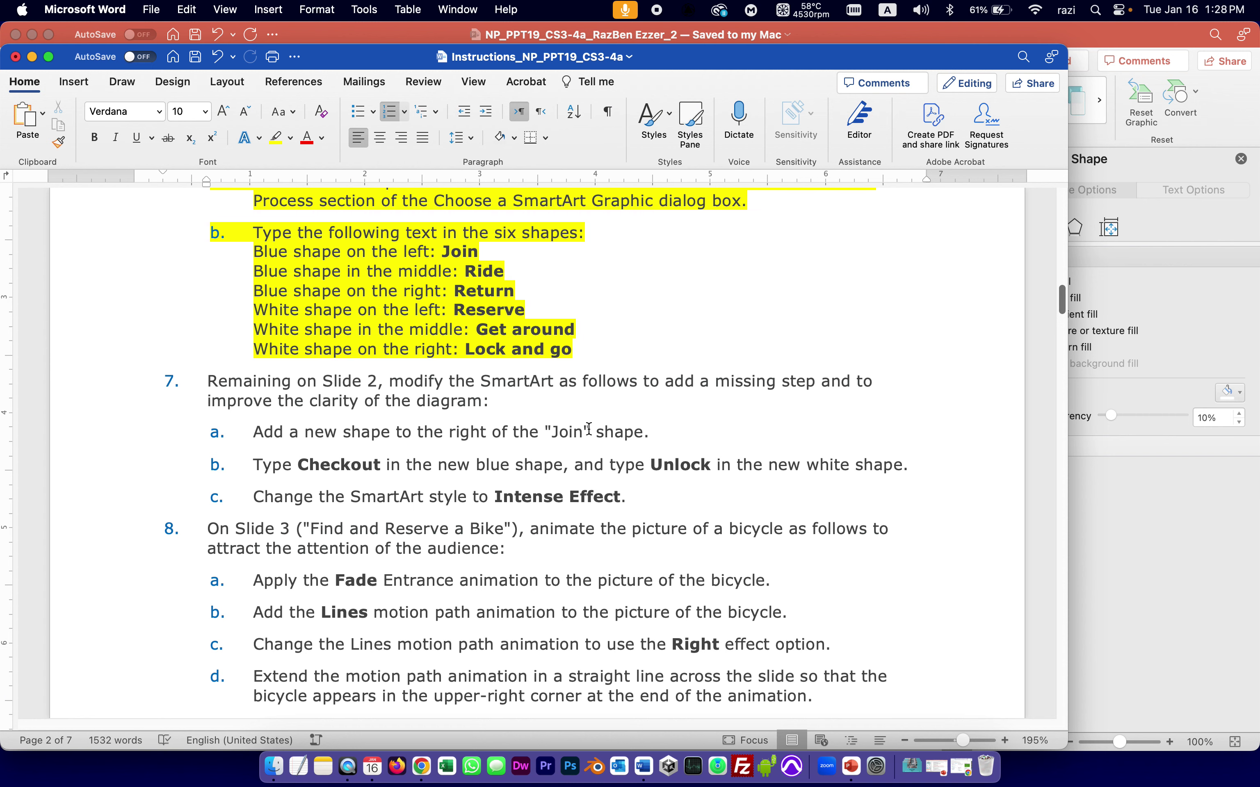
With Join selected, use Add Shape After to insert a new empty shape, then open the Text Pane
left_click(1116, 569)
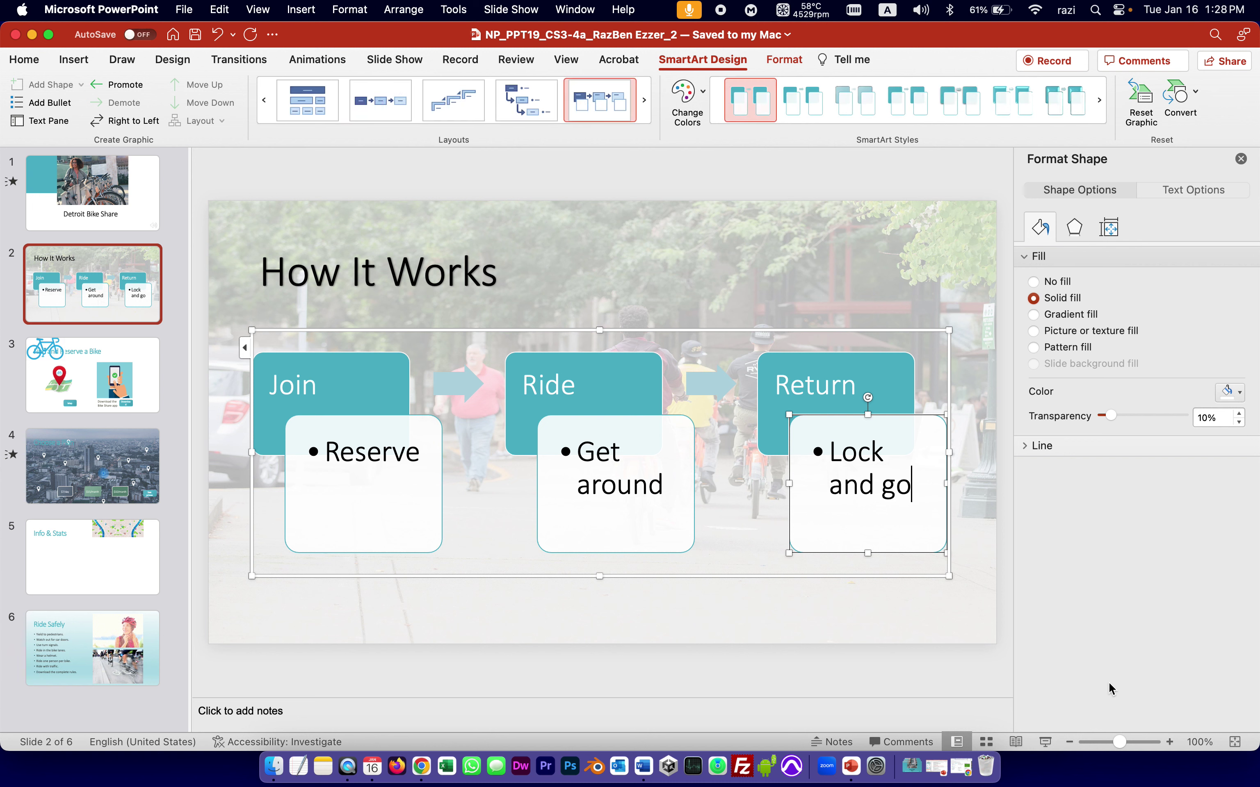
left_click(328, 375)
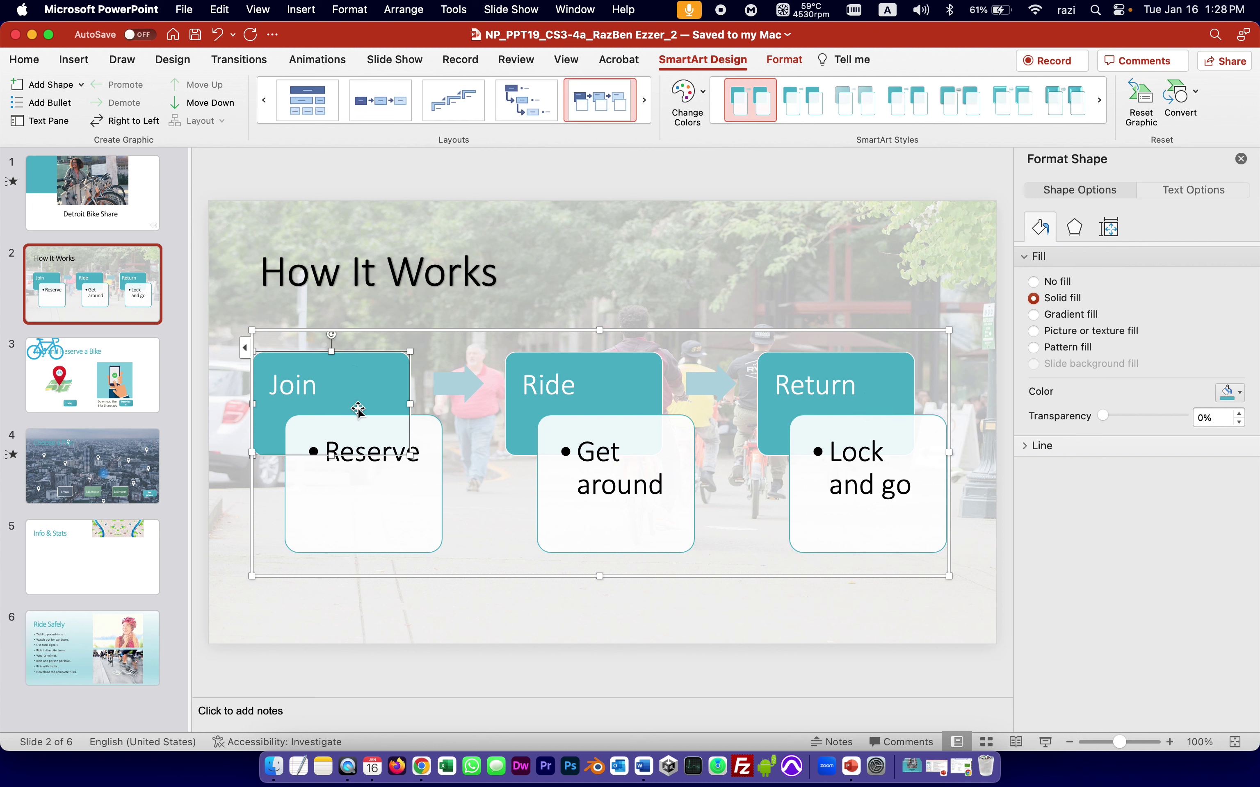
left_click(797, 59)
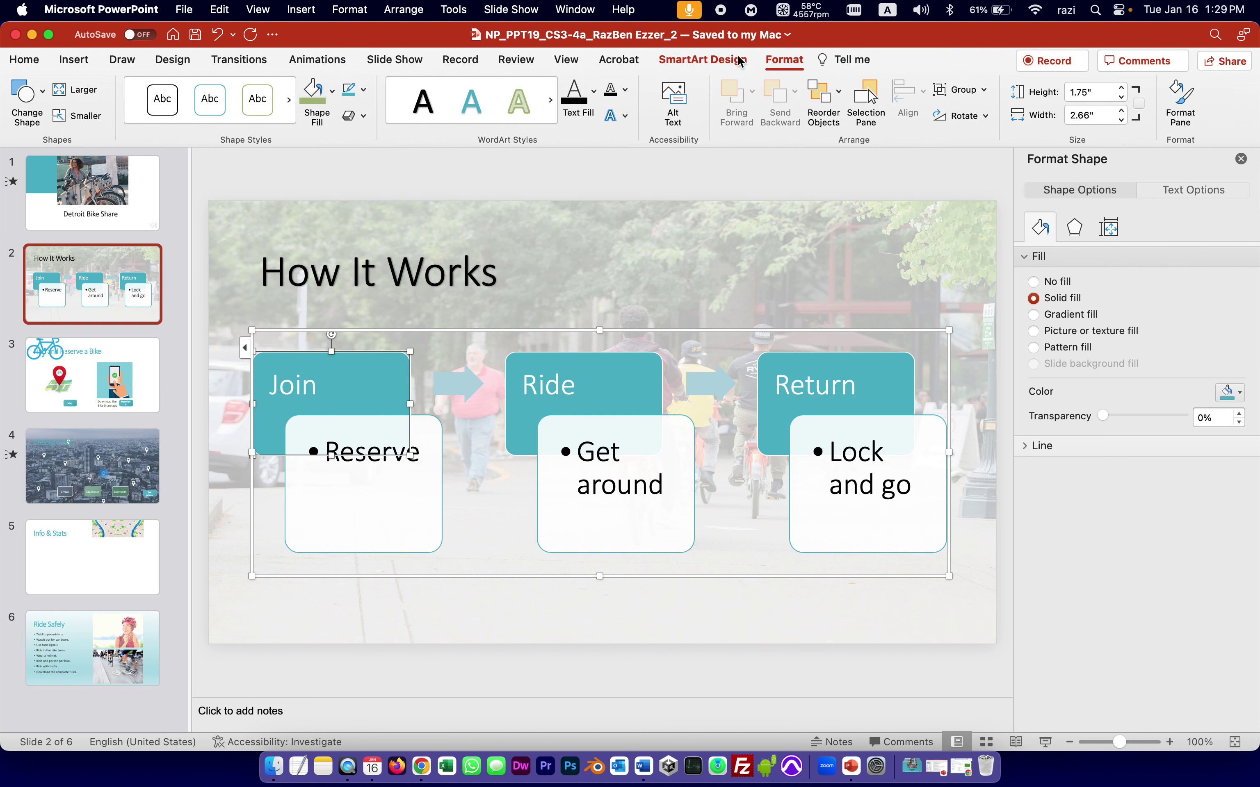
left_click(701, 59)
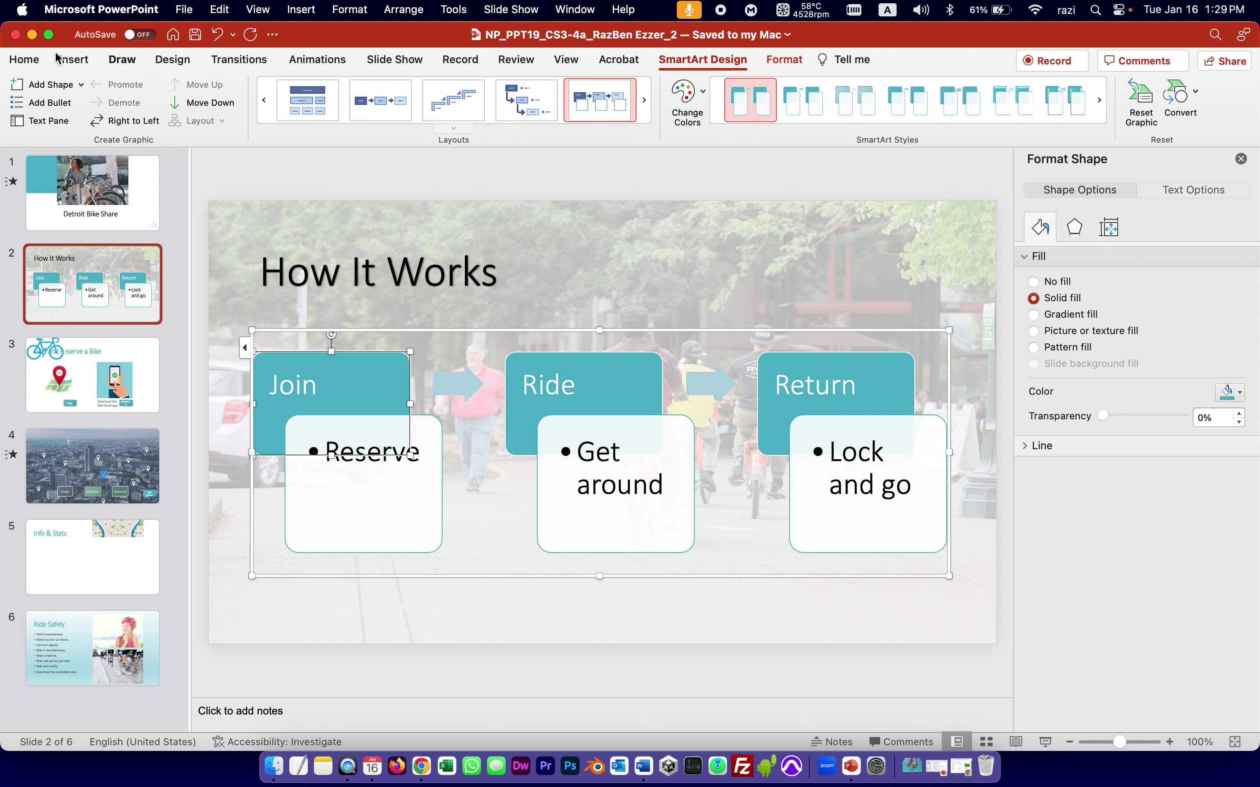
left_click(82, 85)
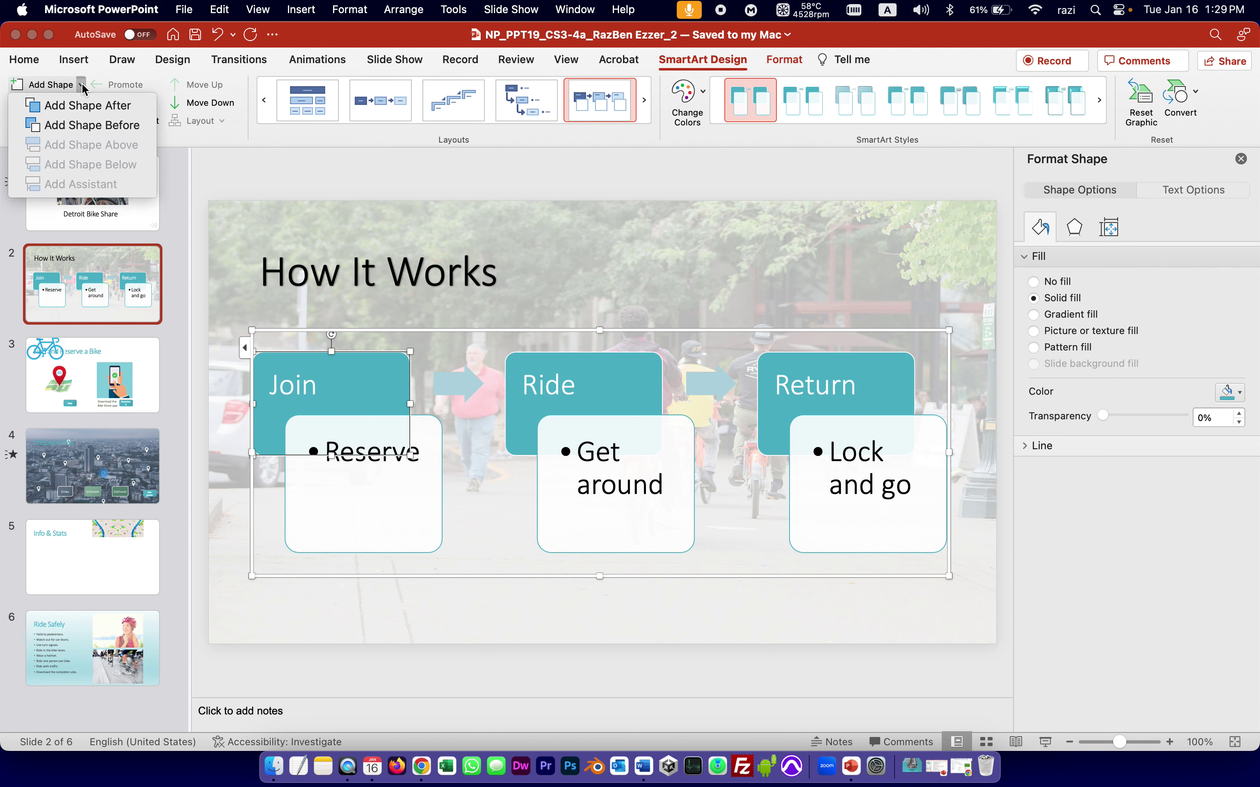
left_click(86, 106)
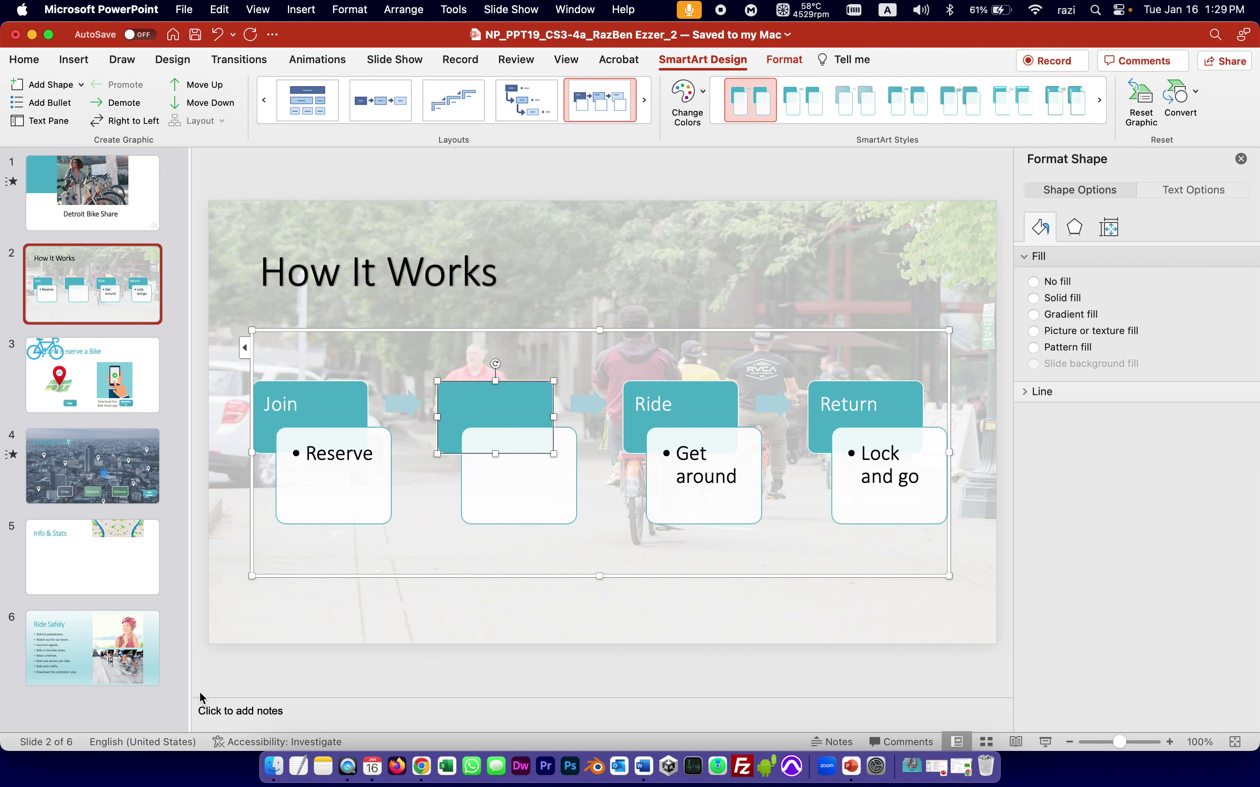
left_click(244, 349)
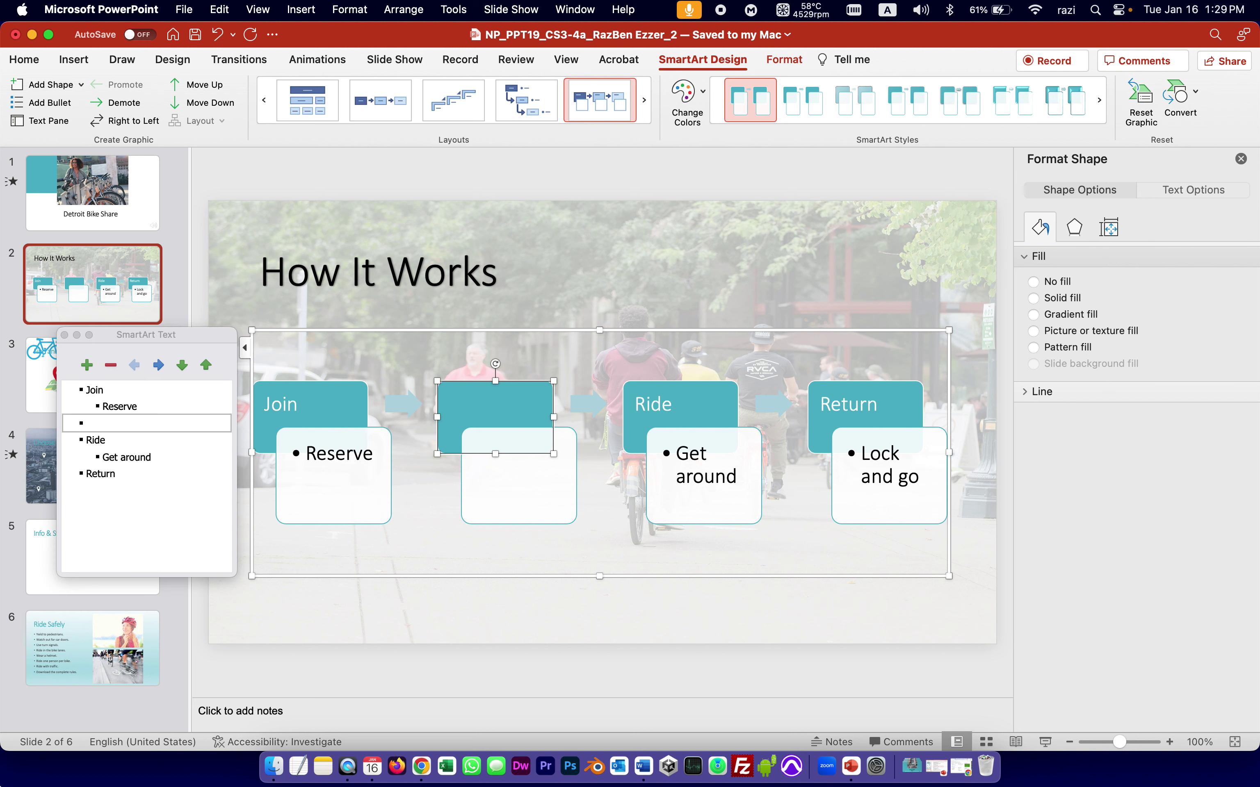
key("Delete")
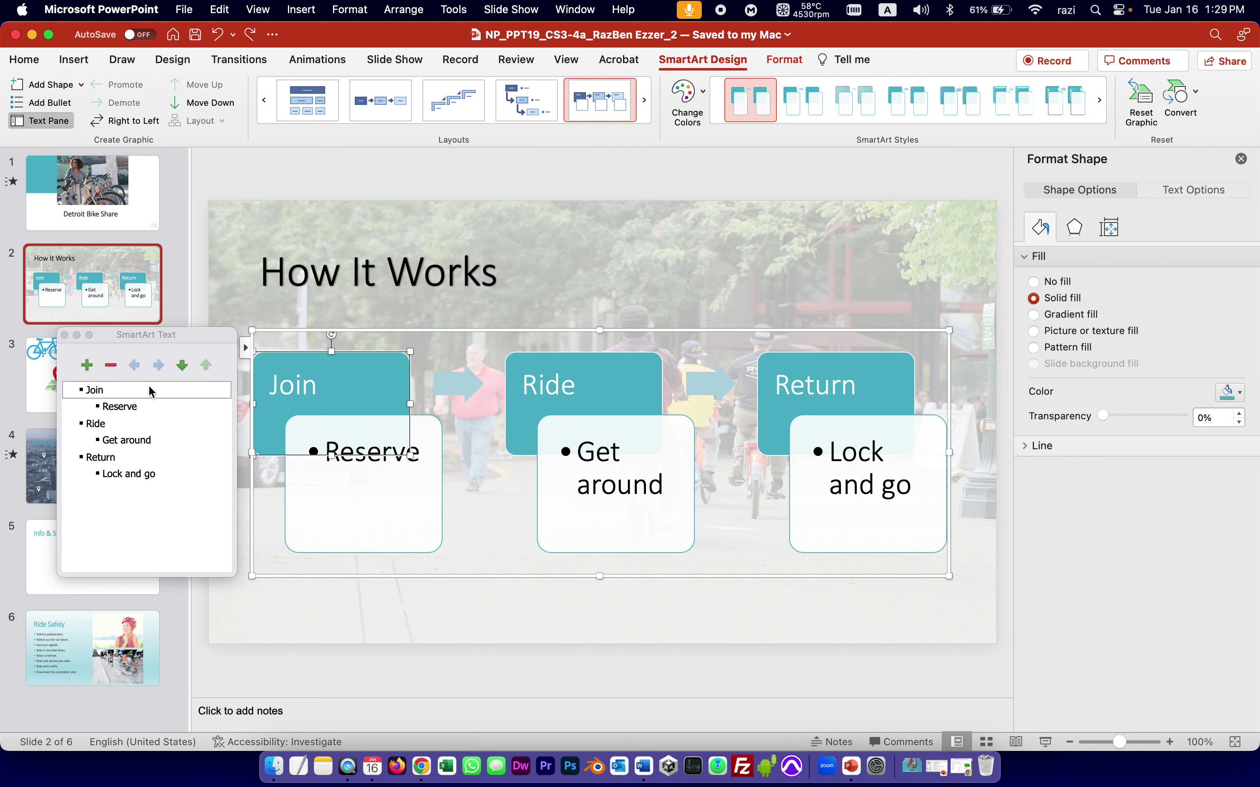
left_click(100, 392)
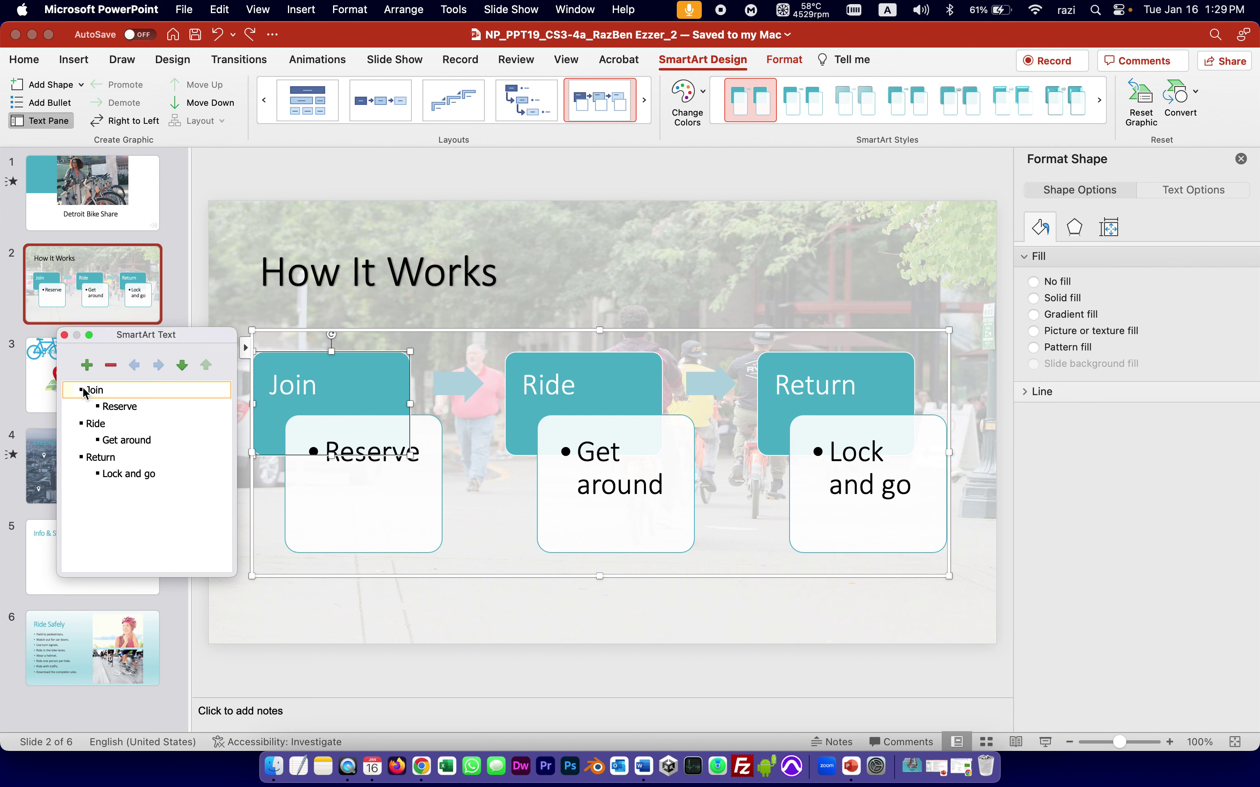
left_click(128, 522)
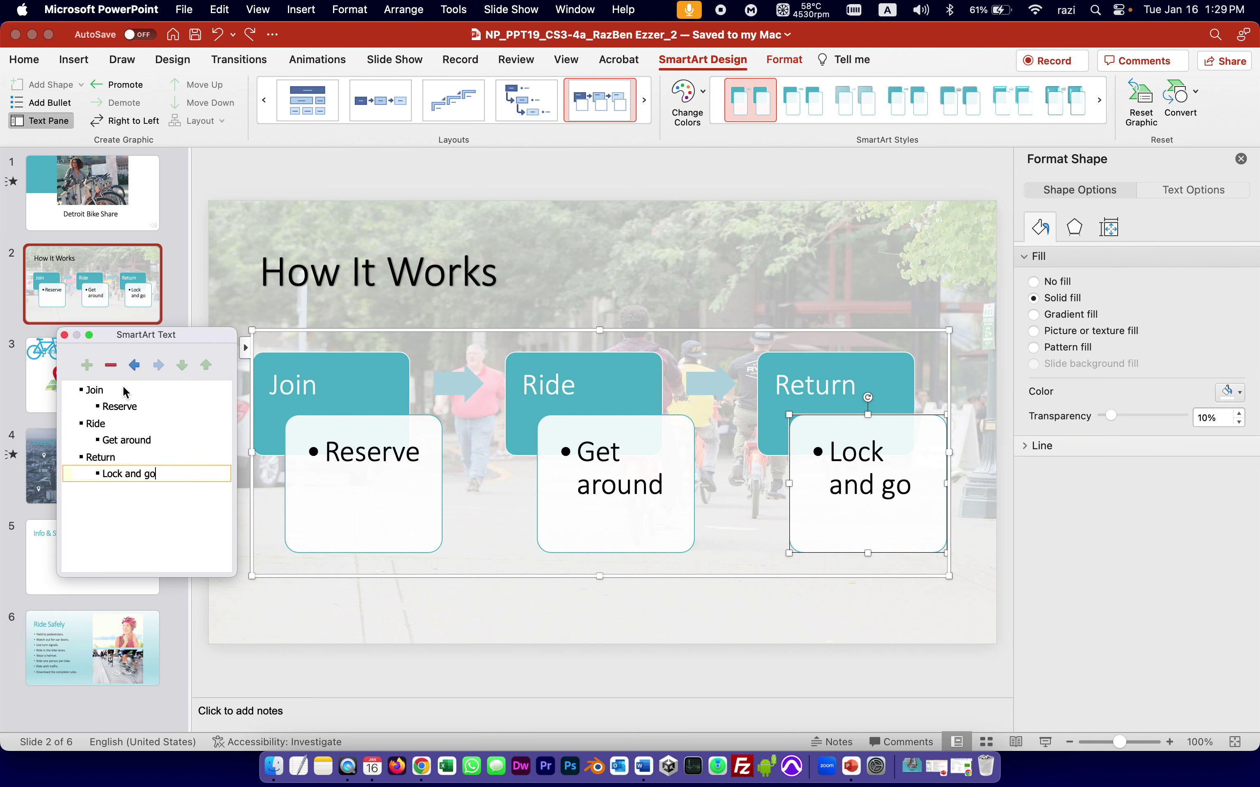
left_click(128, 394)
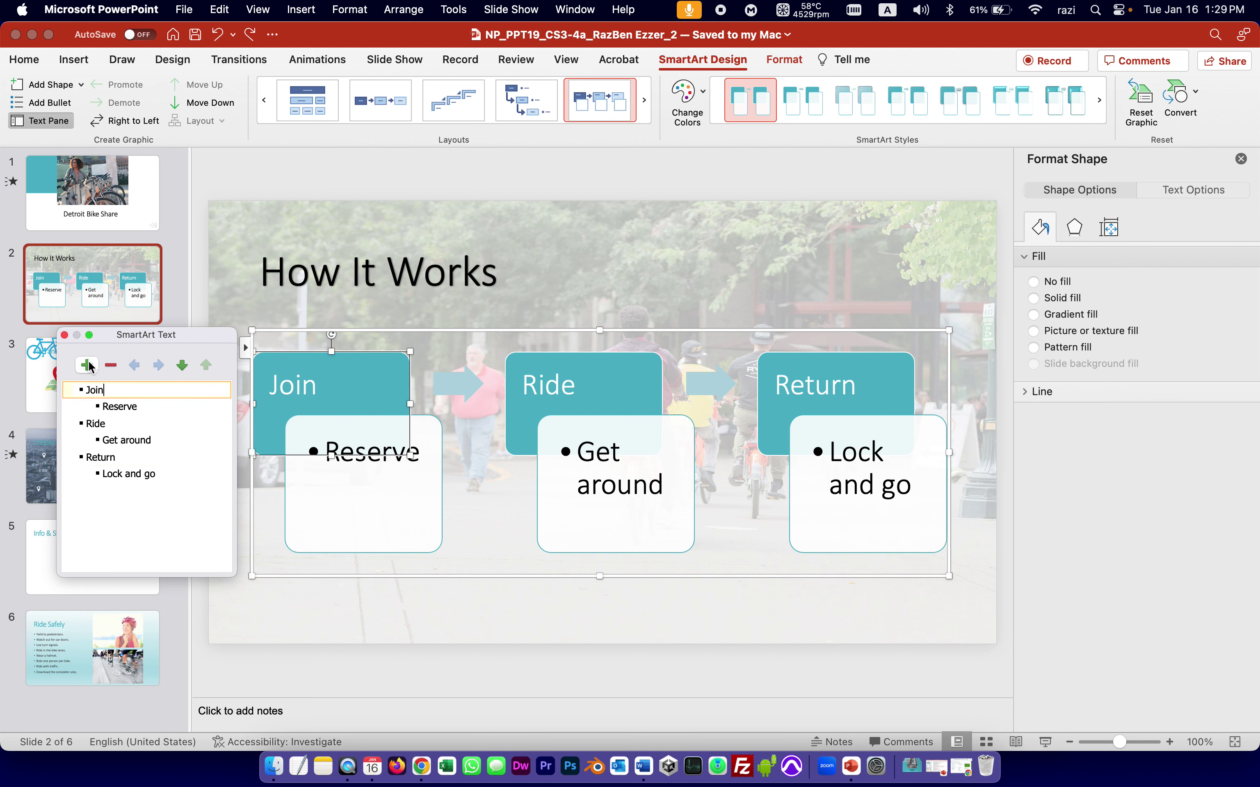
left_click(87, 365)
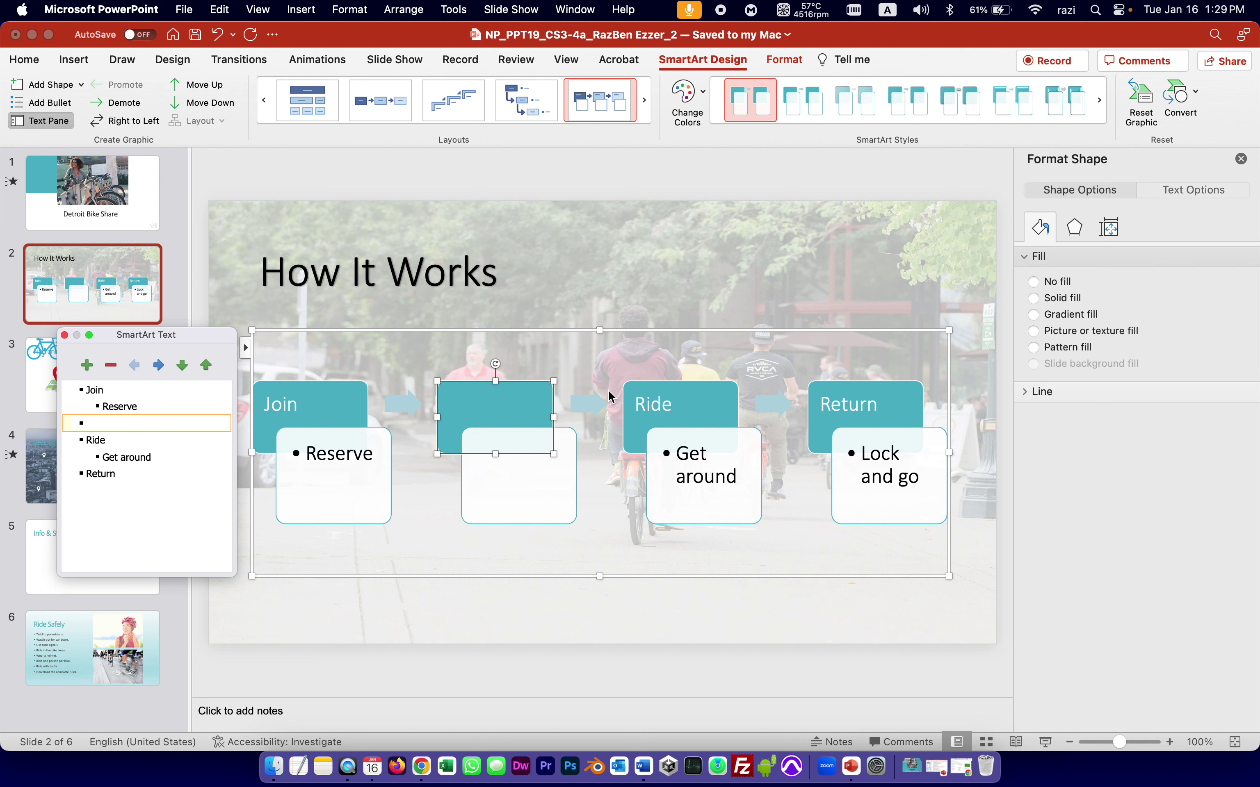
Select instruction 7a's line in Word to mark it done, then return to PowerPoint
left_click(643, 766)
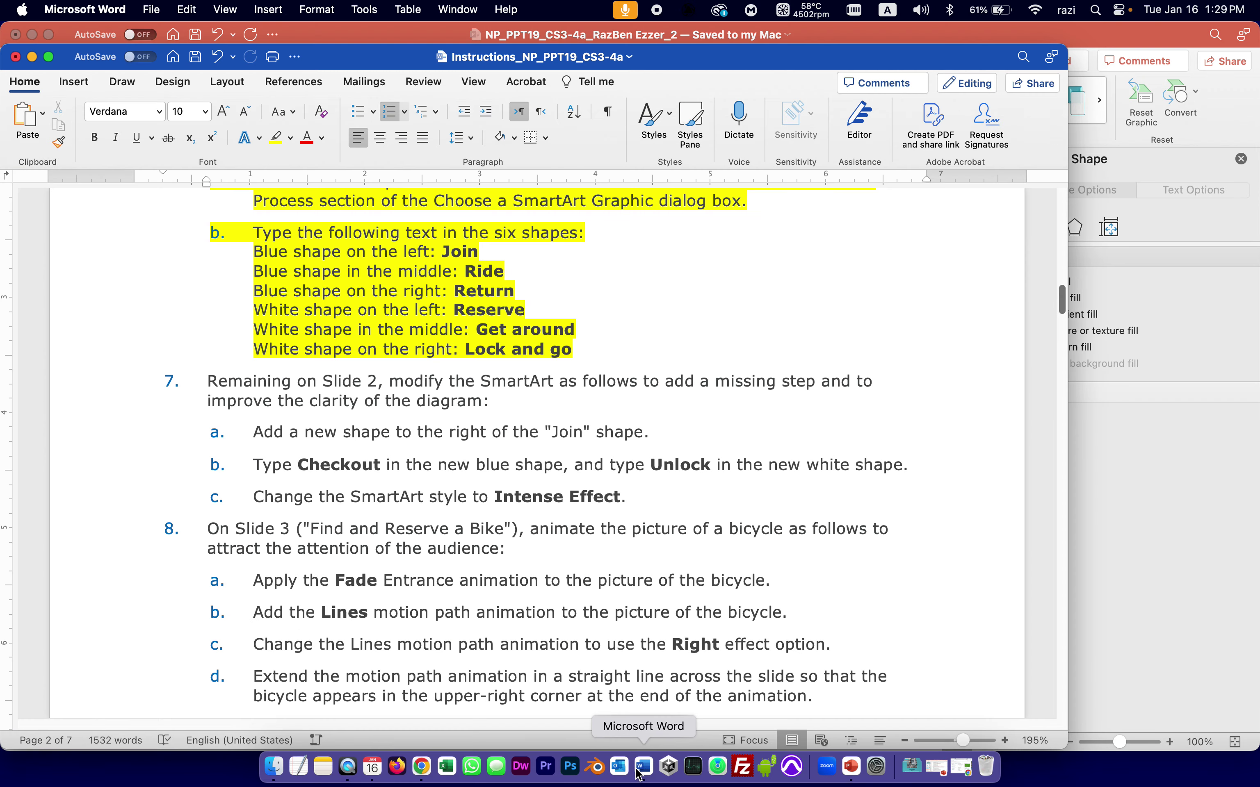
left_click_drag(669, 433, 254, 434)
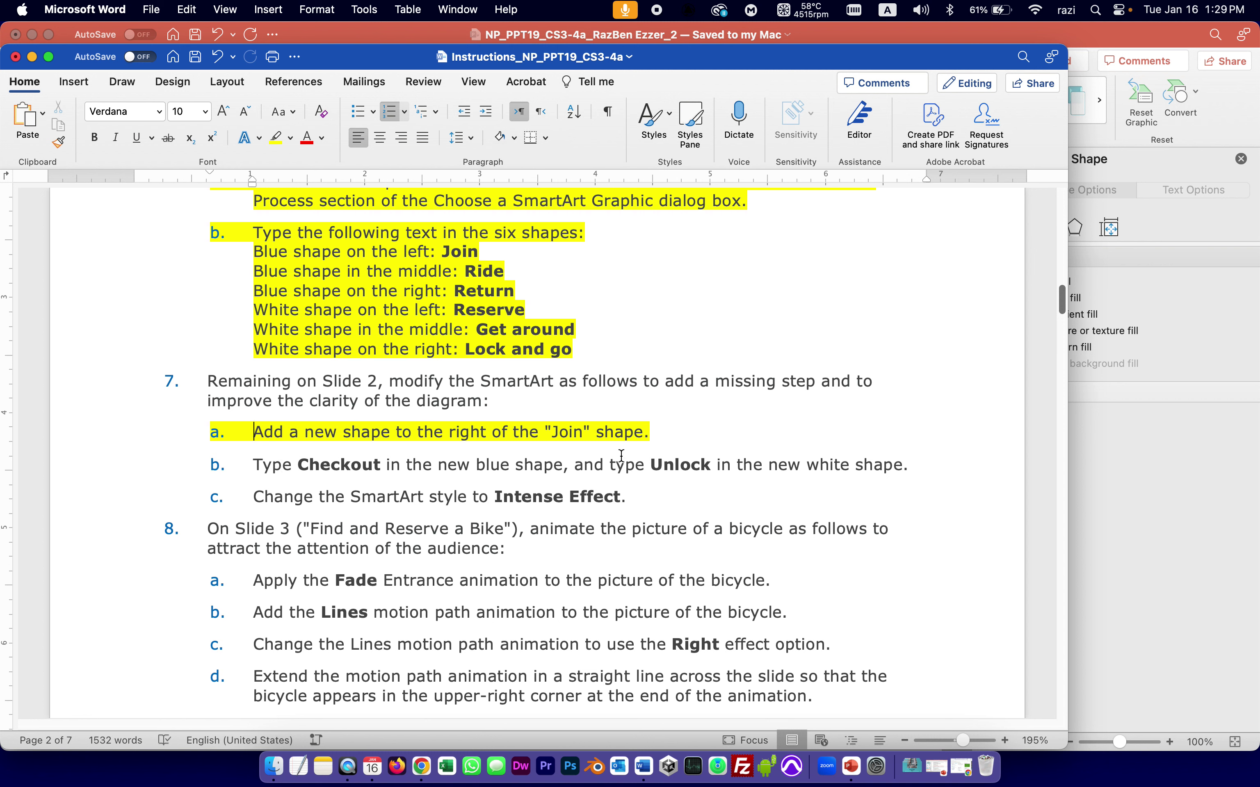
left_click(1104, 477)
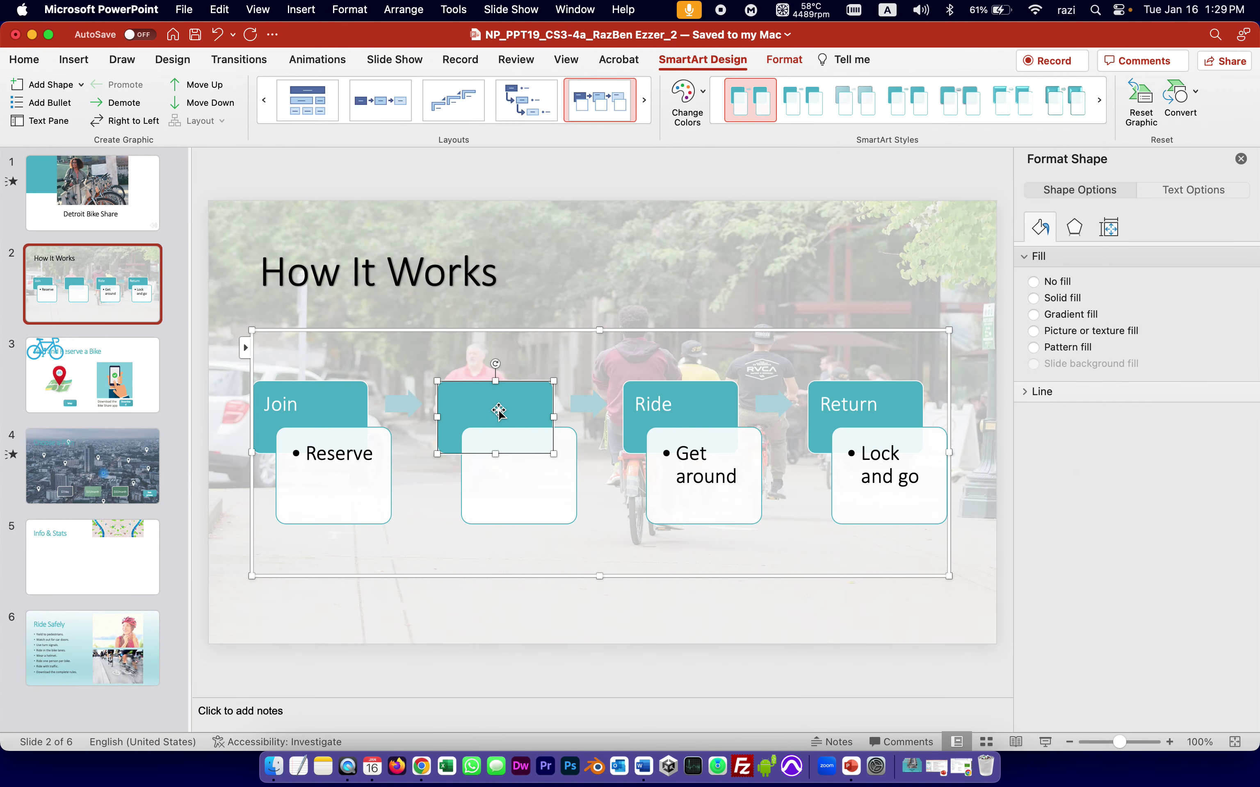
Try entering text on the new empty step line in the SmartArt Text Pane
left_click(245, 348)
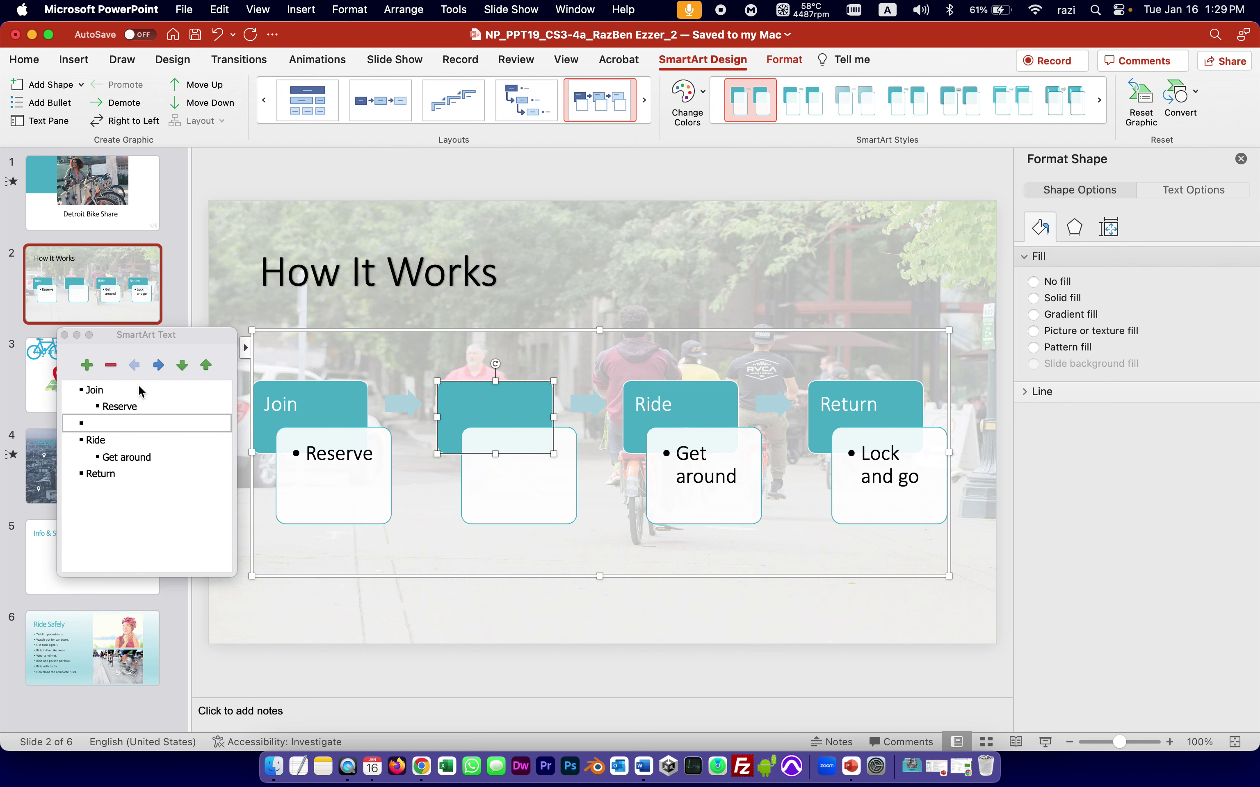
left_click(113, 423)
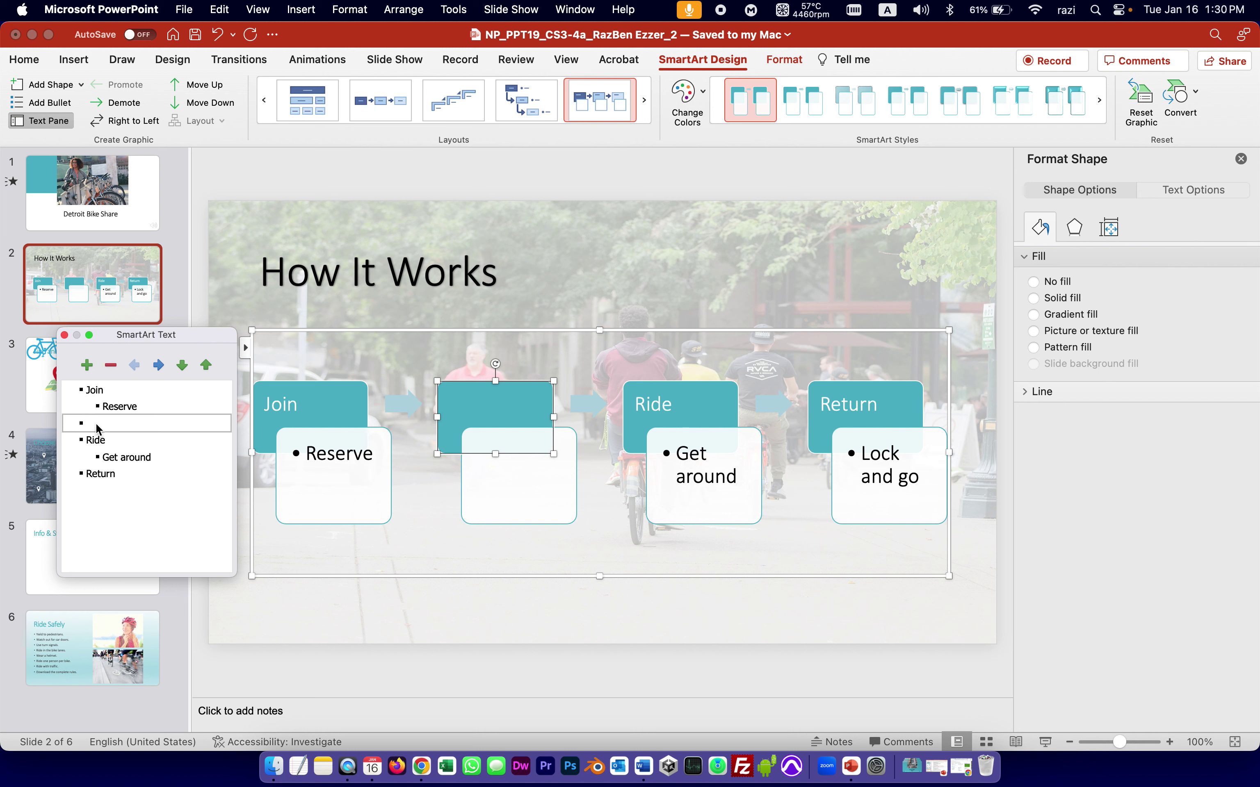
right_click(99, 428)
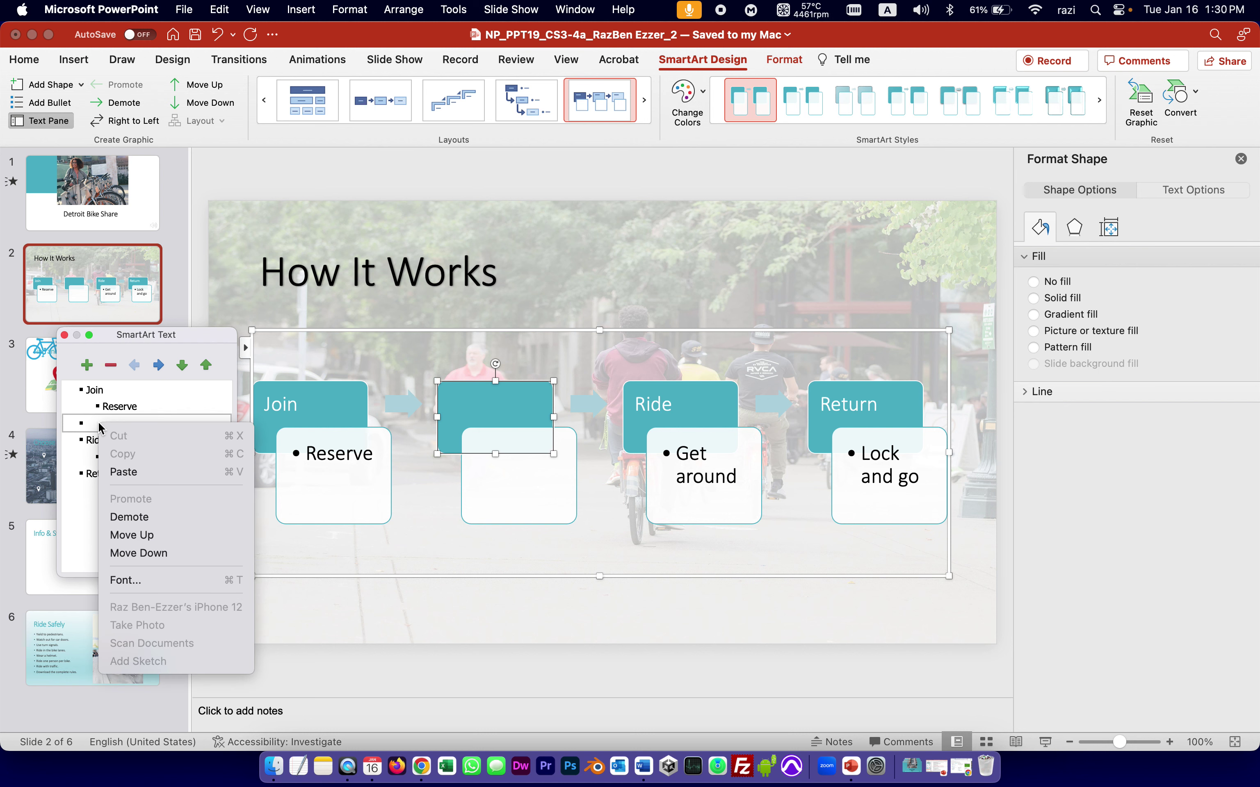
key("Escape")
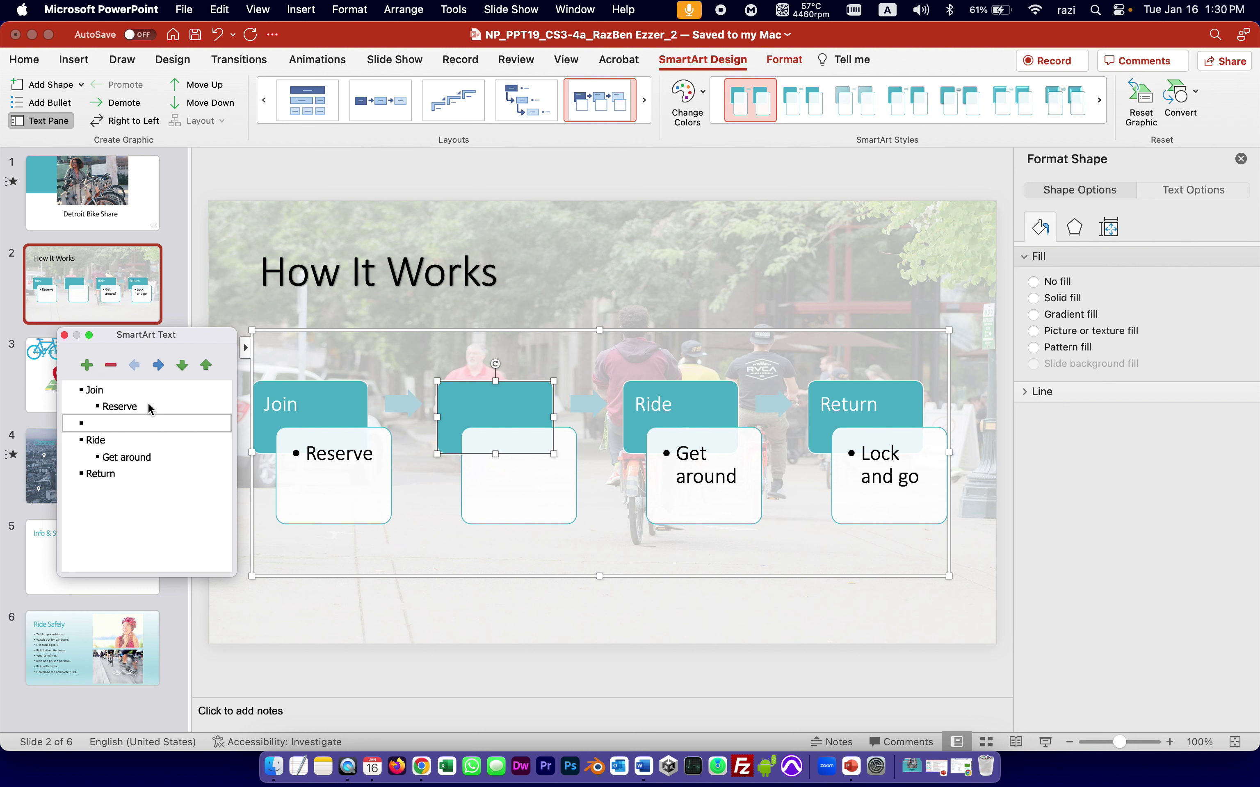
right_click(151, 425)
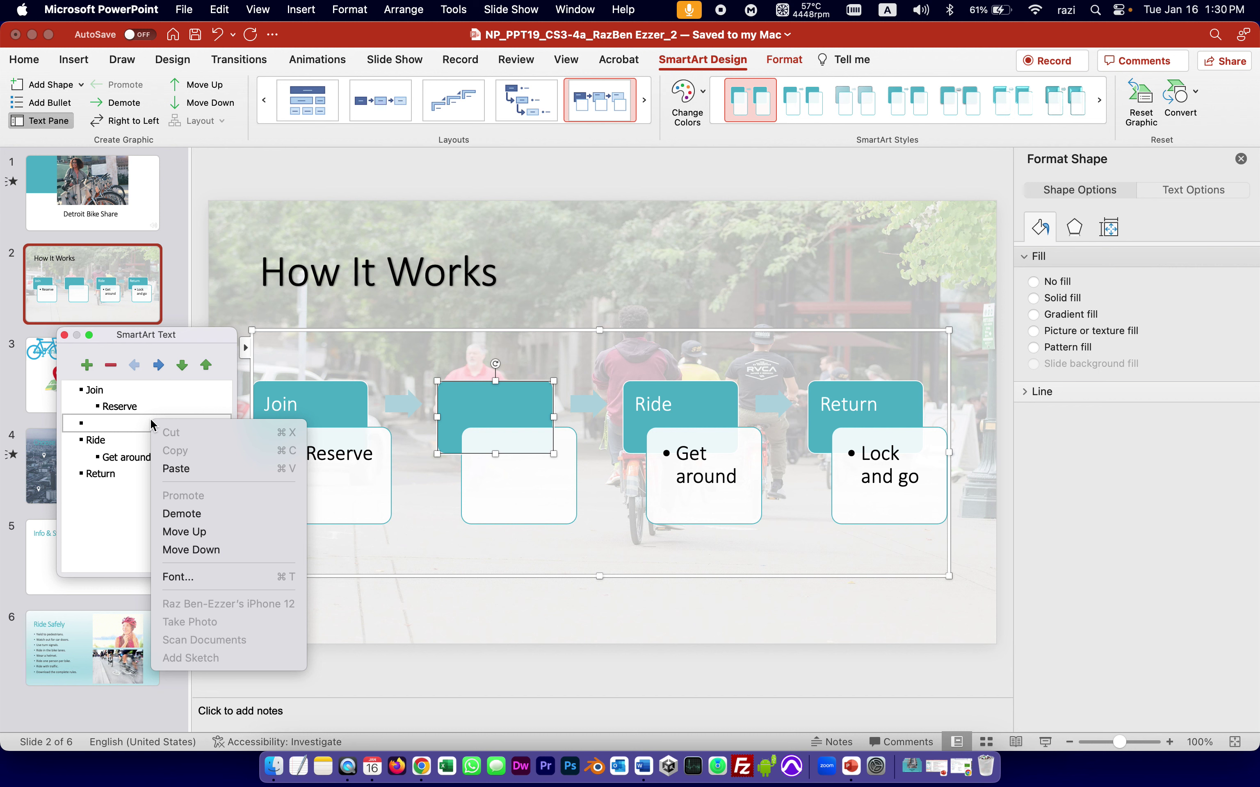
key("Escape")
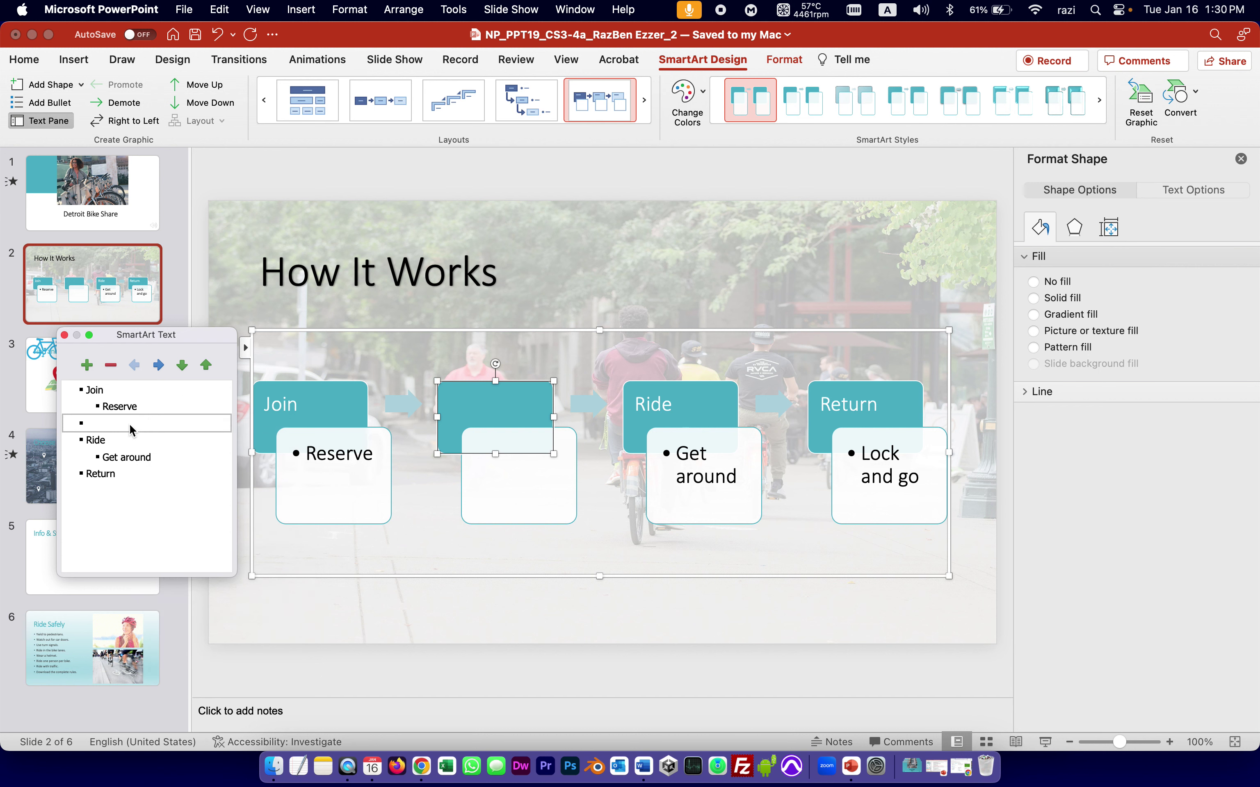
left_click(82, 423)
Use Edit Text on the new blue shape and type Checkout
left_click(548, 496)
left_click(512, 431)
right_click(509, 412)
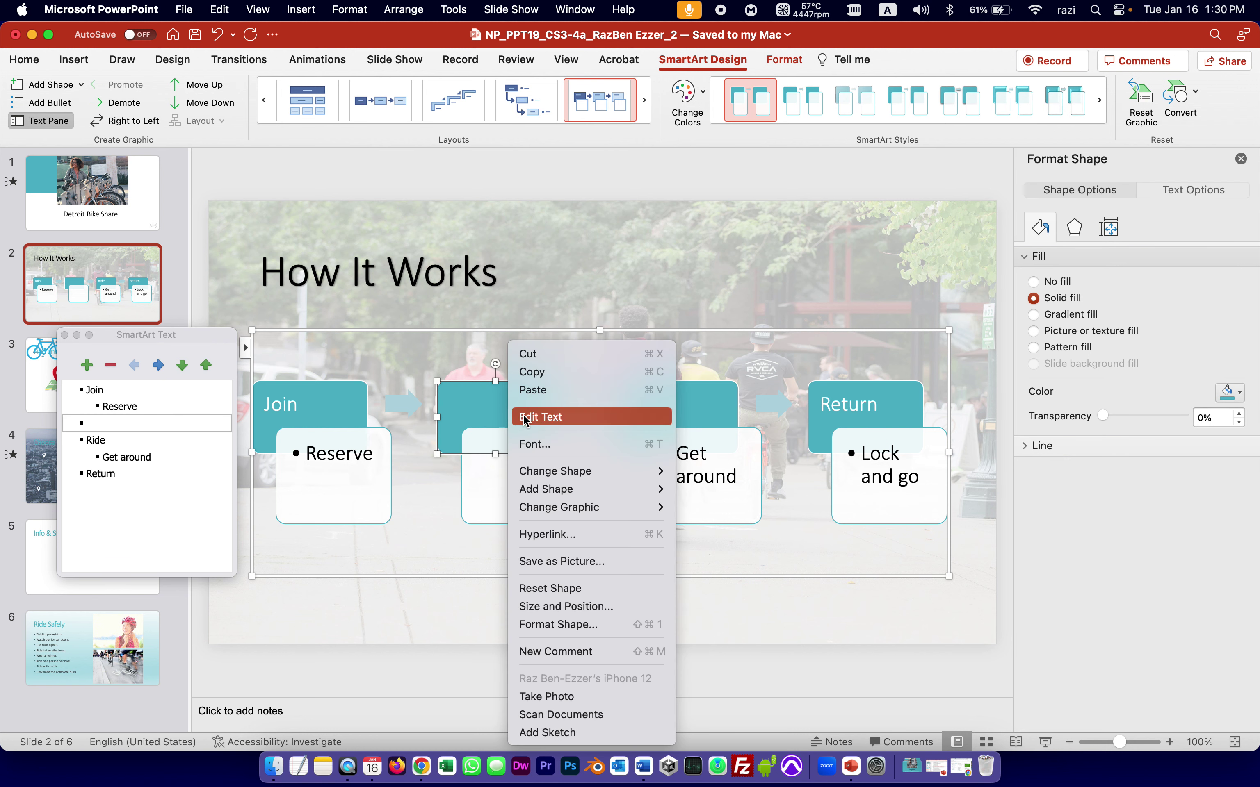
left_click(523, 415)
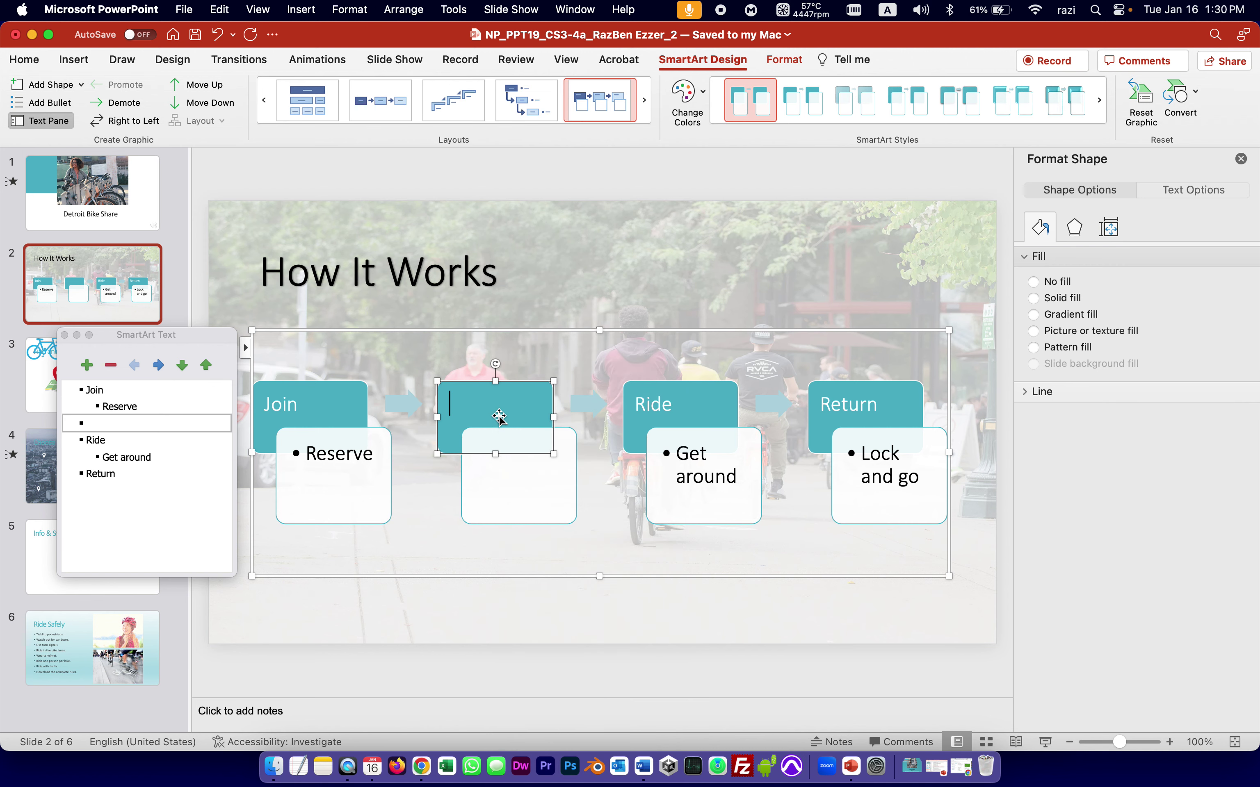
left_click(642, 766)
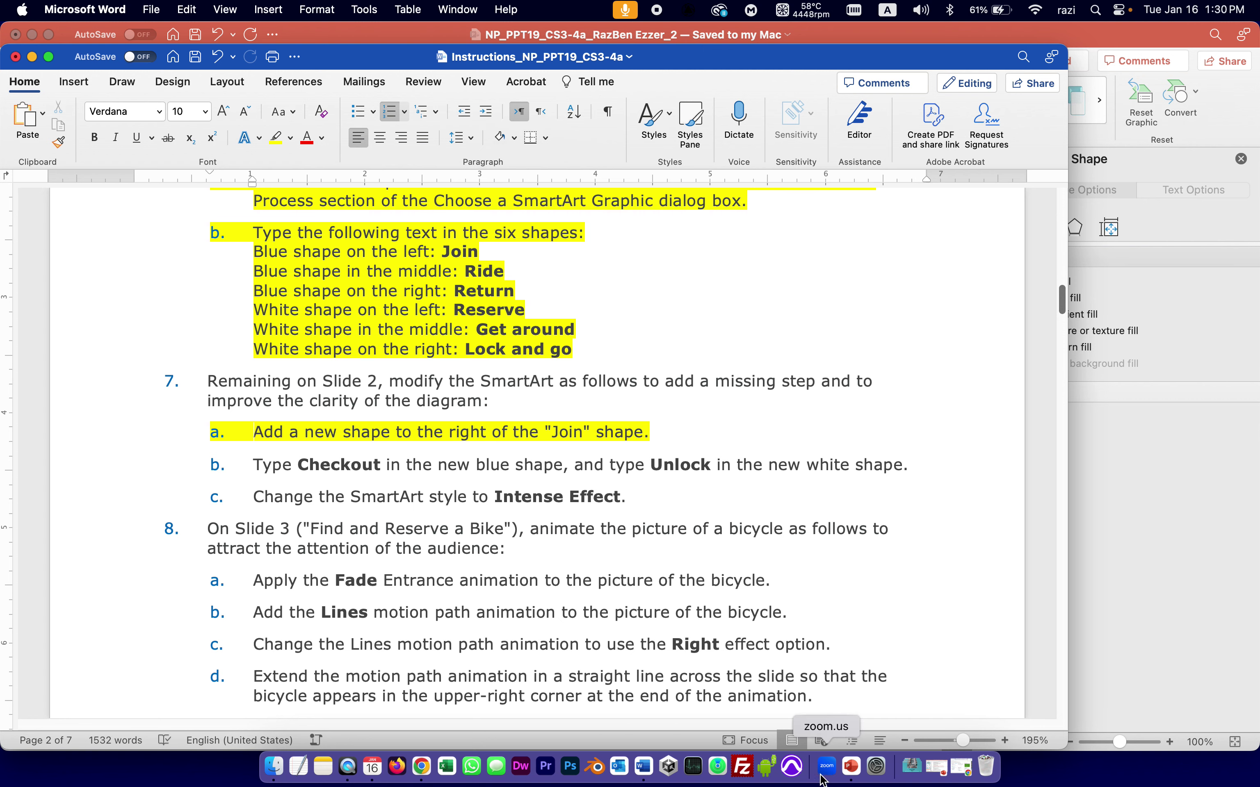
left_click(850, 767)
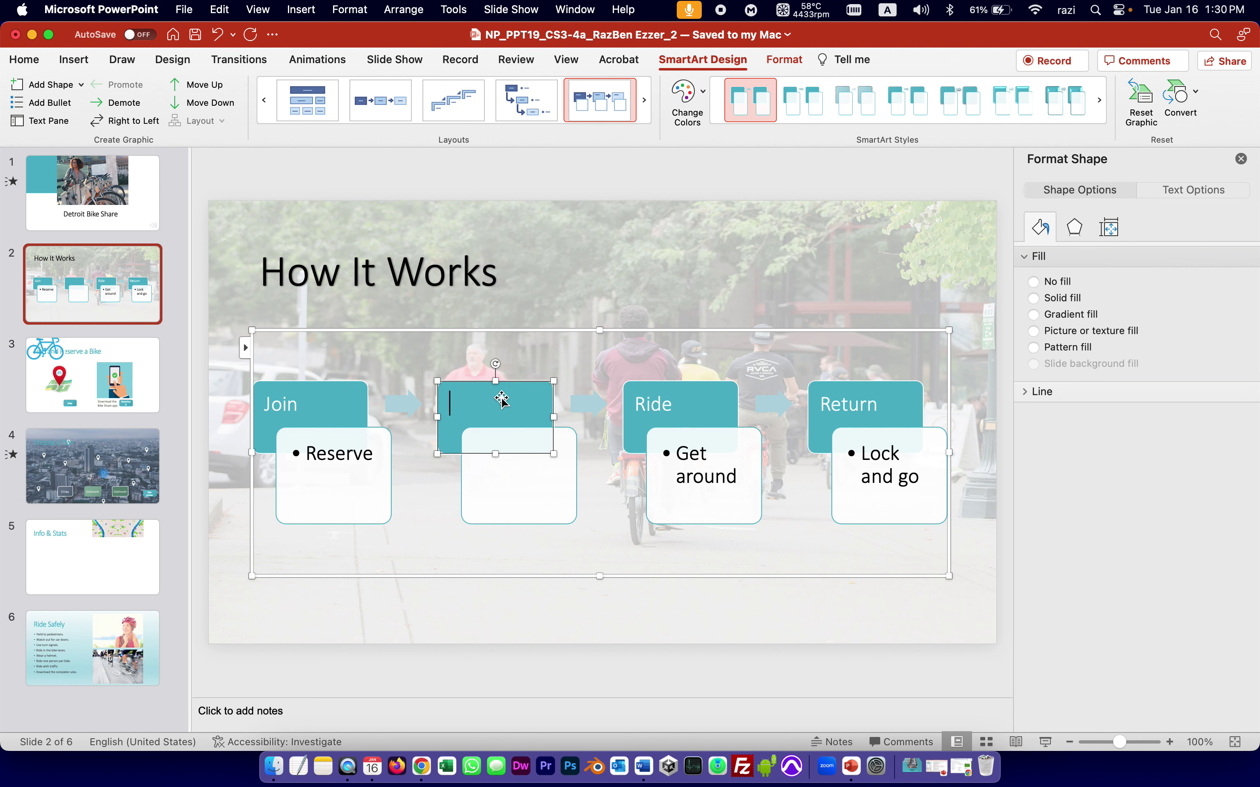
type("Checkout")
Use Edit Text on the empty white box under Checkout and type Unlock
left_click(504, 478)
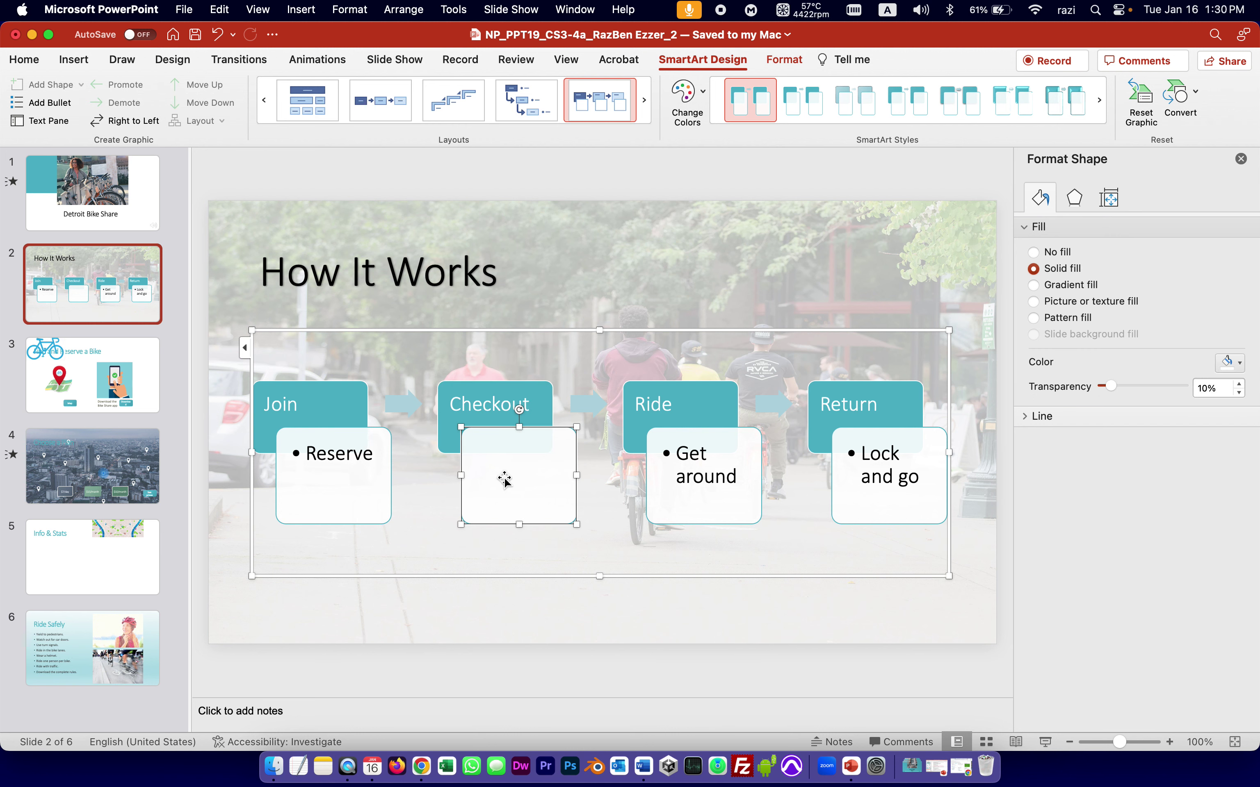
right_click(503, 465)
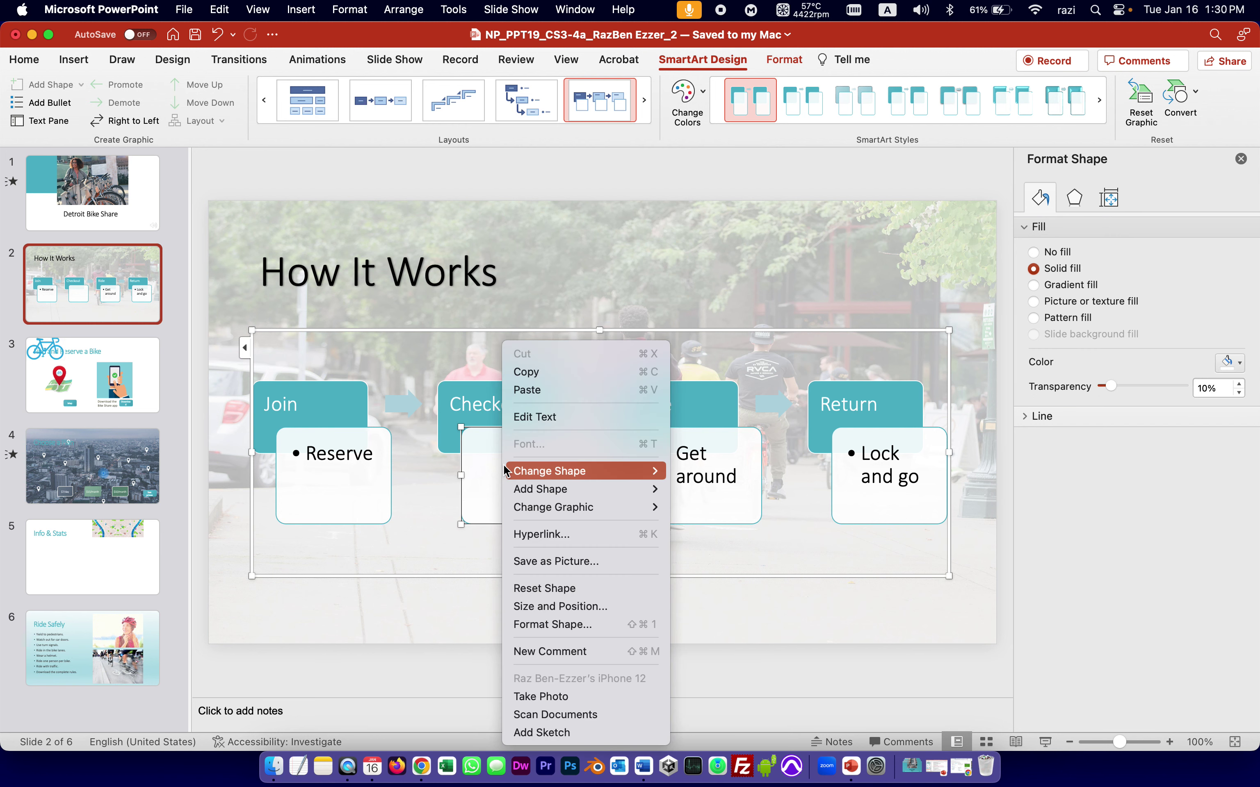
left_click(513, 417)
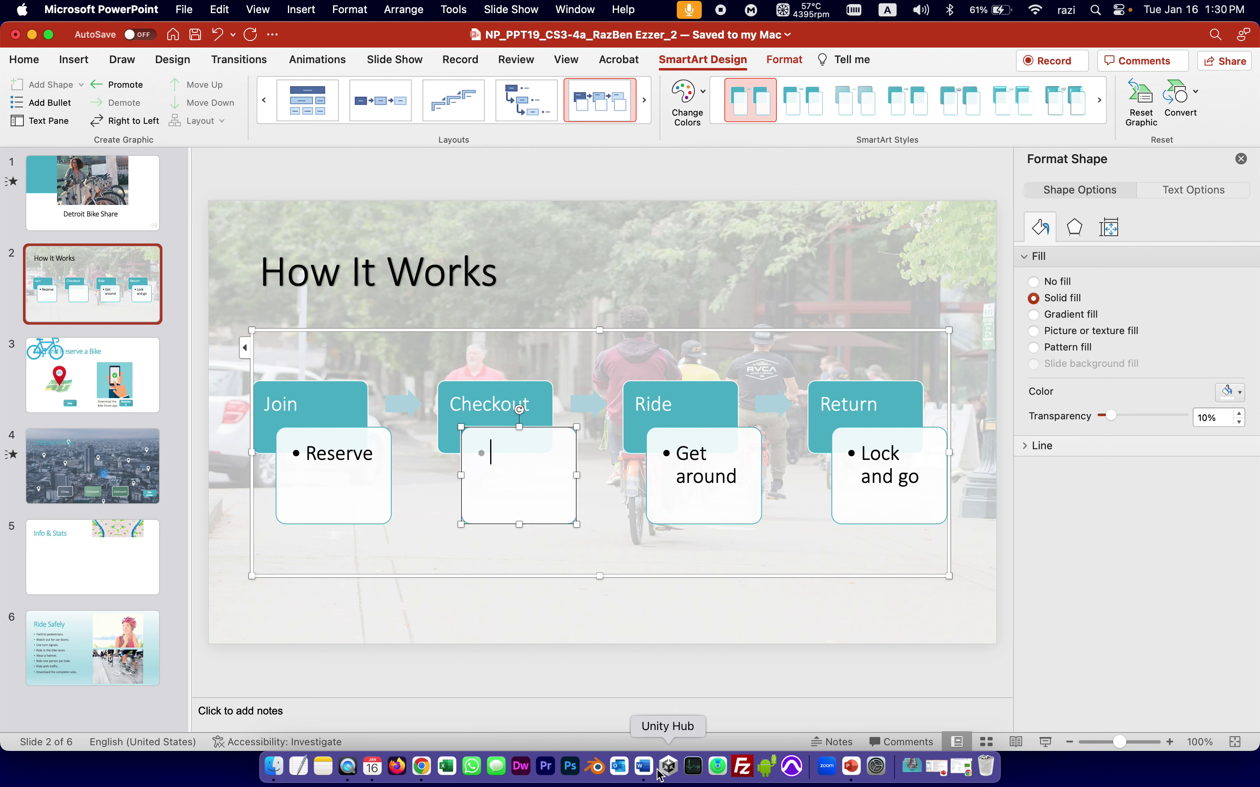
left_click(645, 767)
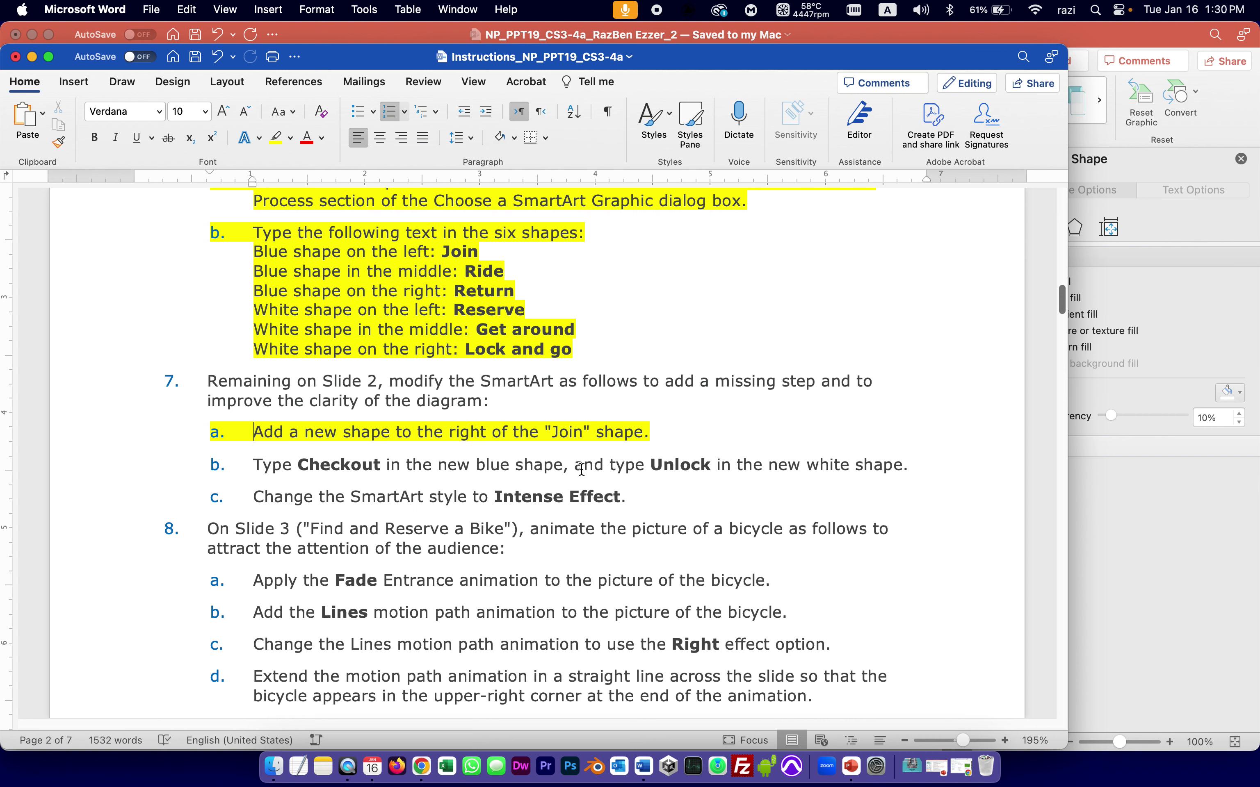
left_click(1138, 522)
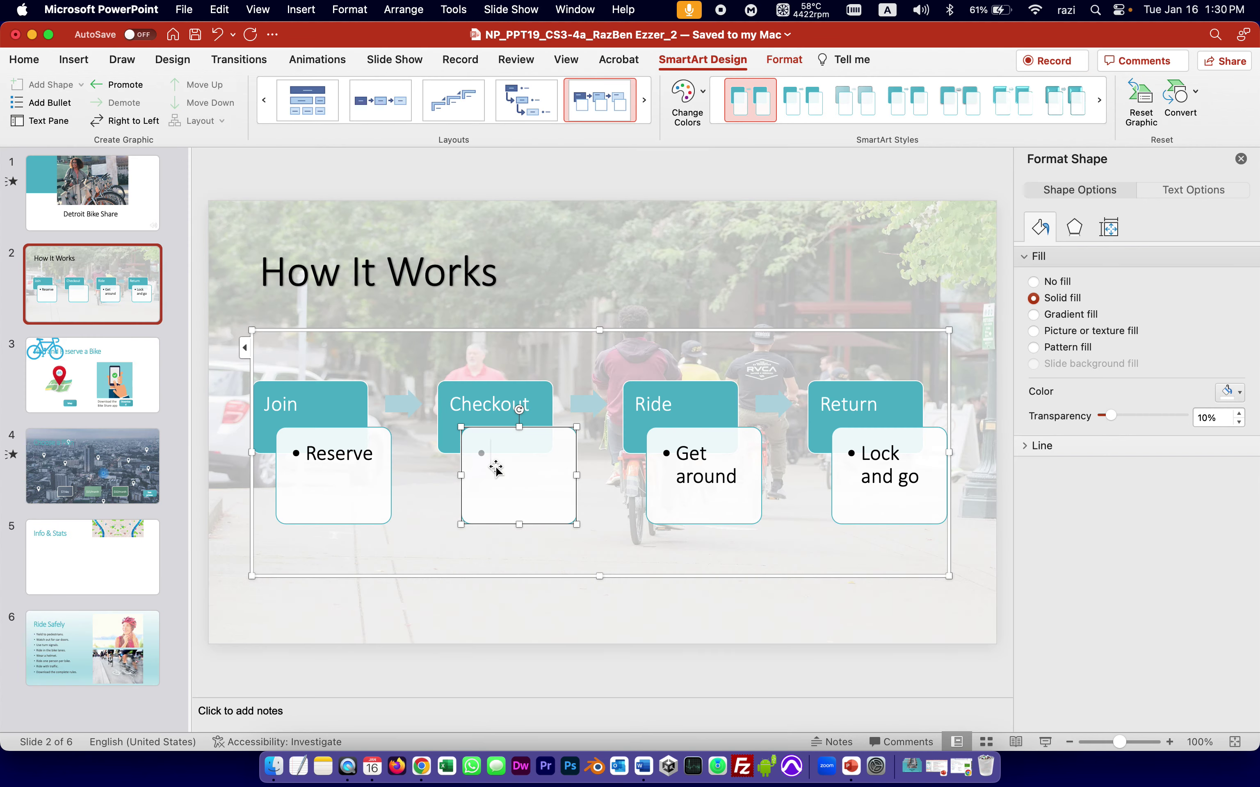
type("Unlock")
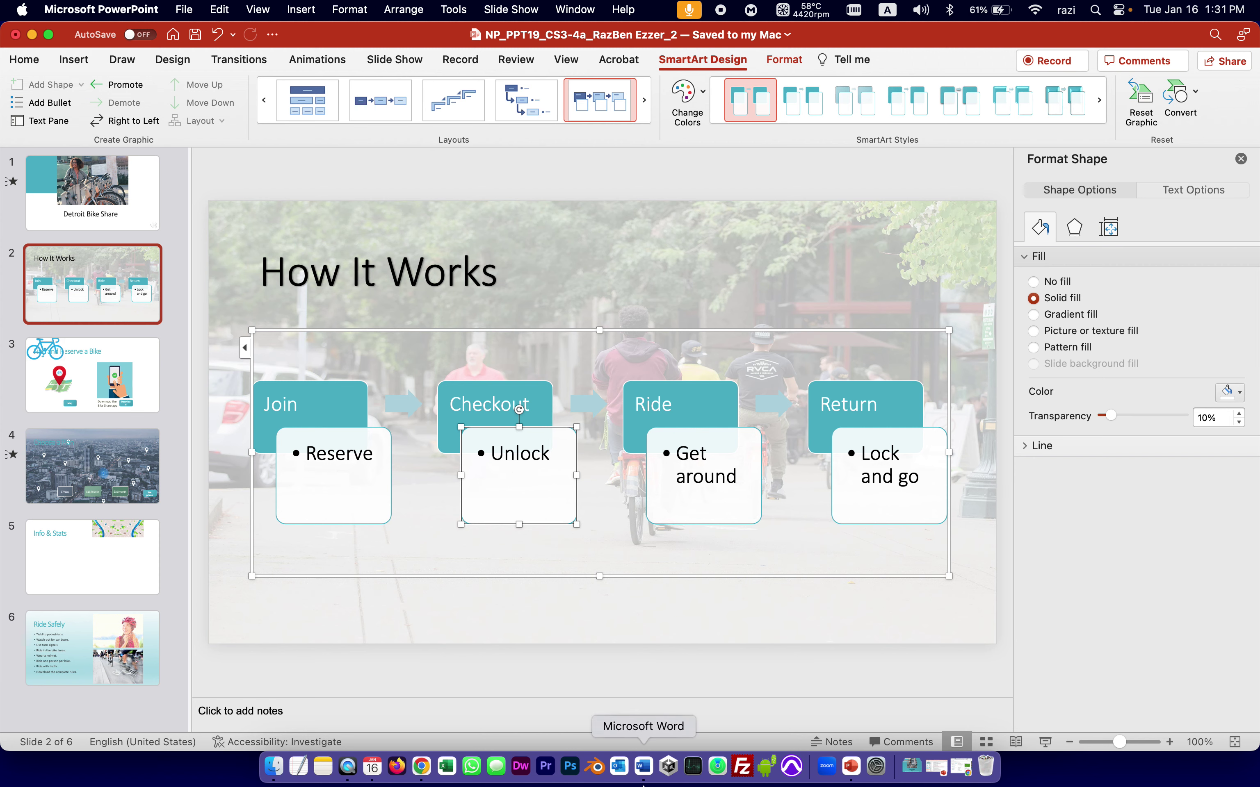
Highlight instruction 7b (Checkout and Unlock) yellow in Word, then return to PowerPoint
left_click(643, 766)
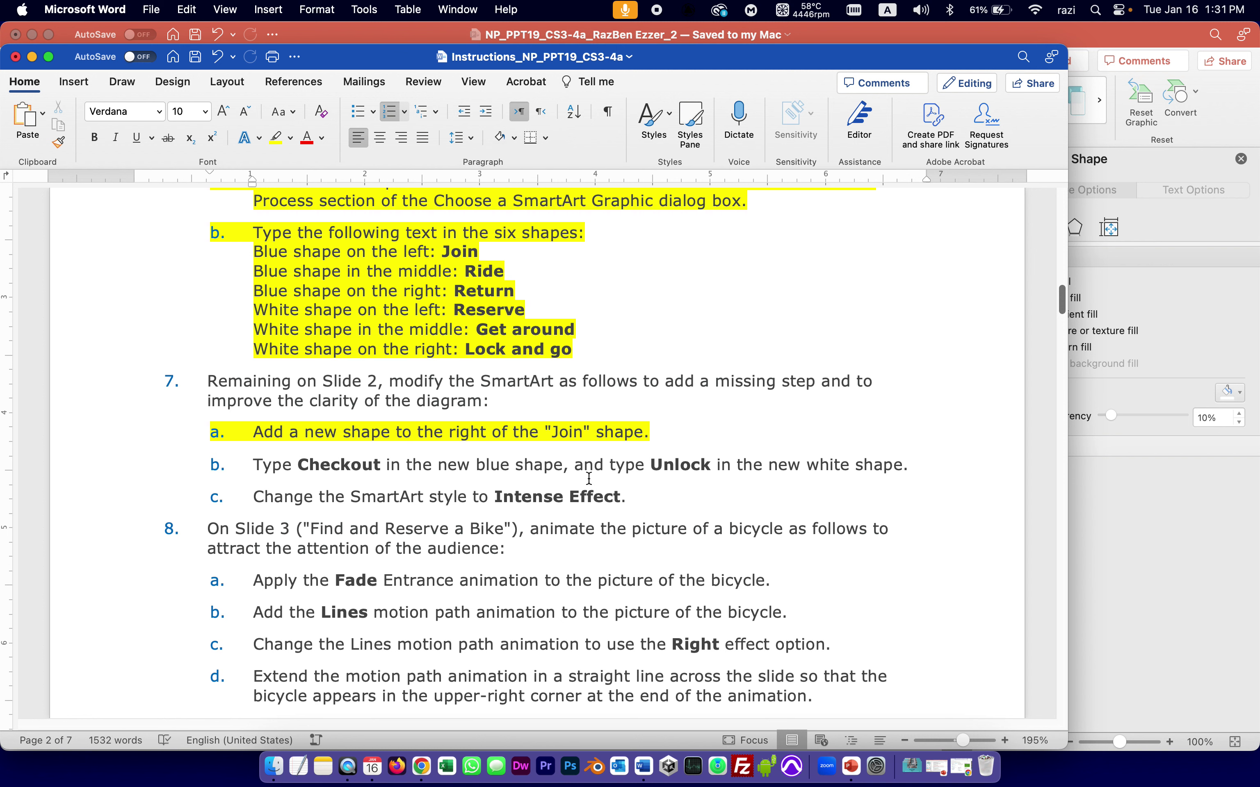
left_click_drag(937, 472, 177, 461)
left_click(276, 139)
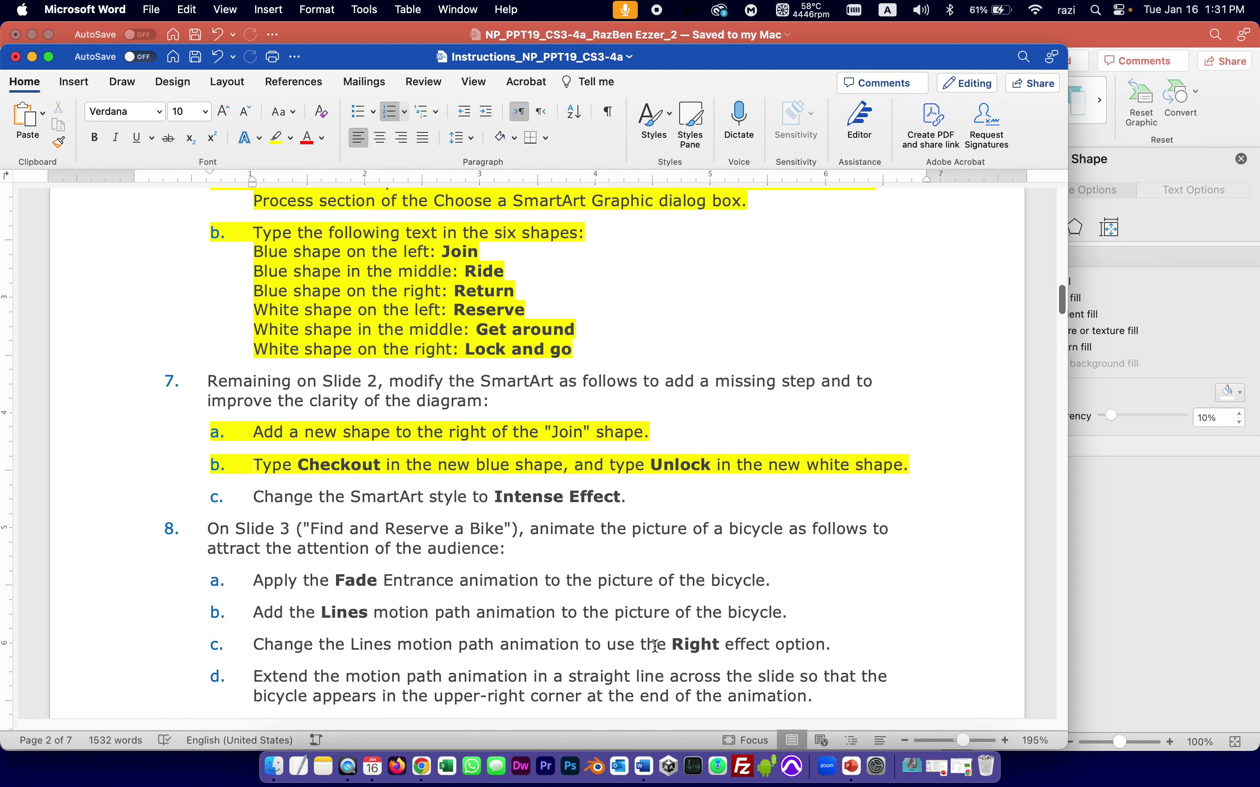
left_click(851, 769)
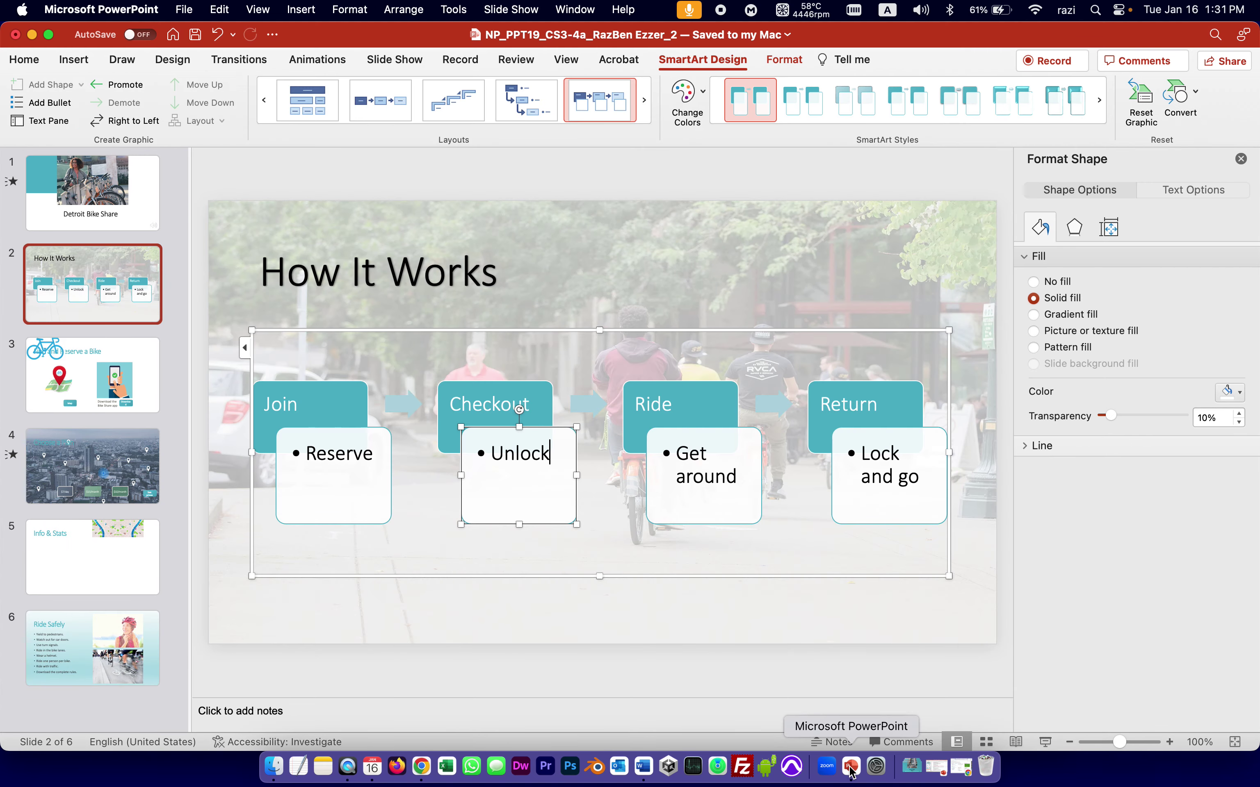
Select the How It Works SmartArt and apply the Intense Effect SmartArt style
left_click(558, 330)
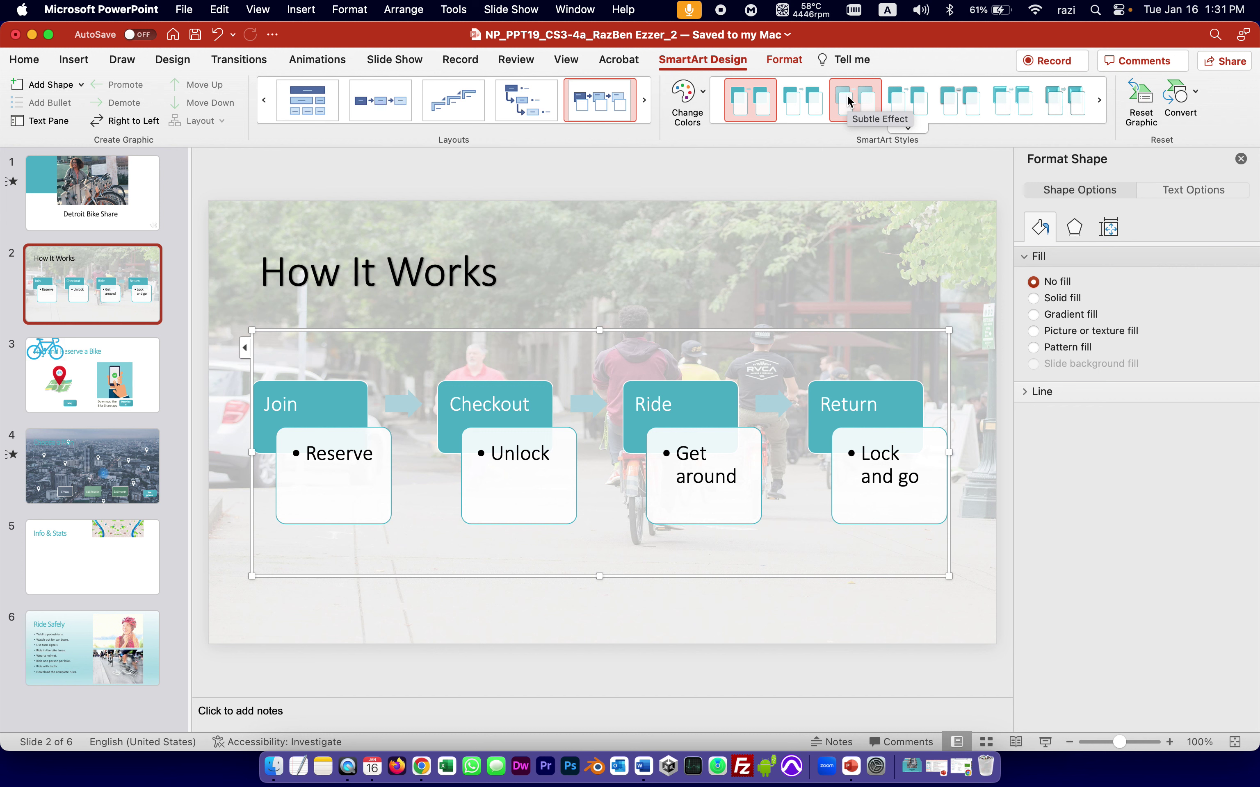
left_click(960, 104)
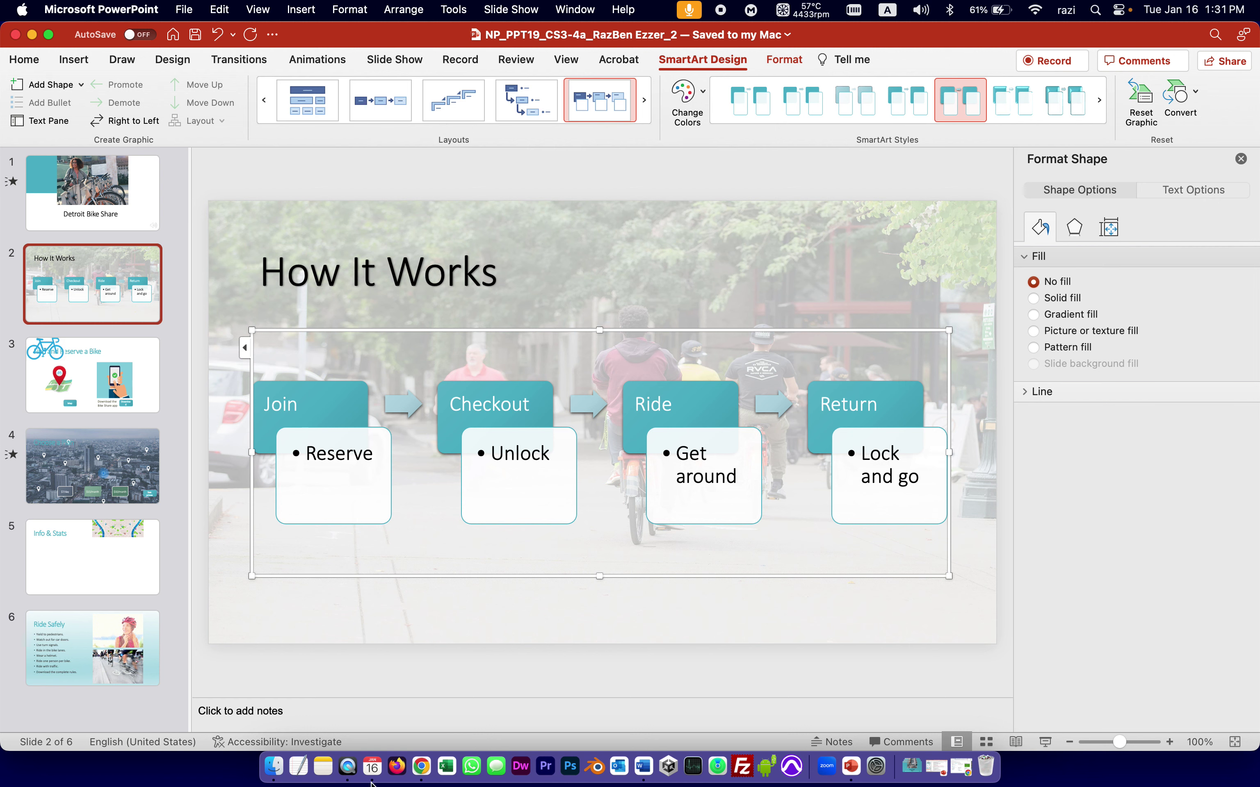
Scroll to Word's Final Figure, zoom in to compare slide 2, then scroll back to step 7
left_click(643, 768)
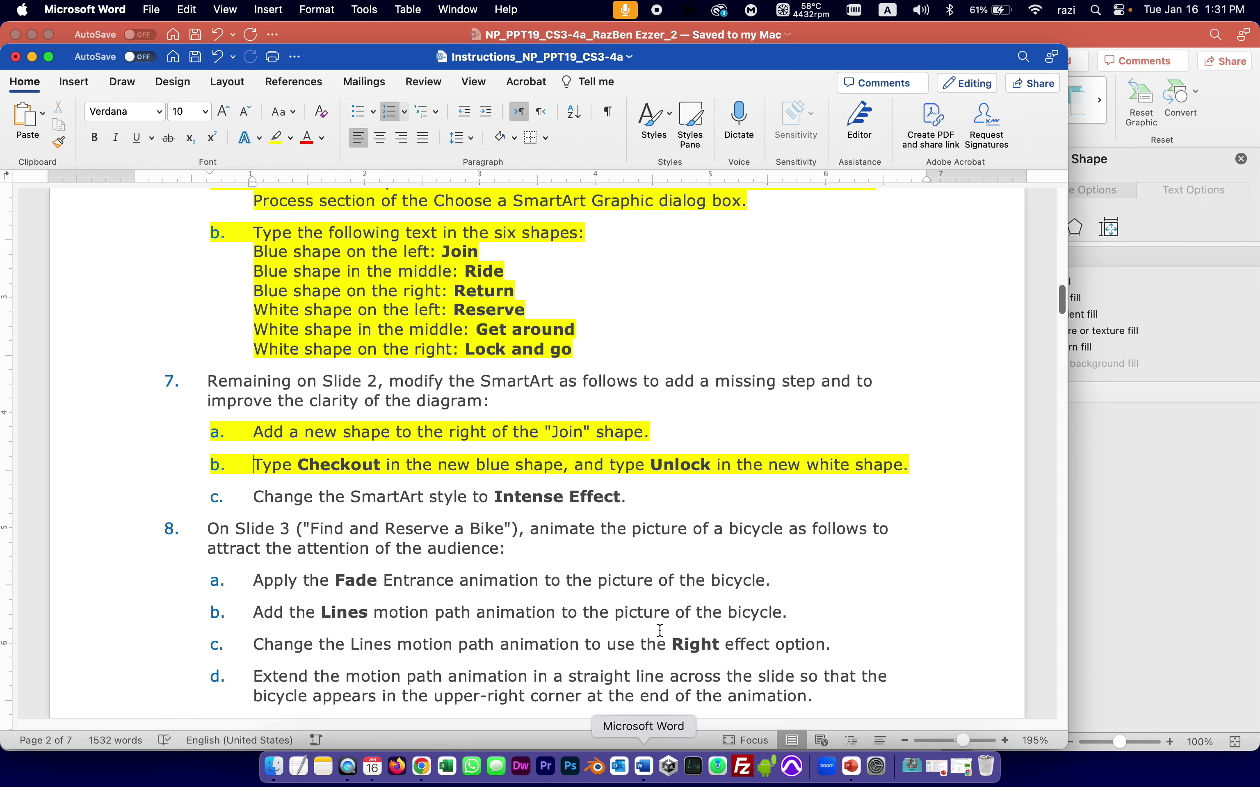
left_click_drag(1060, 301, 1045, 643)
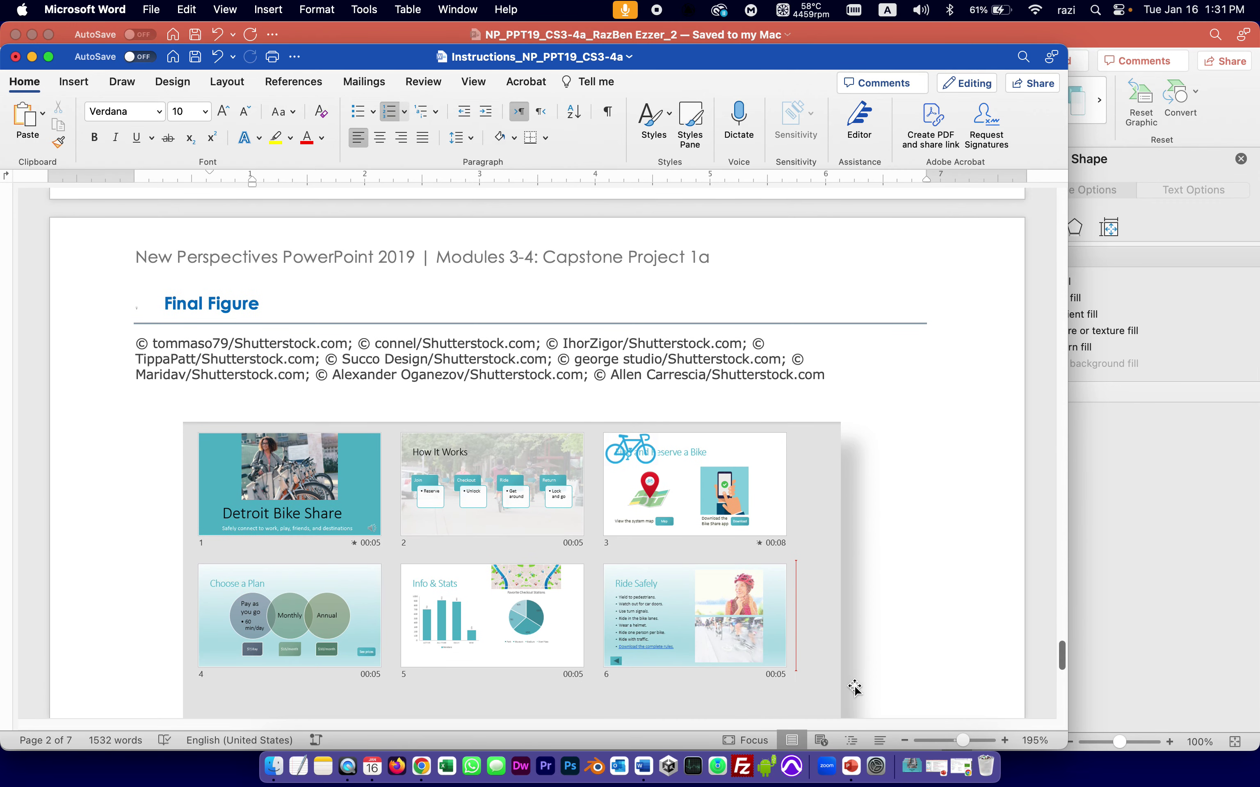
left_click(483, 441)
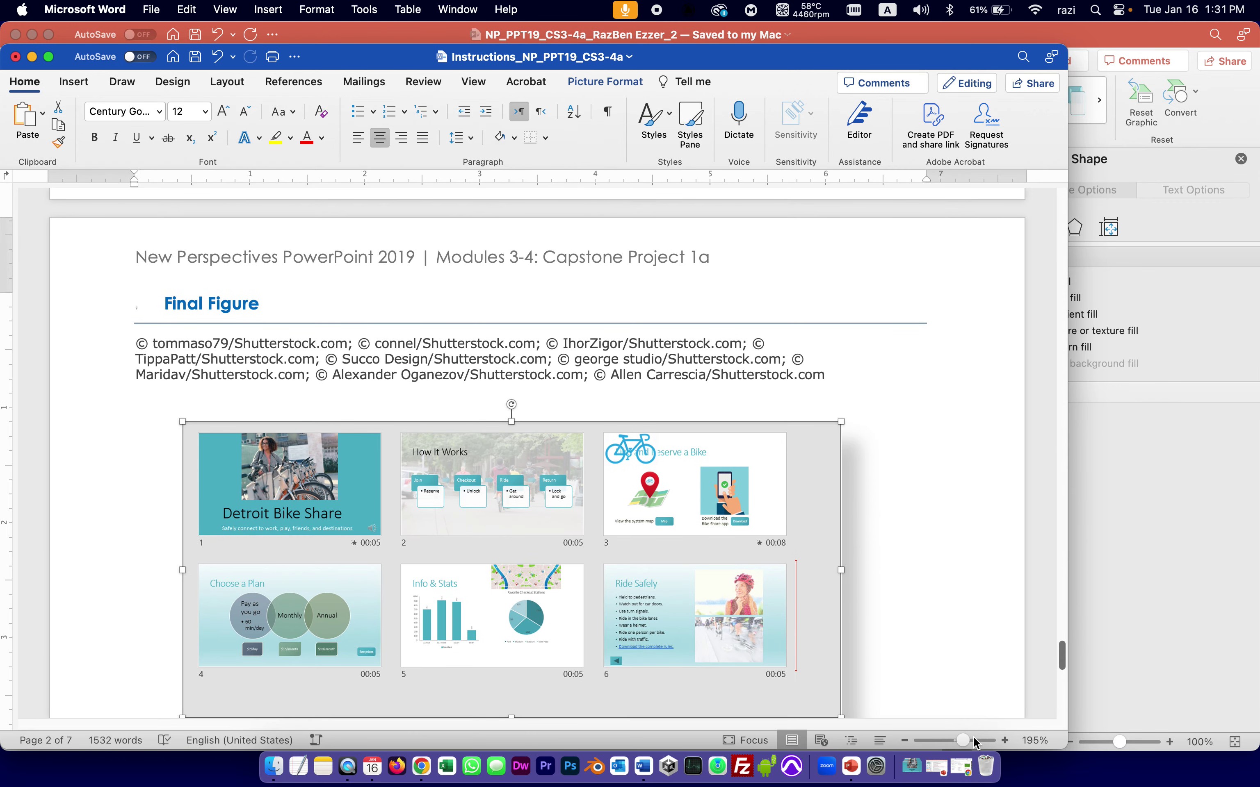
left_click_drag(960, 741, 975, 742)
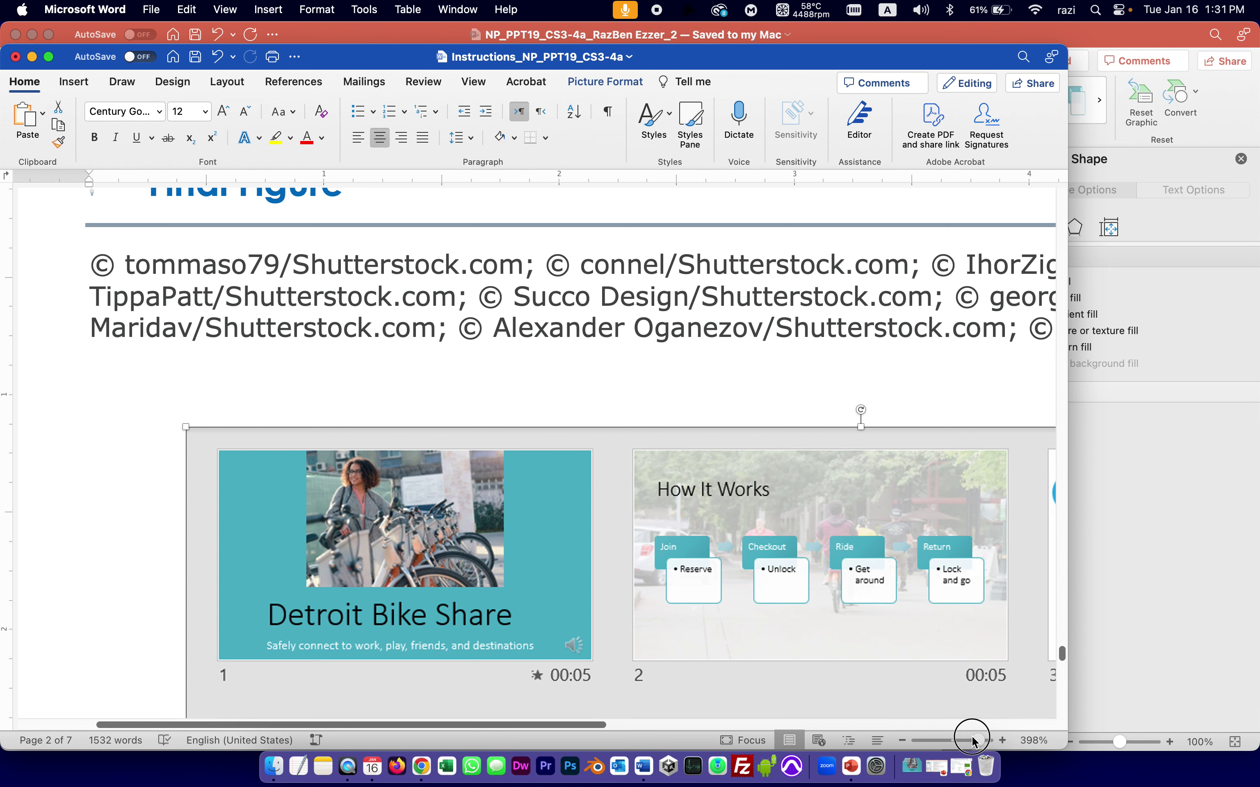
left_click_drag(975, 742, 950, 741)
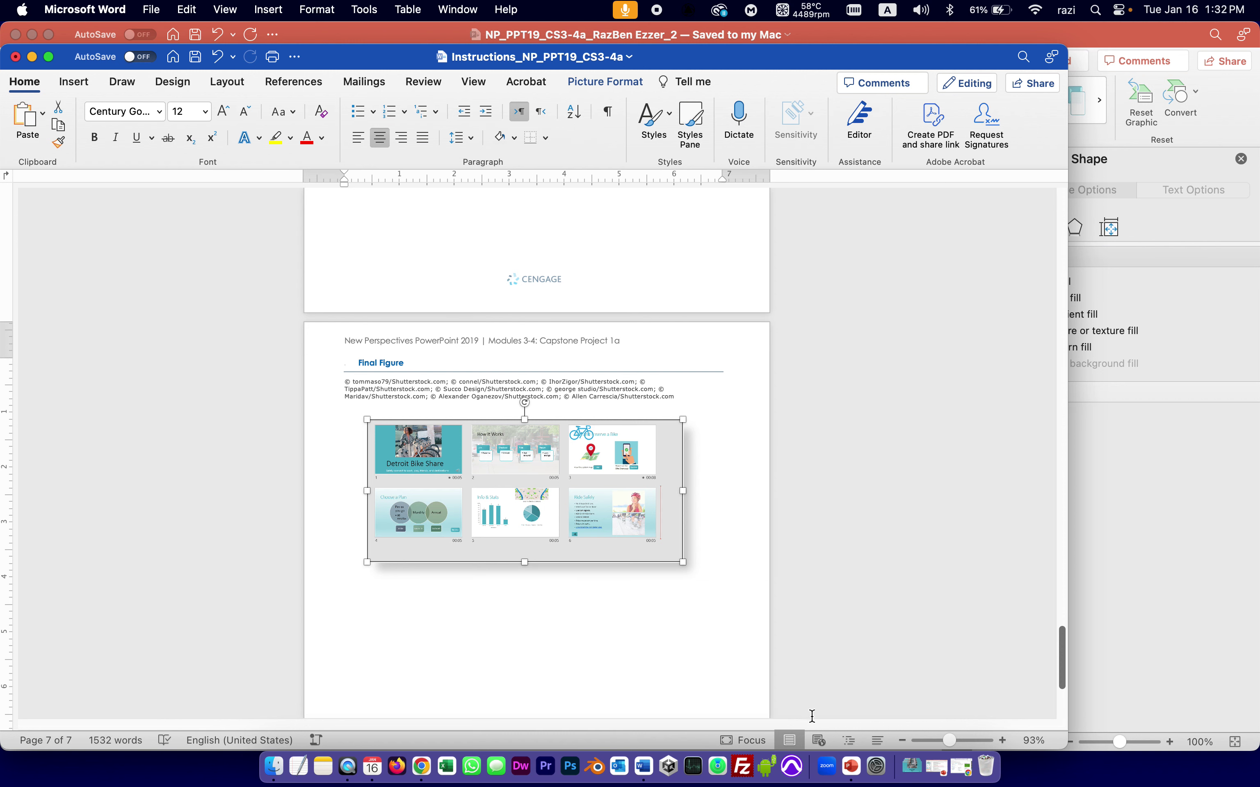
left_click_drag(948, 740, 957, 742)
left_click_drag(1062, 651, 1100, 302)
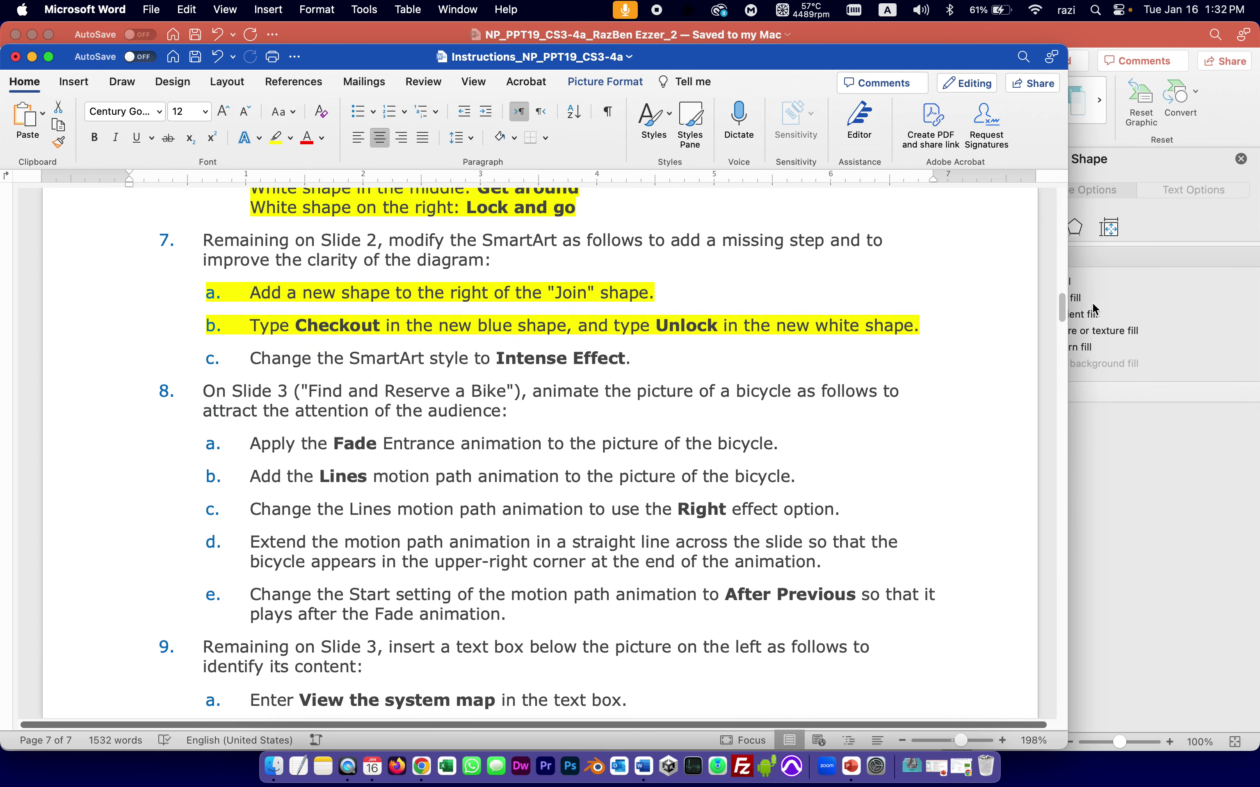